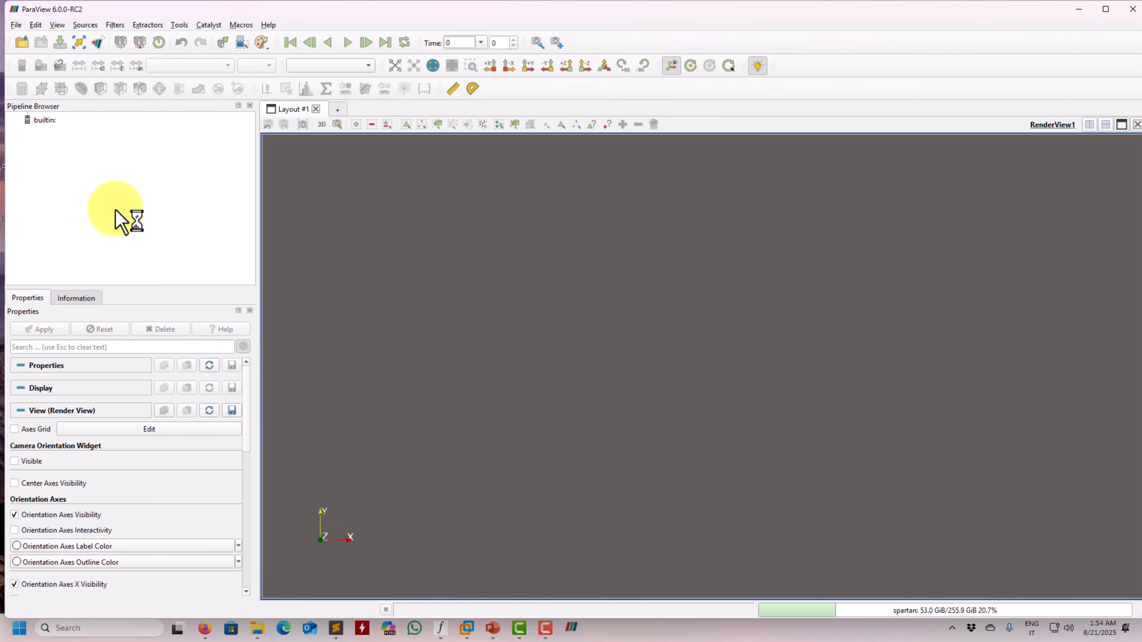
# Switch to File Explorer and copy the path of the elbow_paraview_forces/openfoam folder
pyautogui.click(739, 455)
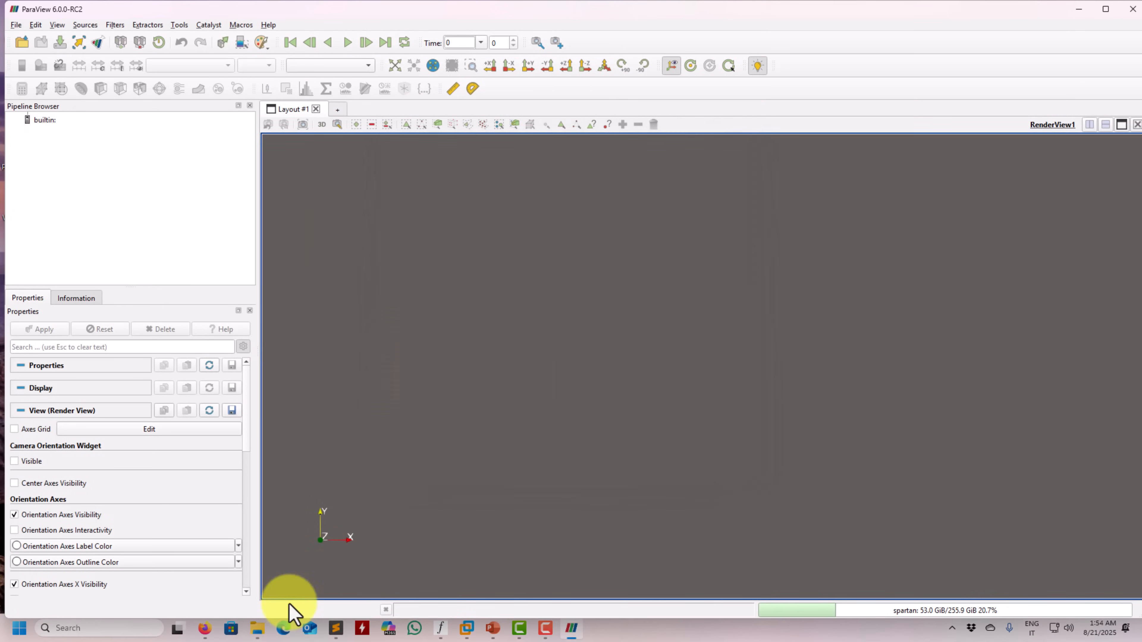
pyautogui.moveTo(257, 627)
pyautogui.click(229, 594)
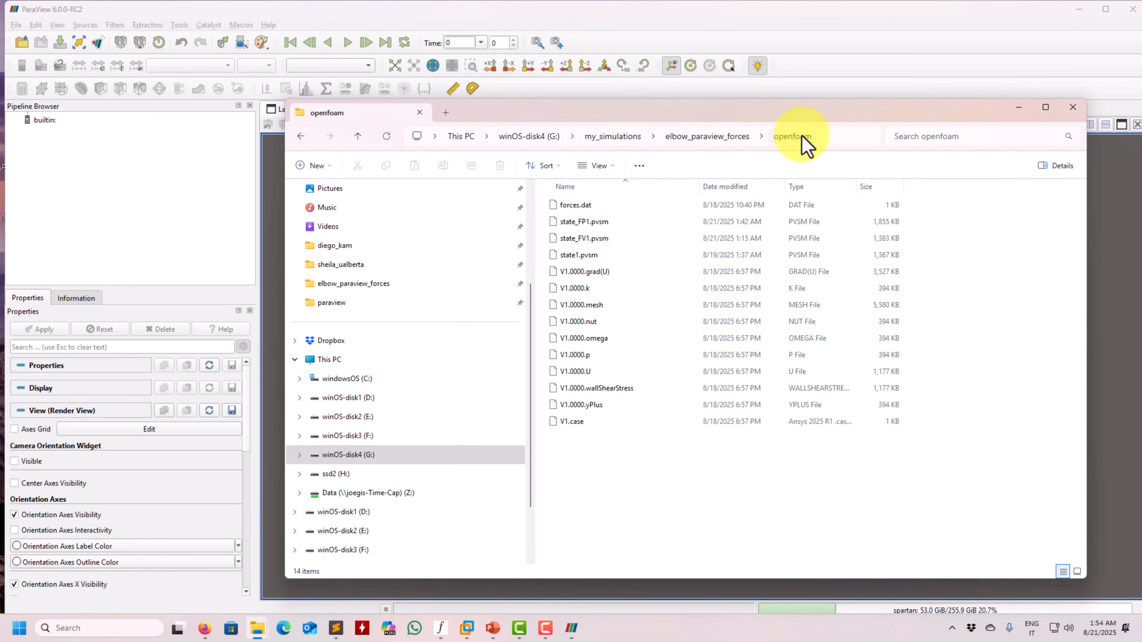
pyautogui.click(828, 135)
pyautogui.hotkey('ctrl', 'c')
# Choose the state file state_FV1.pvsm from G:/my_simulations/elbow_paraview_forces/openfoam/ for loading in ParaView
pyautogui.click(23, 44)
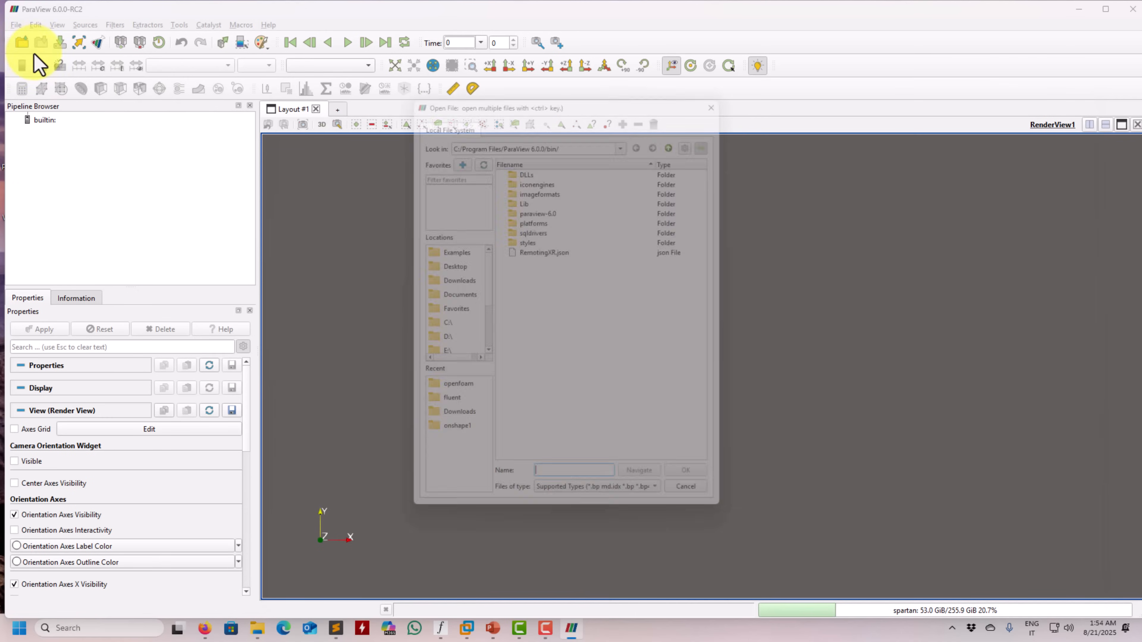
pyautogui.click(685, 508)
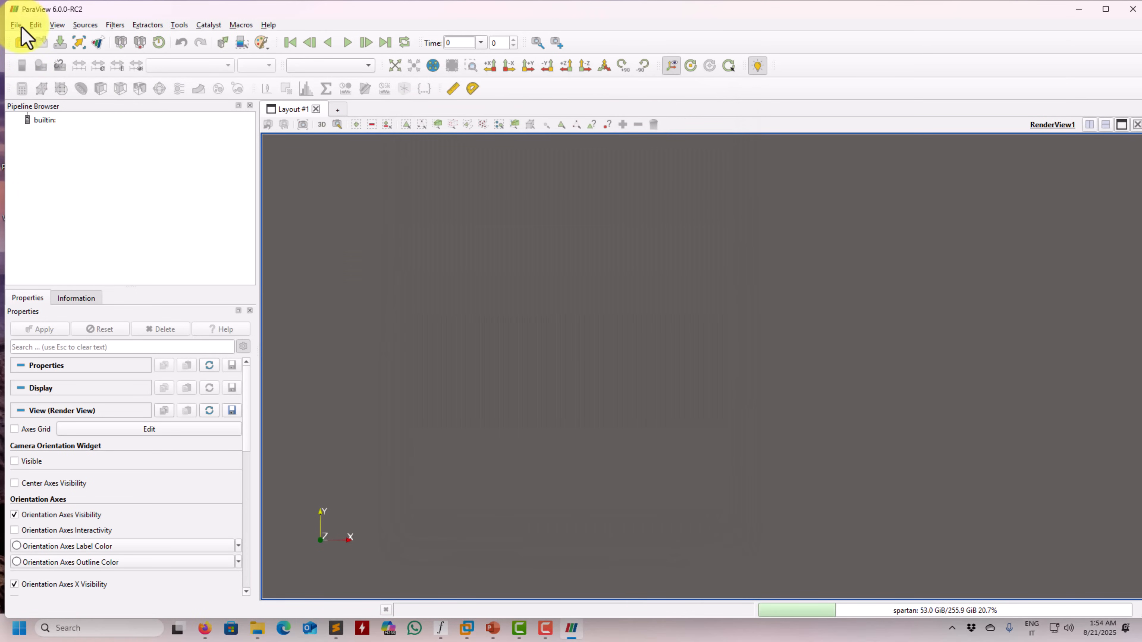
pyautogui.click(18, 25)
pyautogui.click(43, 72)
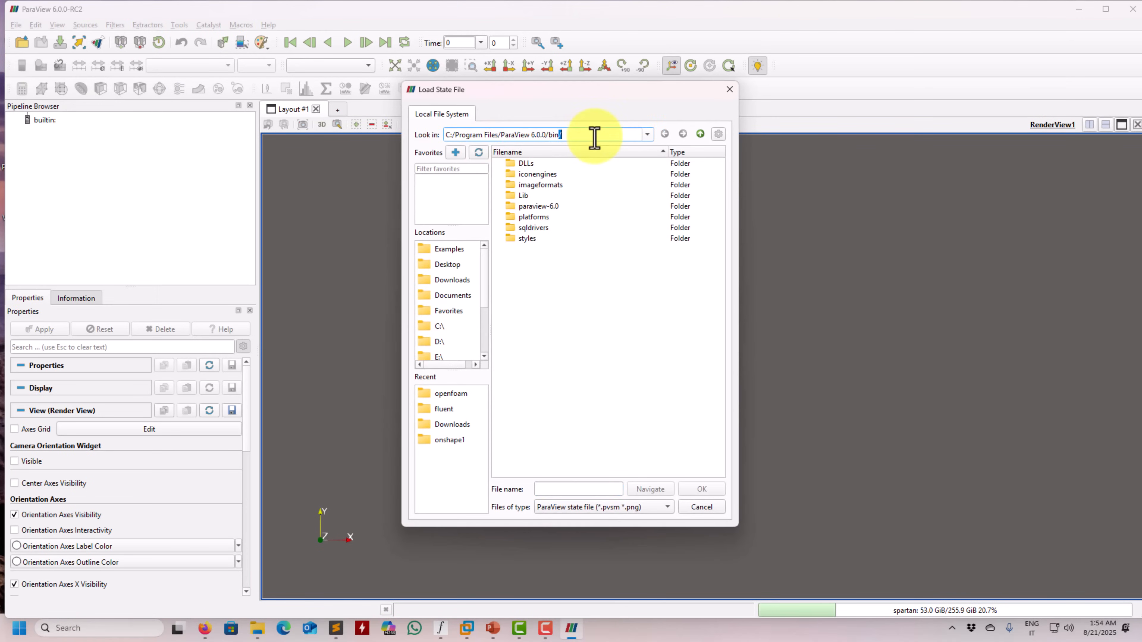
pyautogui.hotkey('ctrl', 'a')
pyautogui.hotkey('ctrl', 'v')
pyautogui.press('Return')
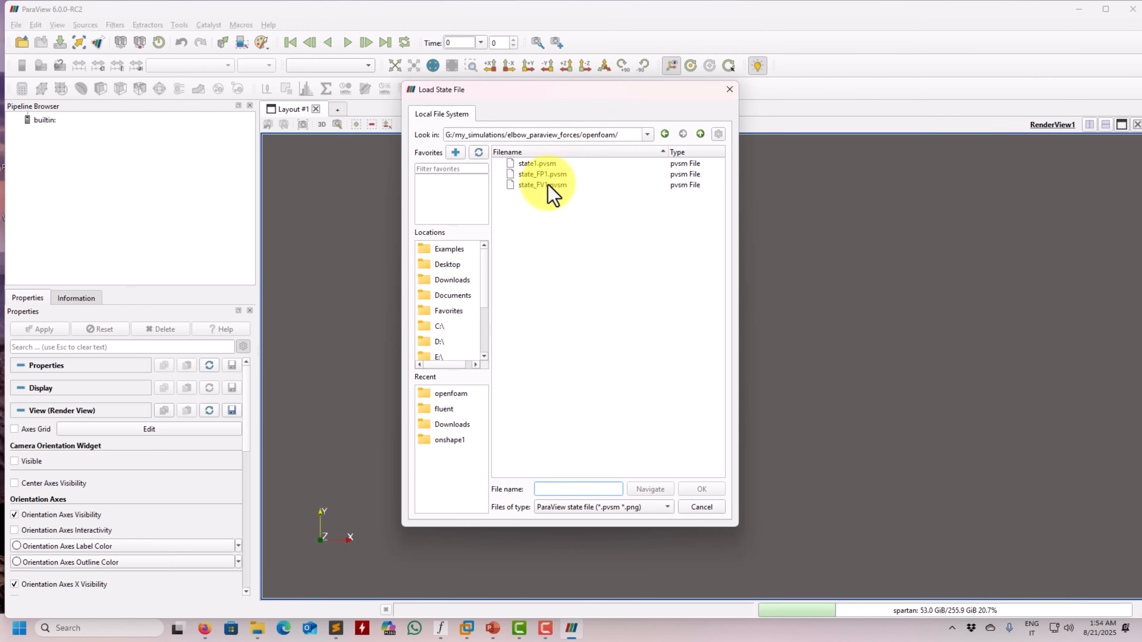
pyautogui.doubleClick(534, 185)
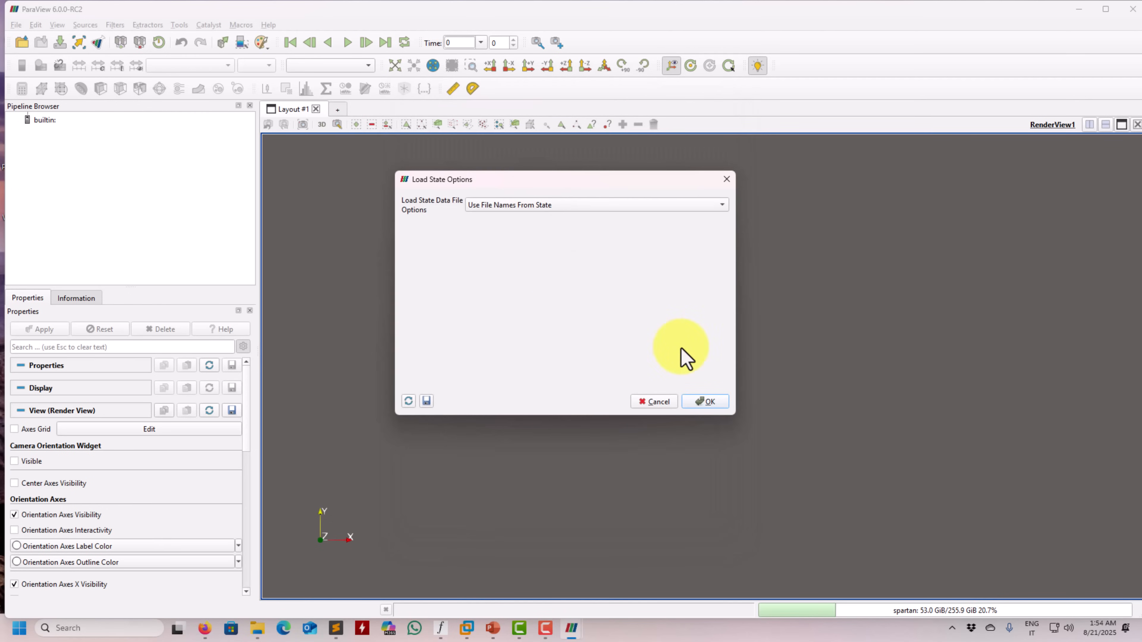
# Load the state with the Choose File Names option, using V1.case from the openfoam folder as the case file
pyautogui.click(689, 205)
pyautogui.click(621, 243)
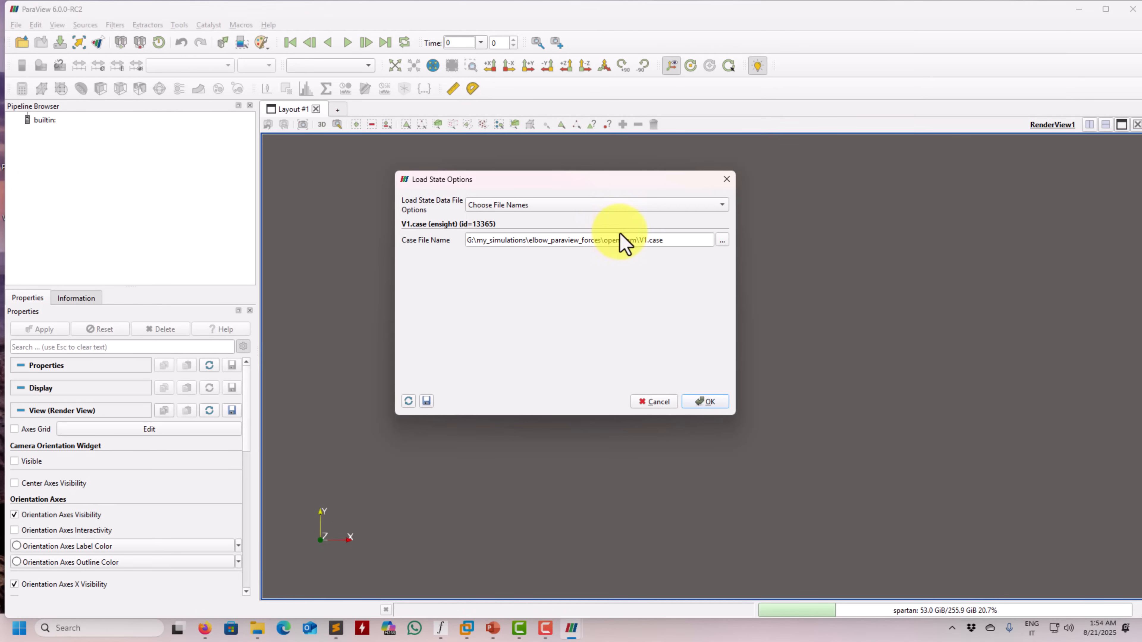
pyautogui.tripleClick(621, 240)
pyautogui.click(722, 240)
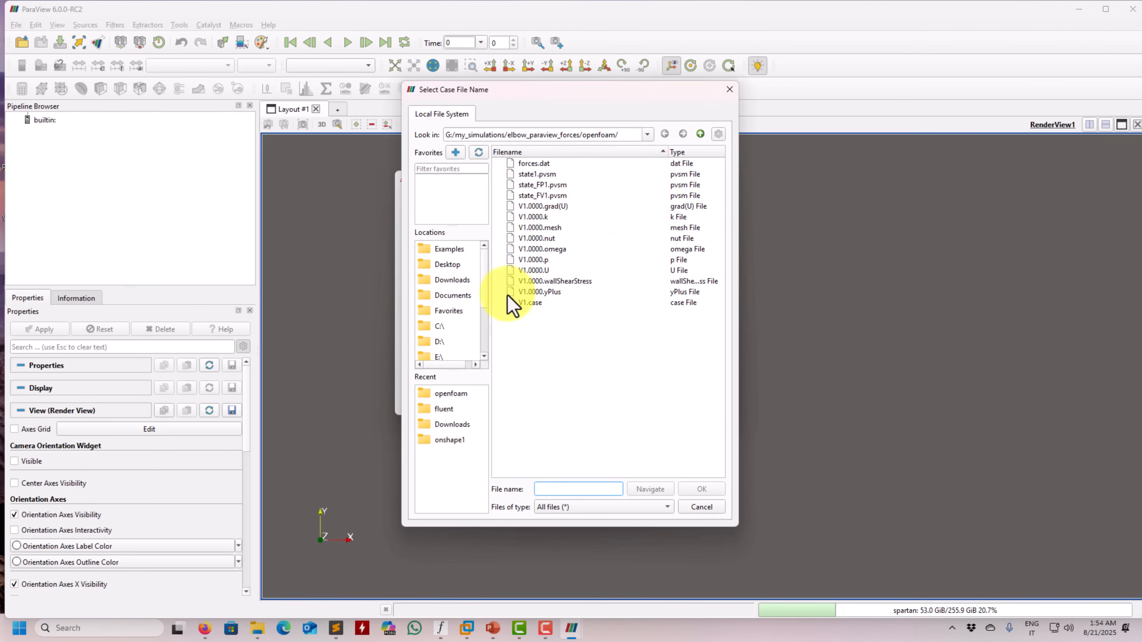
pyautogui.doubleClick(526, 303)
pyautogui.click(710, 400)
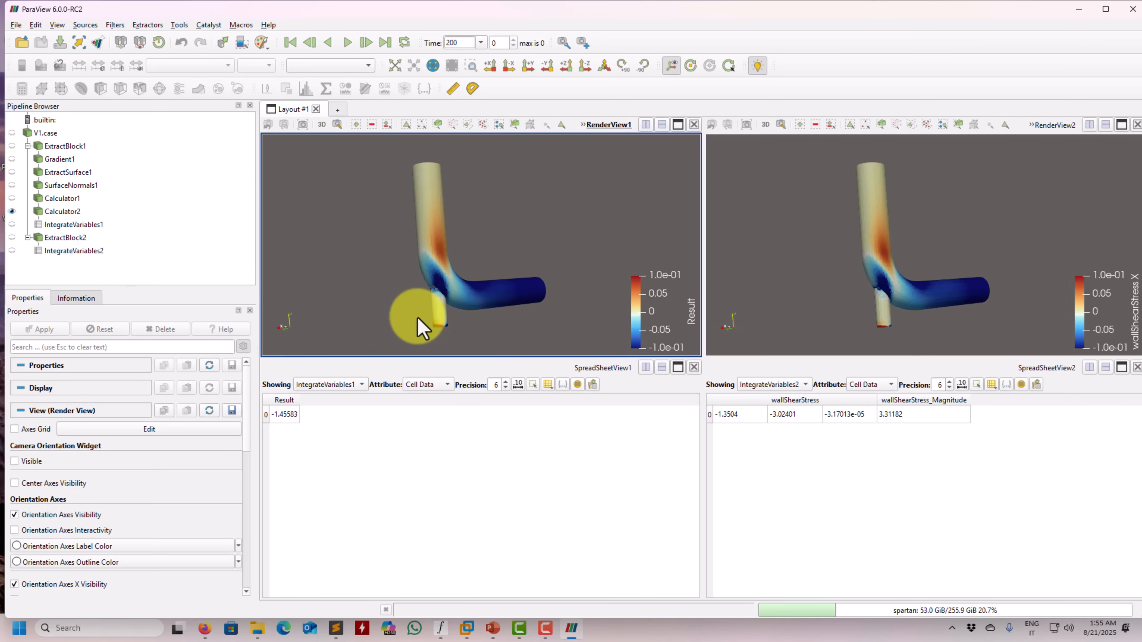
# Close both spreadsheet views so only the two render views remain in the layout
pyautogui.click(46, 136)
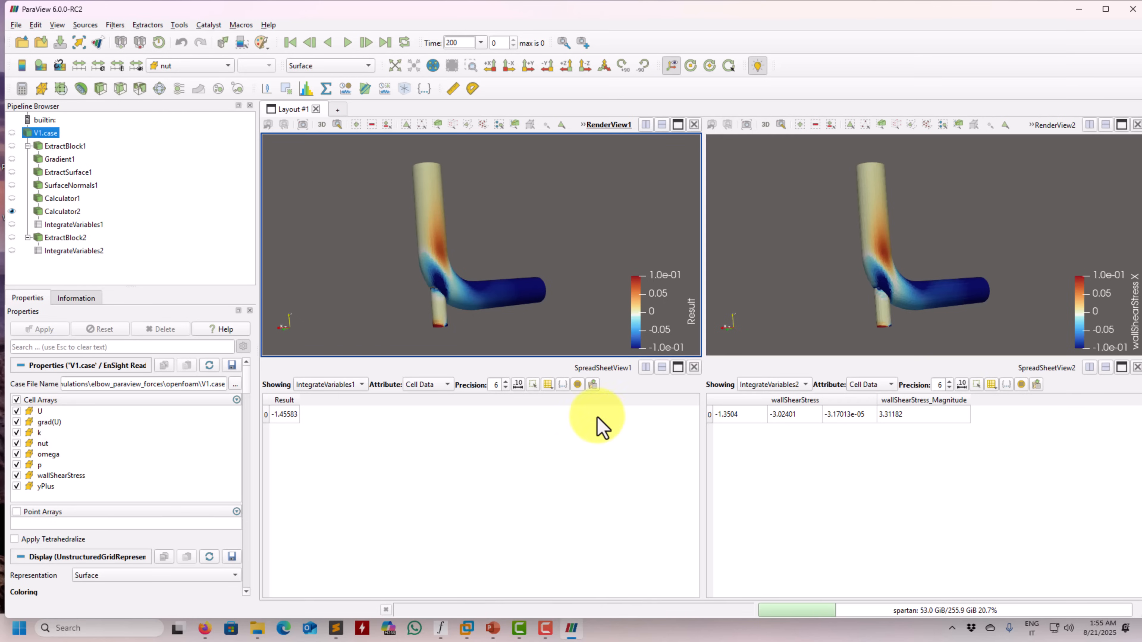
pyautogui.click(693, 367)
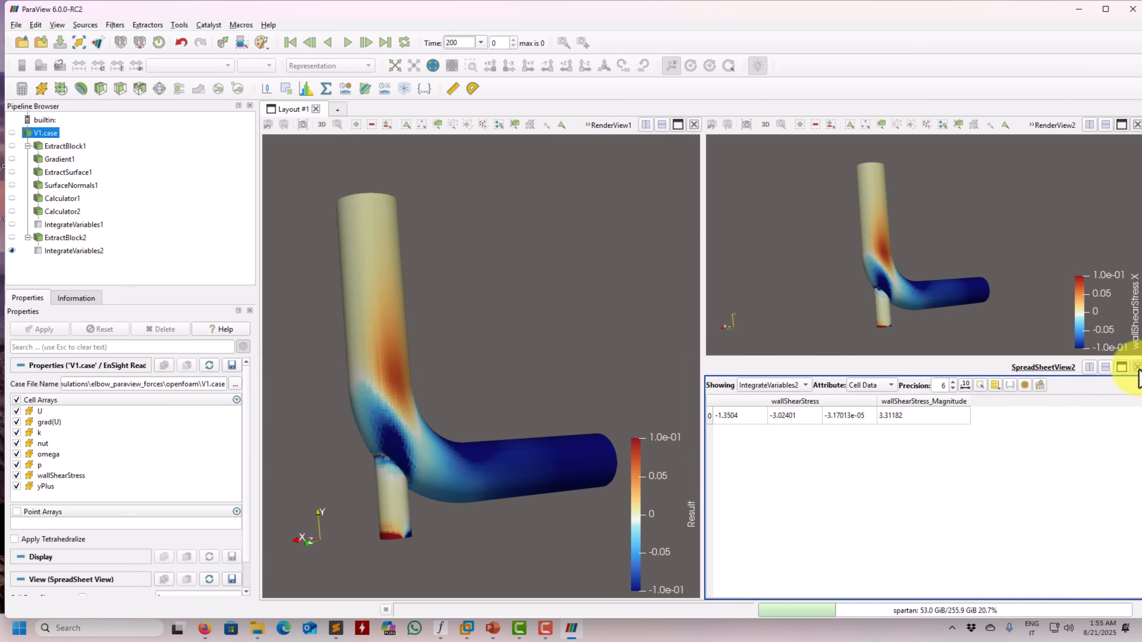
pyautogui.click(1136, 368)
pyautogui.moveTo(554, 346); pyautogui.dragTo(511, 349)
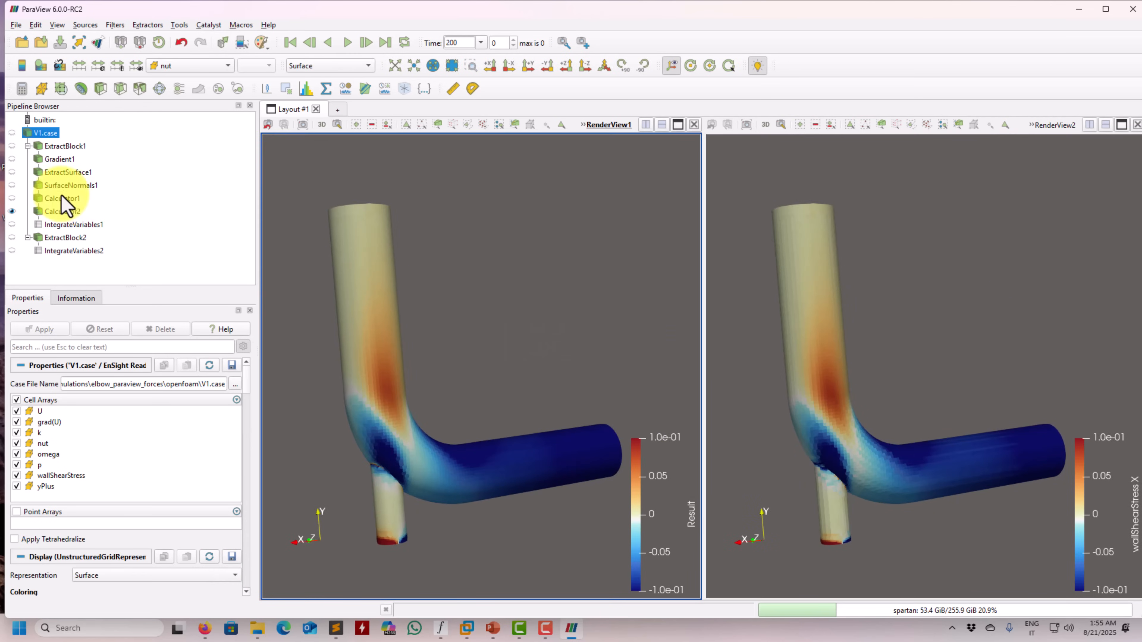
# Show Gradient1 in RenderView1, colored by component 0 of the Gradient array
pyautogui.click(62, 145)
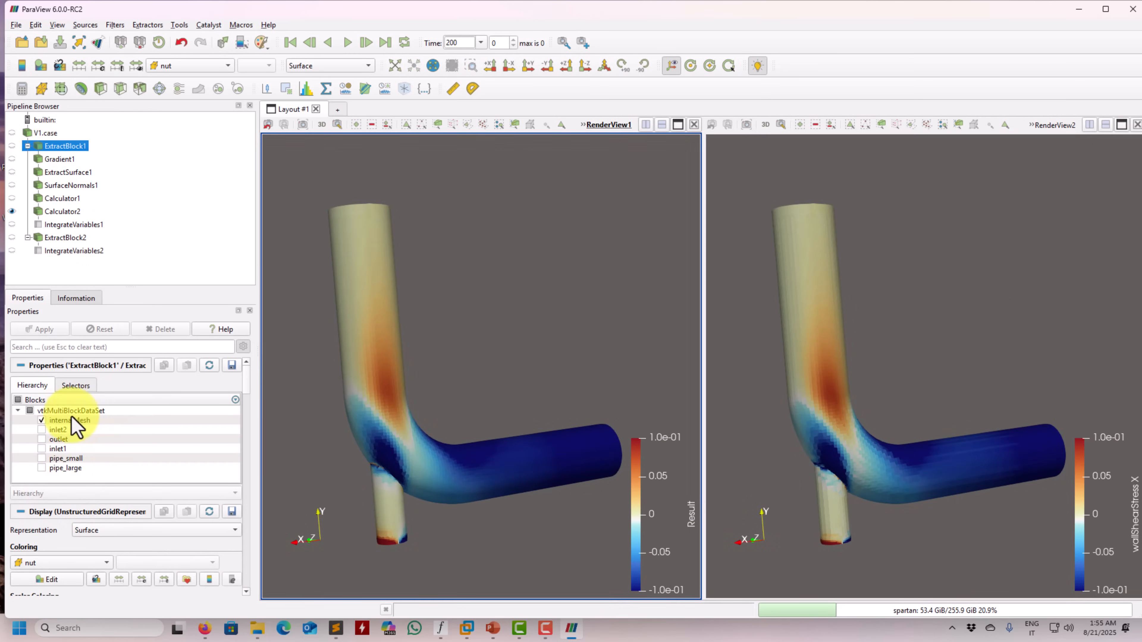
pyautogui.click(64, 158)
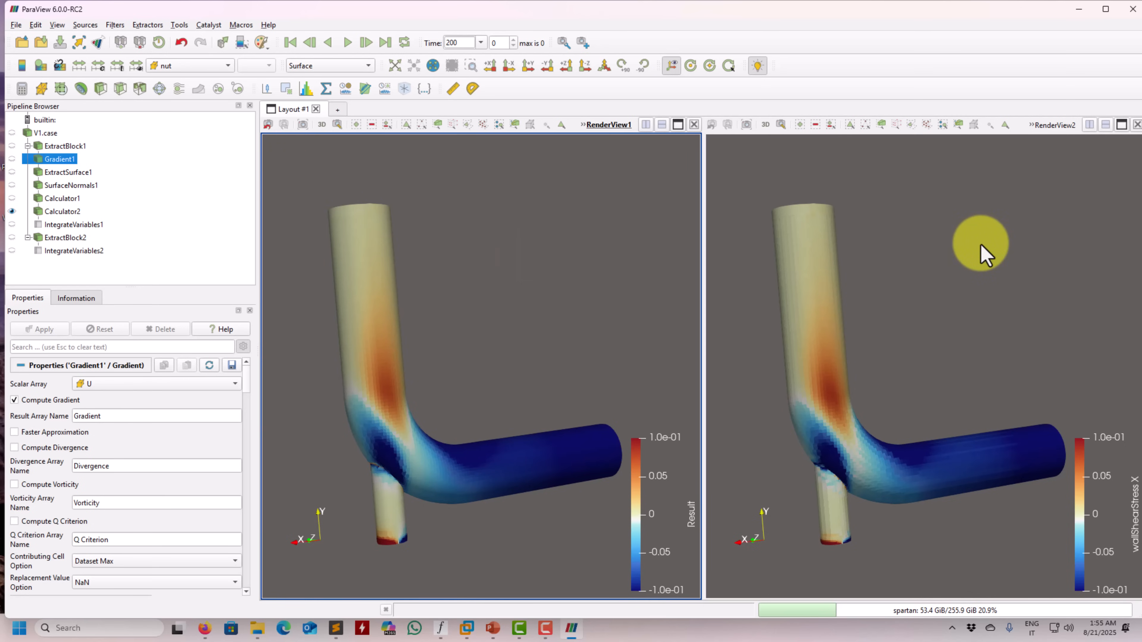
pyautogui.click(197, 68)
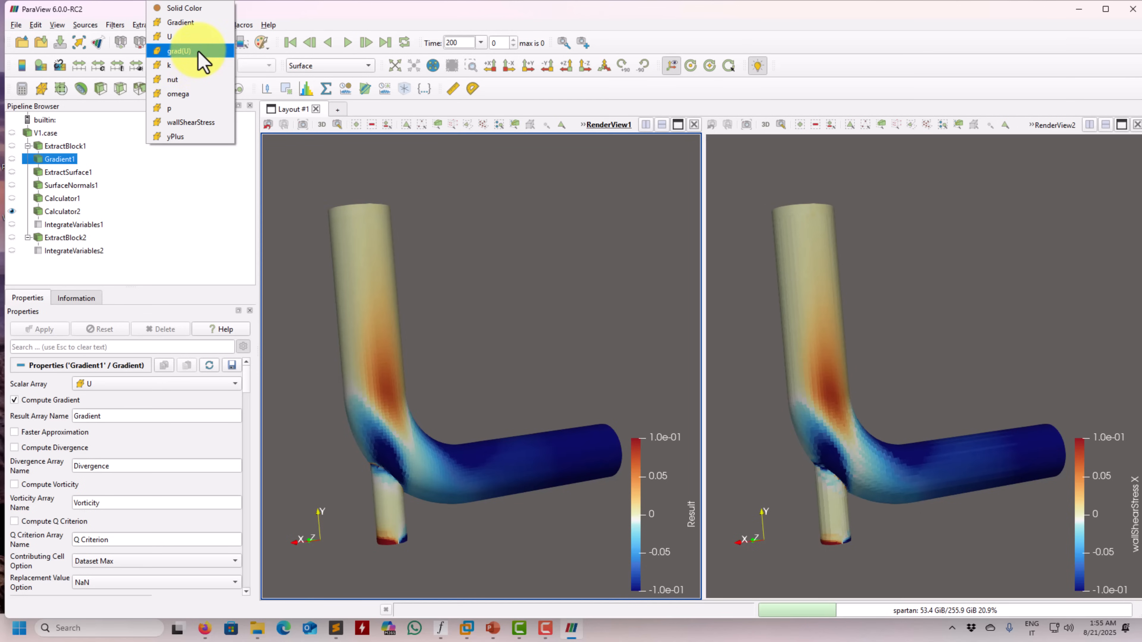
pyautogui.click(215, 23)
pyautogui.click(260, 65)
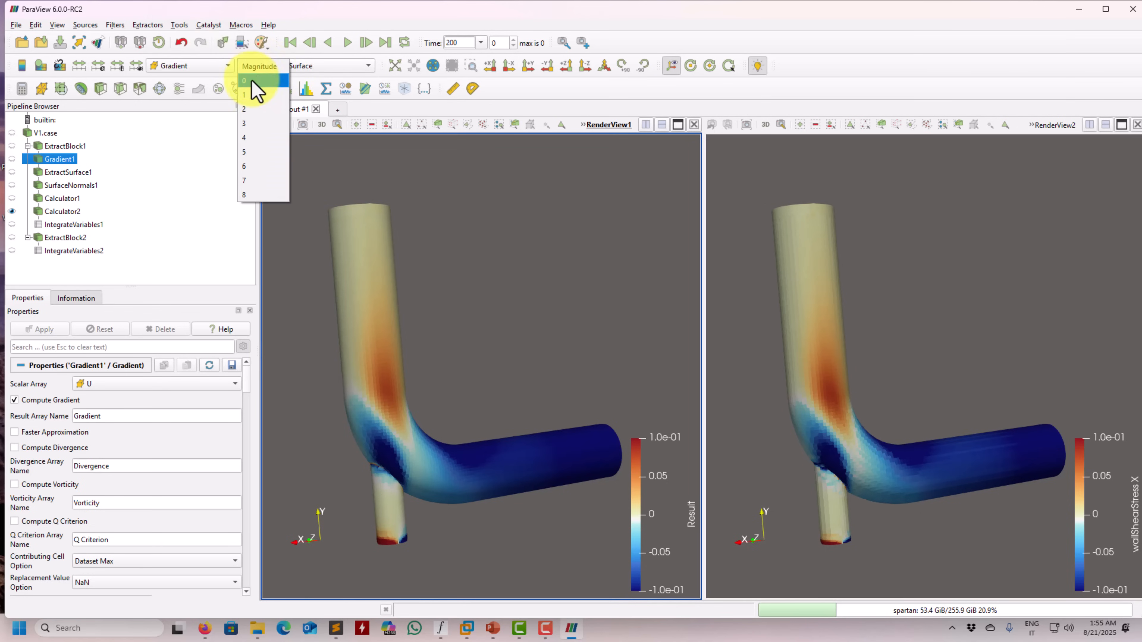
pyautogui.click(255, 90)
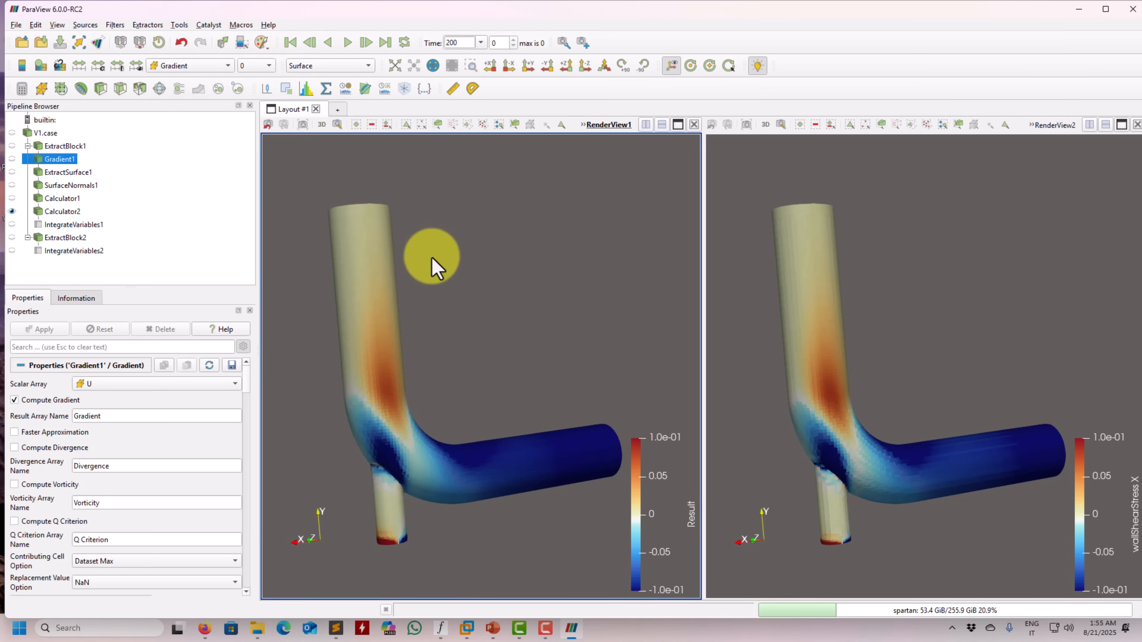
pyautogui.click(12, 159)
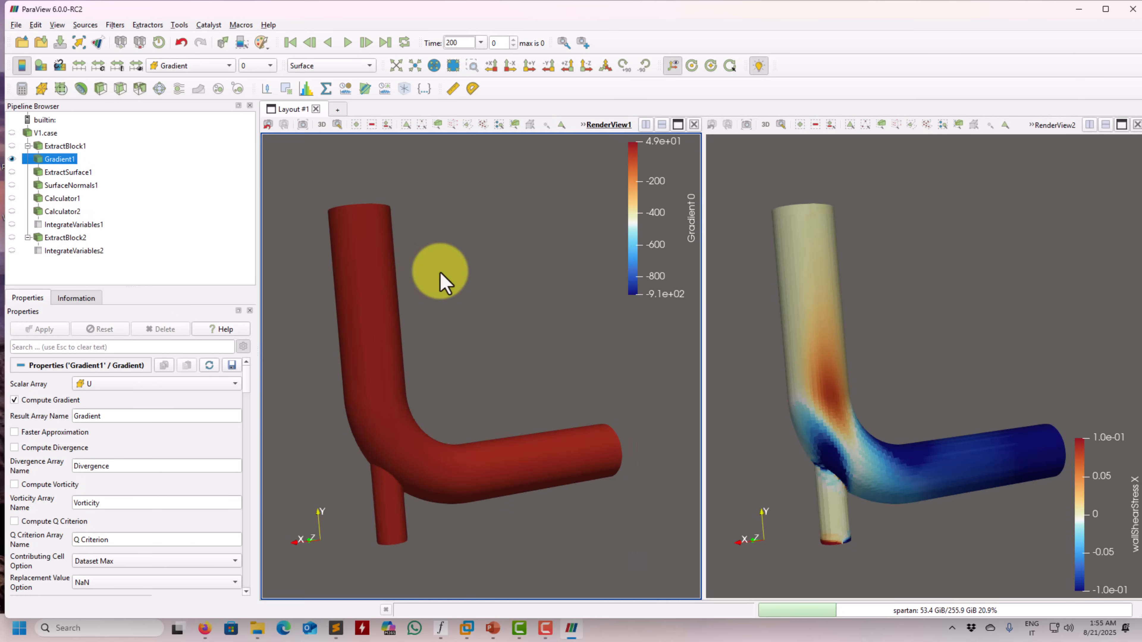
# Rescale the Gradient color map in RenderView1 to a custom range of -5 to 5
pyautogui.moveTo(440, 273); pyautogui.dragTo(386, 289)
pyautogui.click(79, 68)
pyautogui.click(98, 66)
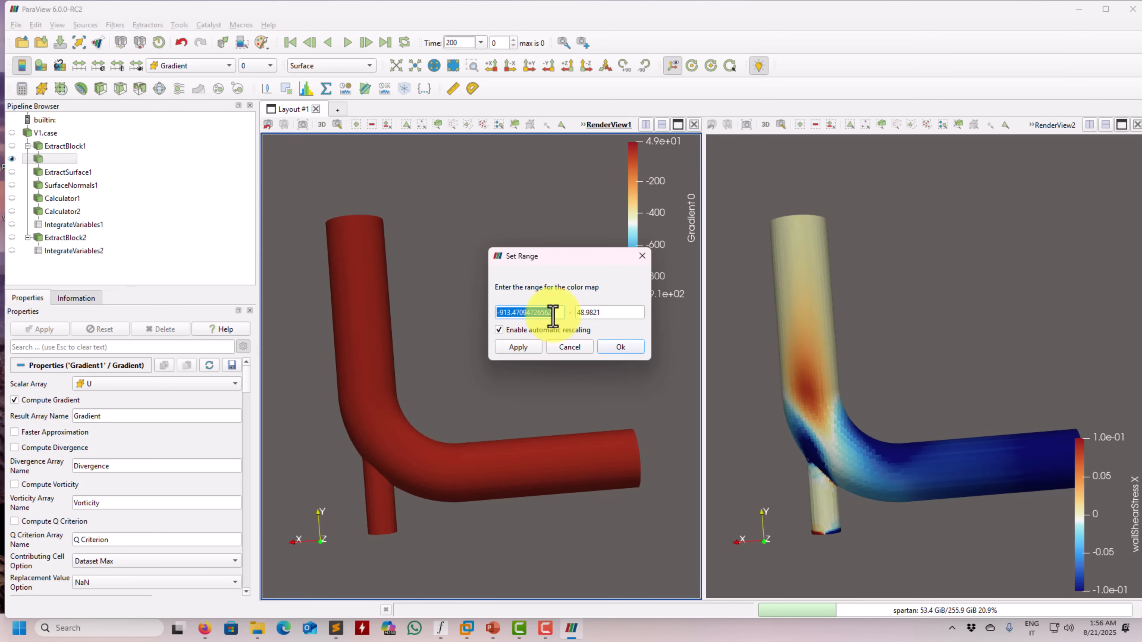
pyautogui.write('-5')
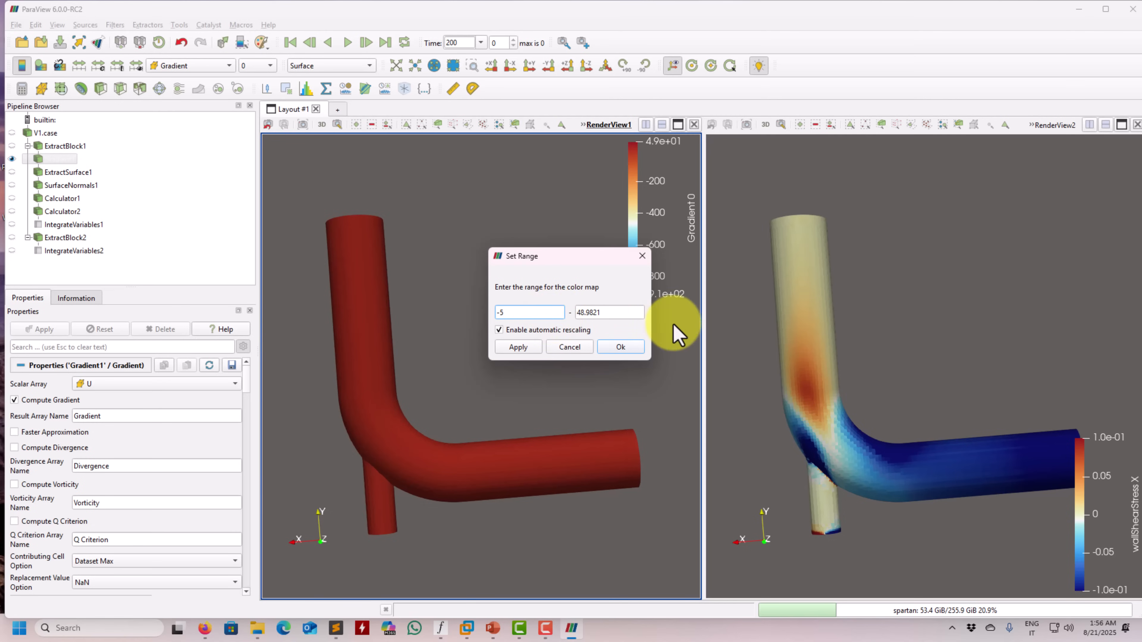
pyautogui.moveTo(642, 312); pyautogui.dragTo(581, 312)
pyautogui.write('5')
pyautogui.click(526, 350)
pyautogui.moveTo(454, 398); pyautogui.dragTo(548, 401)
pyautogui.click(623, 348)
# Hide ExtractBlock2 in RenderView2 and show Gradient1 there instead
pyautogui.moveTo(933, 368); pyautogui.dragTo(865, 358)
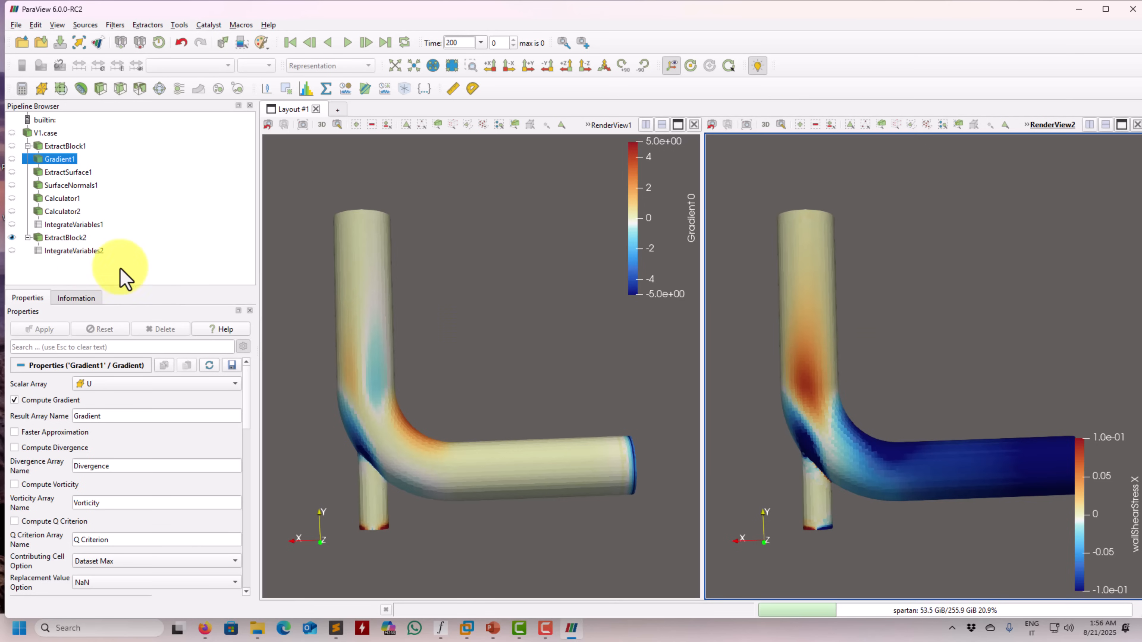
pyautogui.click(12, 237)
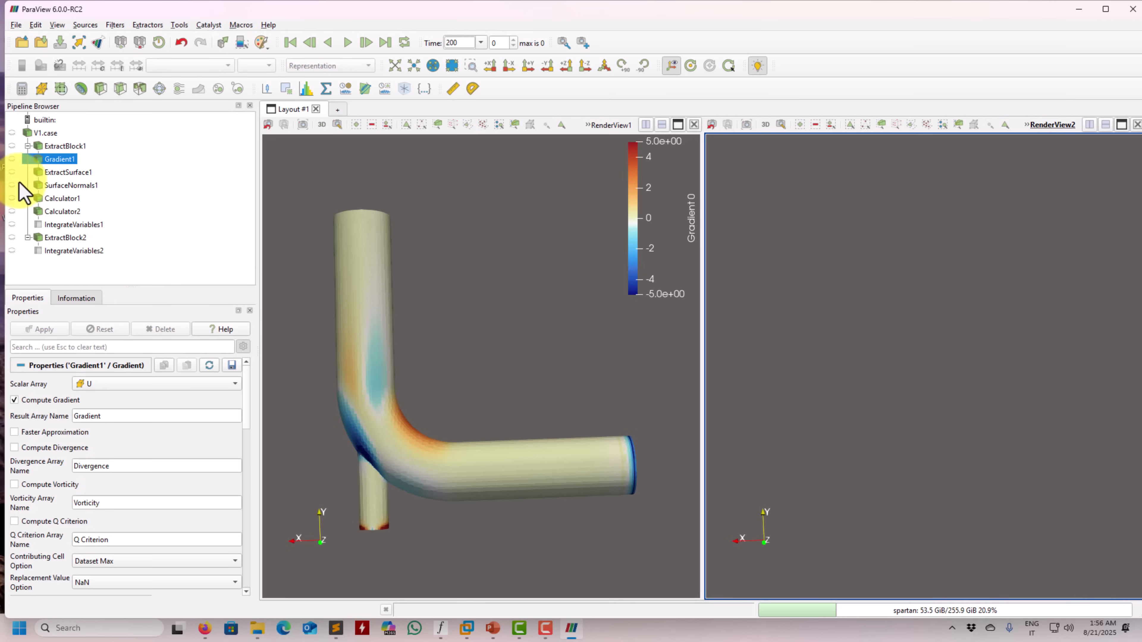
pyautogui.click(11, 158)
# Color Gradient1 in RenderView2 by component 0 of the grad(U) array
pyautogui.click(186, 67)
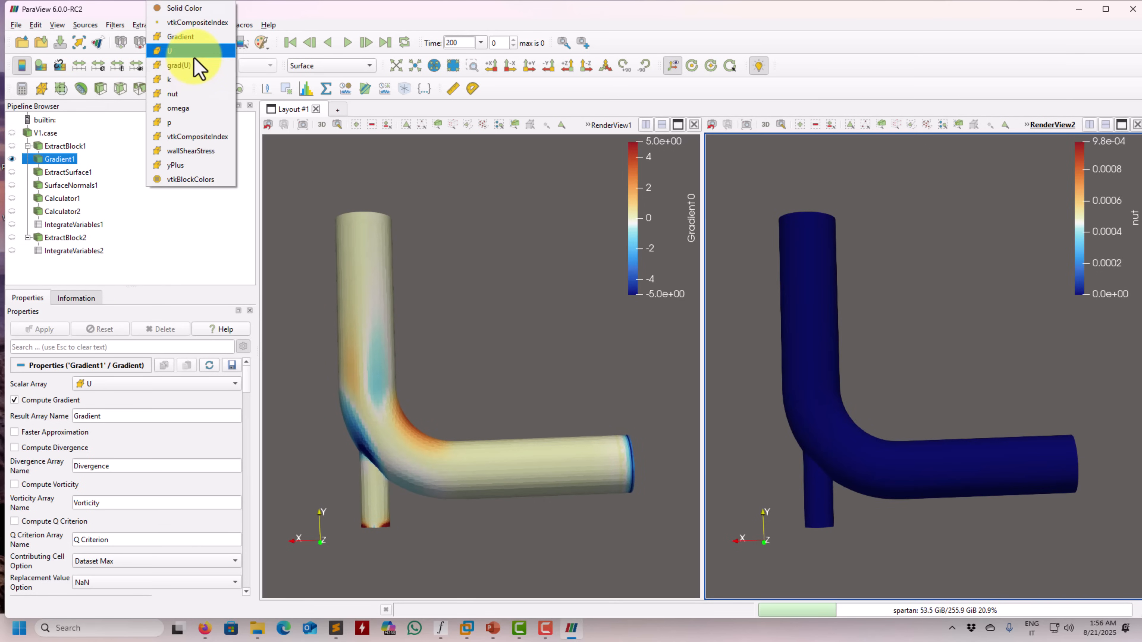
pyautogui.click(197, 66)
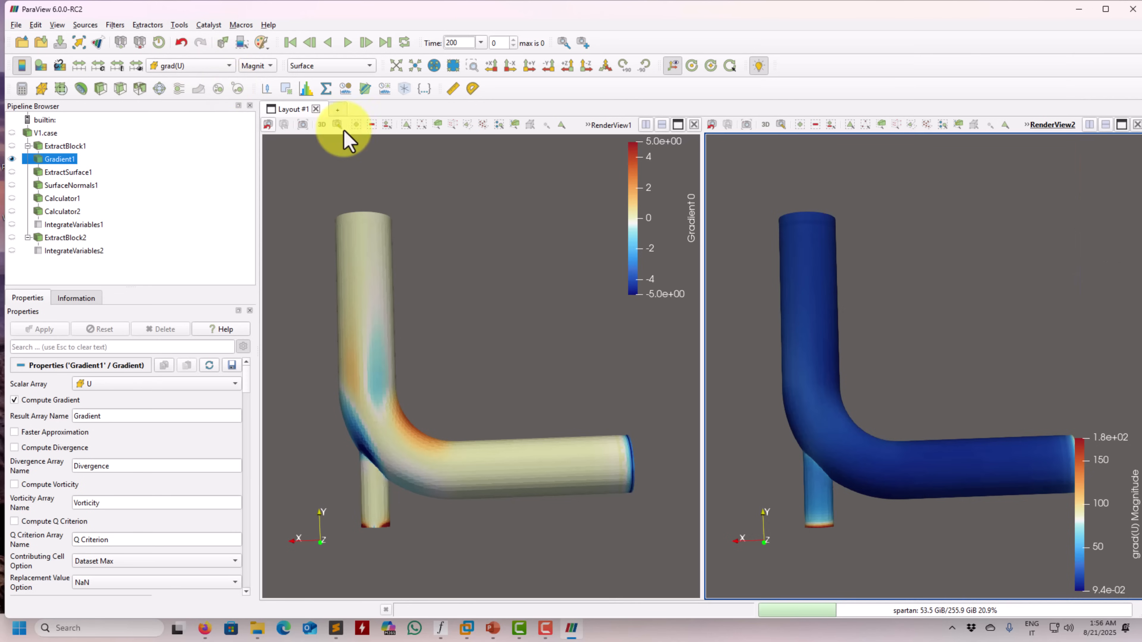
pyautogui.moveTo(785, 281); pyautogui.dragTo(845, 297)
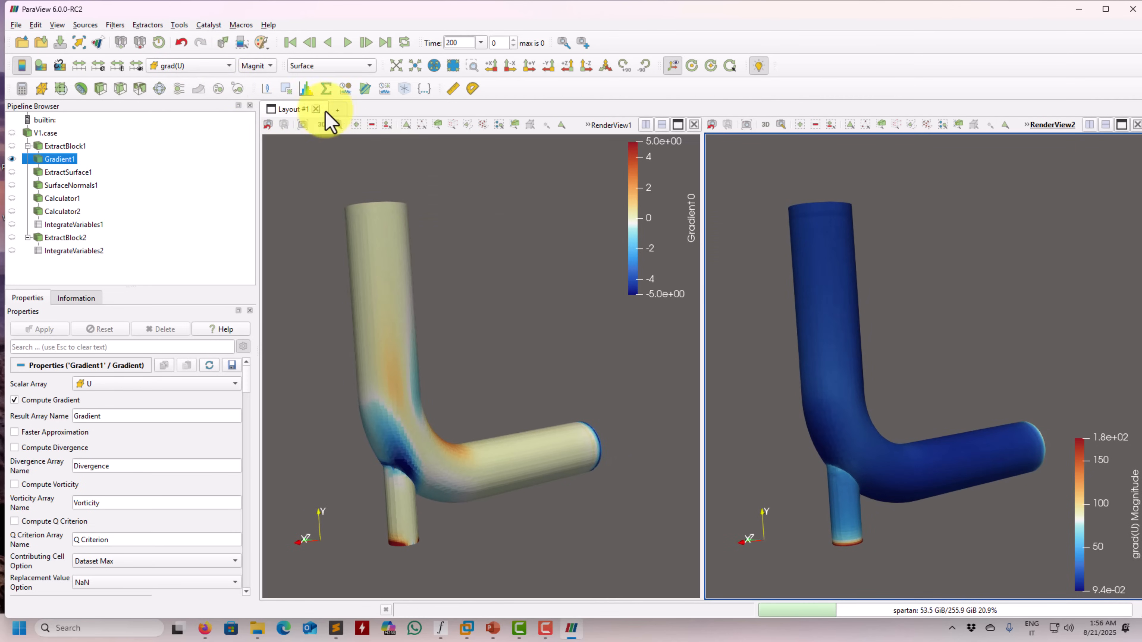
pyautogui.click(259, 66)
pyautogui.click(255, 86)
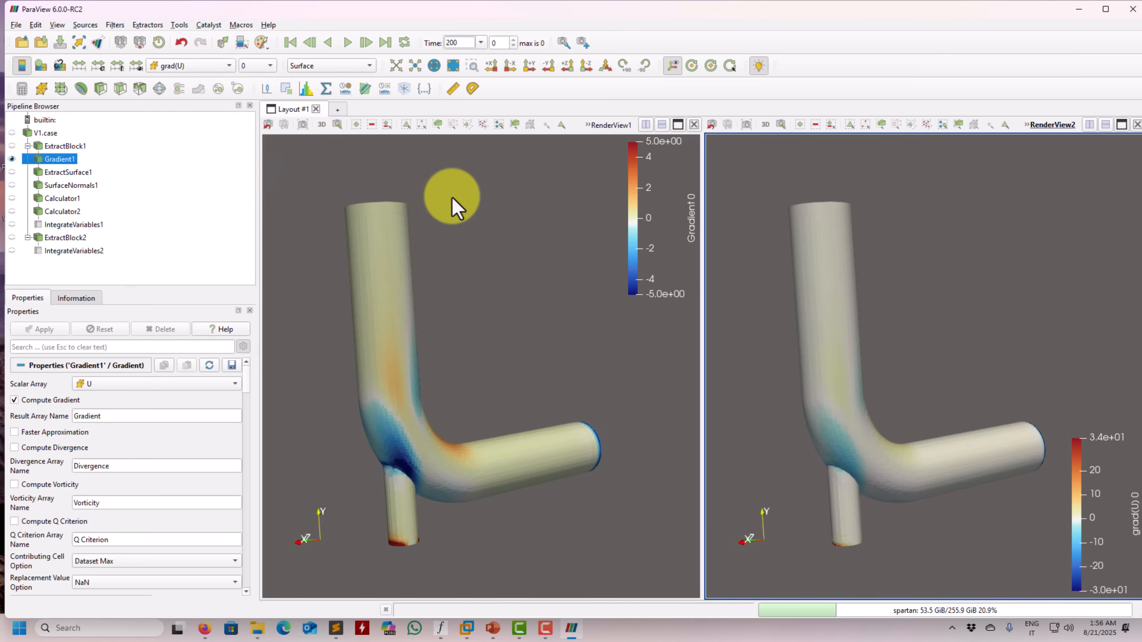
# Rescale the grad(U) color map in RenderView2 to a custom range of -5 to 5
pyautogui.moveTo(742, 326); pyautogui.dragTo(832, 330)
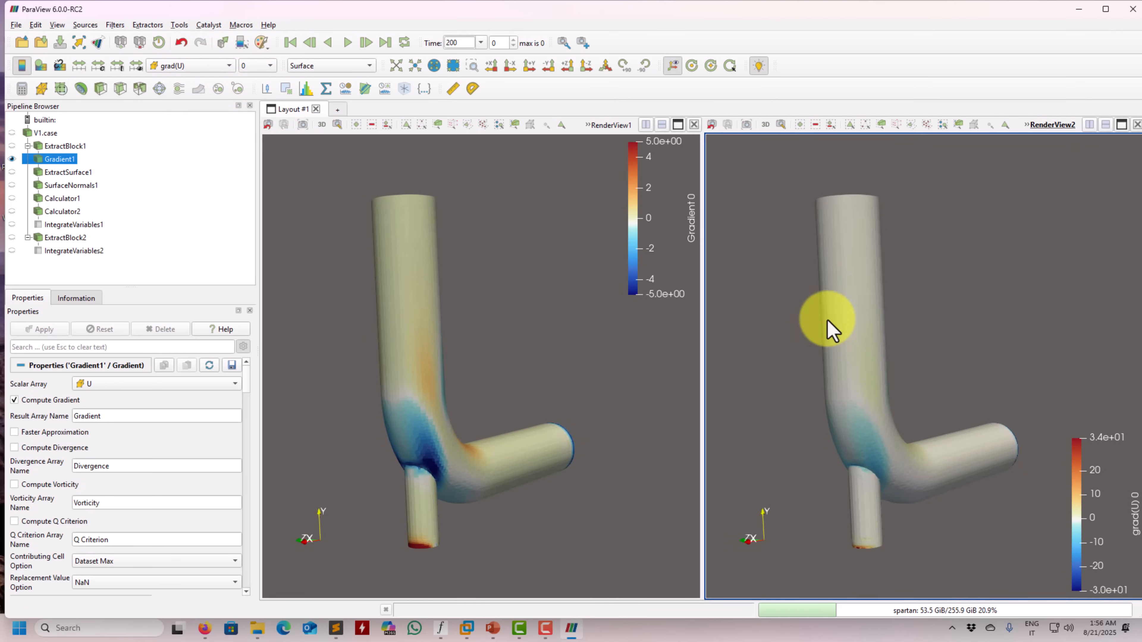
pyautogui.click(98, 66)
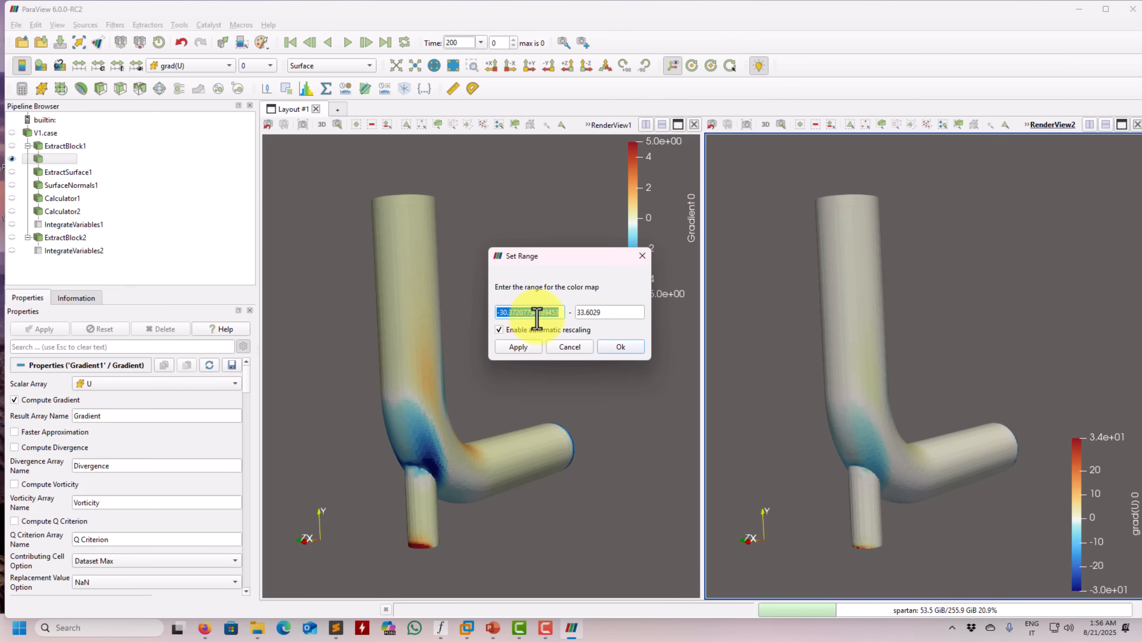
pyautogui.click(607, 315)
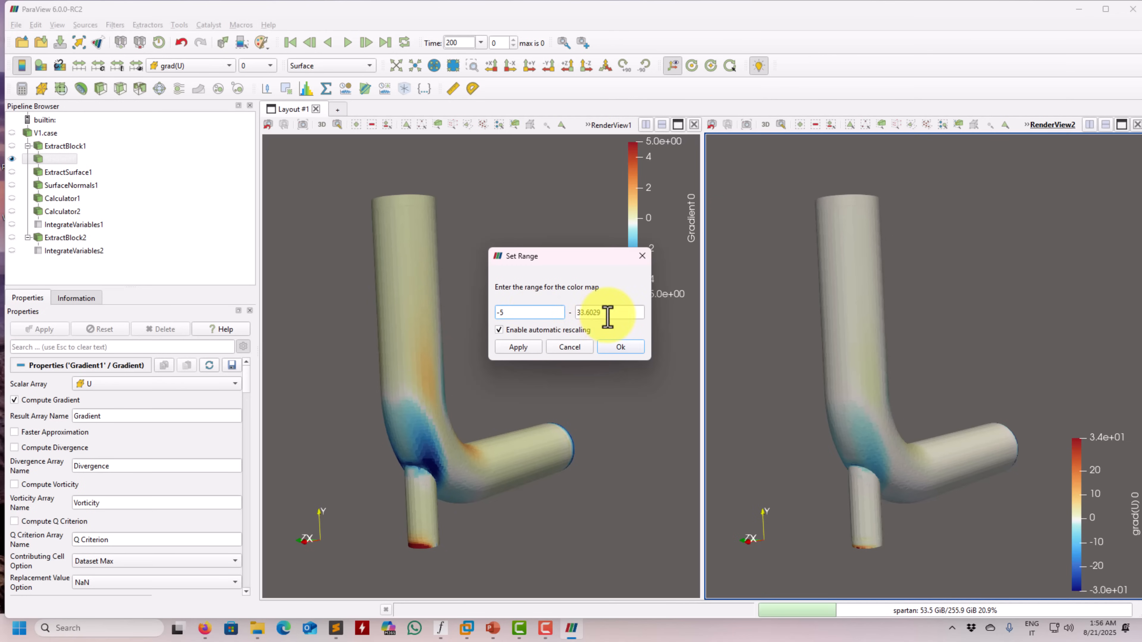
pyautogui.write('5')
pyautogui.click(537, 350)
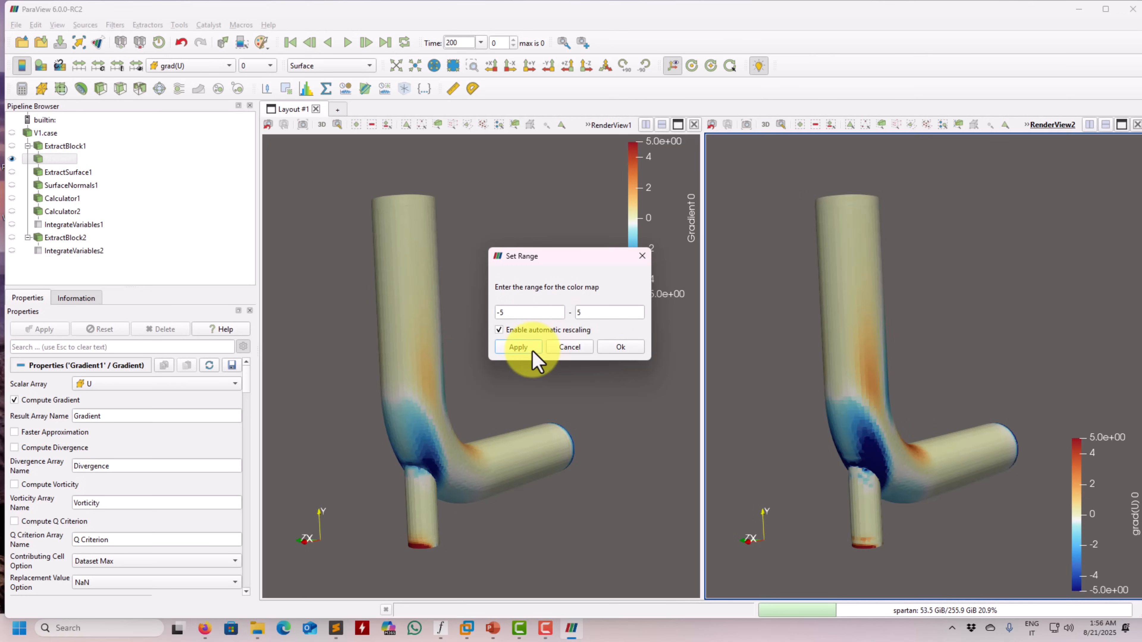
pyautogui.click(531, 331)
pyautogui.click(620, 347)
# Rescale the Gradient color map in RenderView1 to a custom range of -2.5 to 2.5
pyautogui.moveTo(908, 429); pyautogui.dragTo(884, 390)
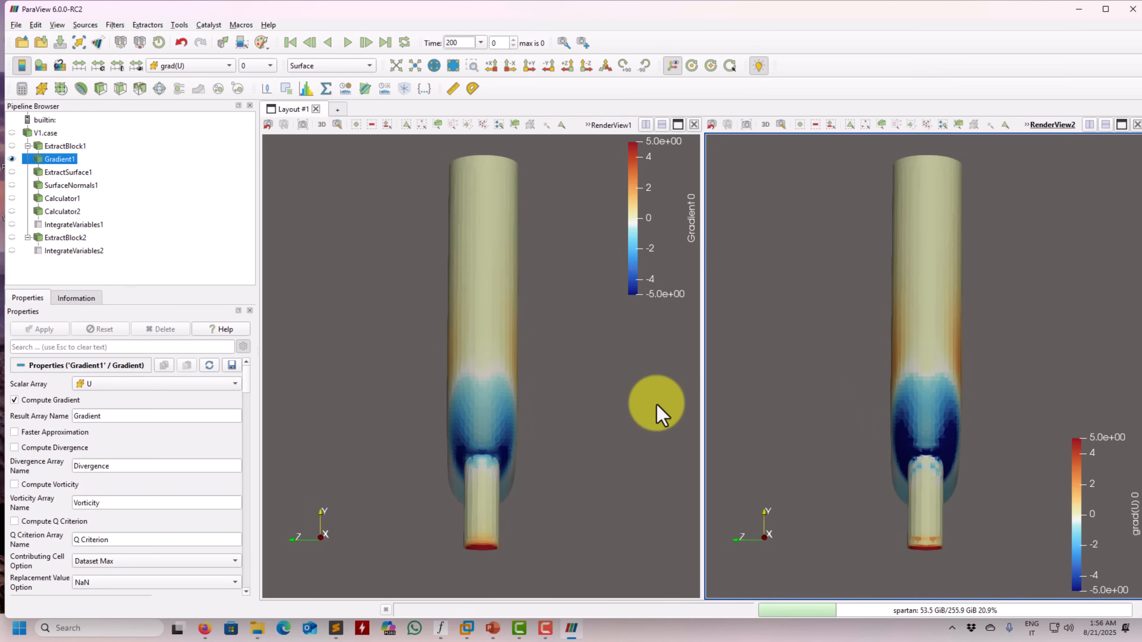
pyautogui.moveTo(657, 407); pyautogui.dragTo(508, 407)
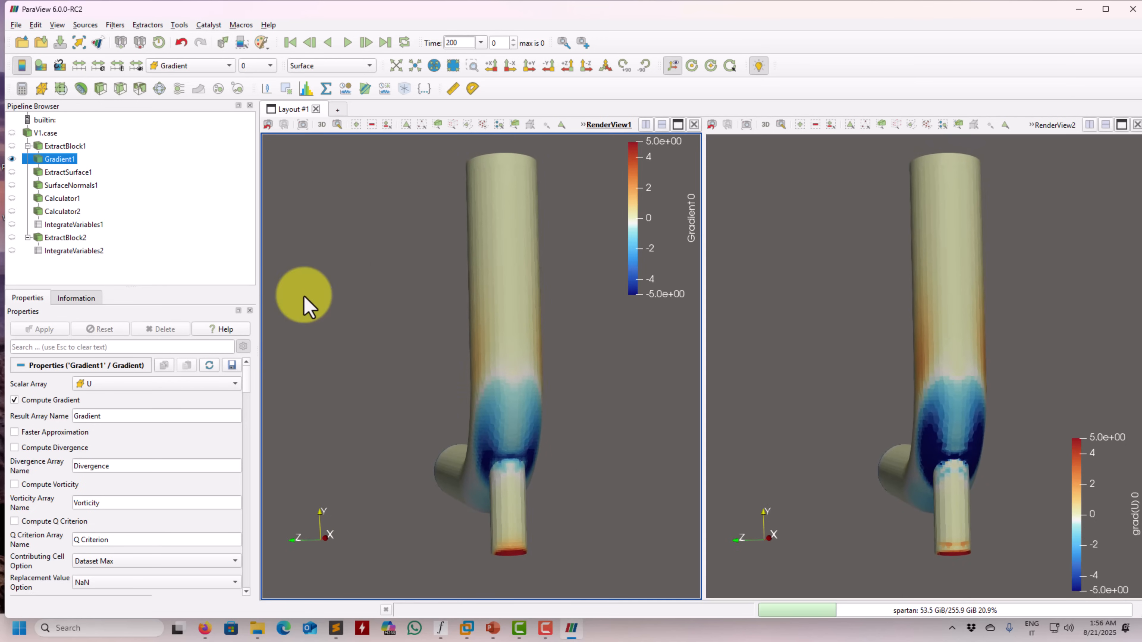
pyautogui.click(97, 66)
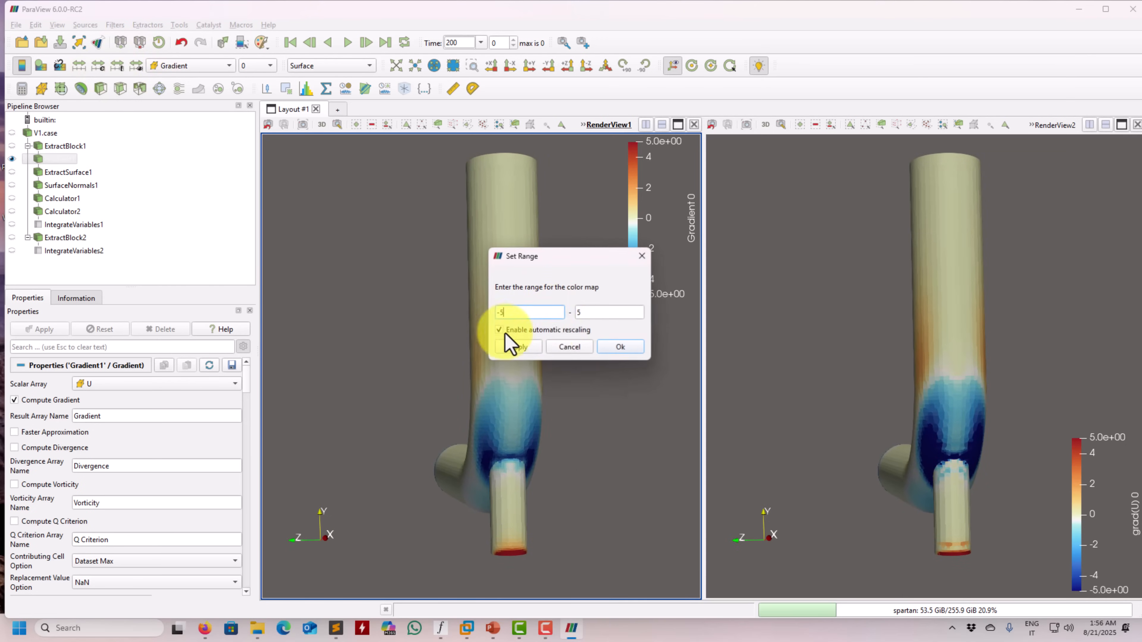
pyautogui.press('BackSpace')
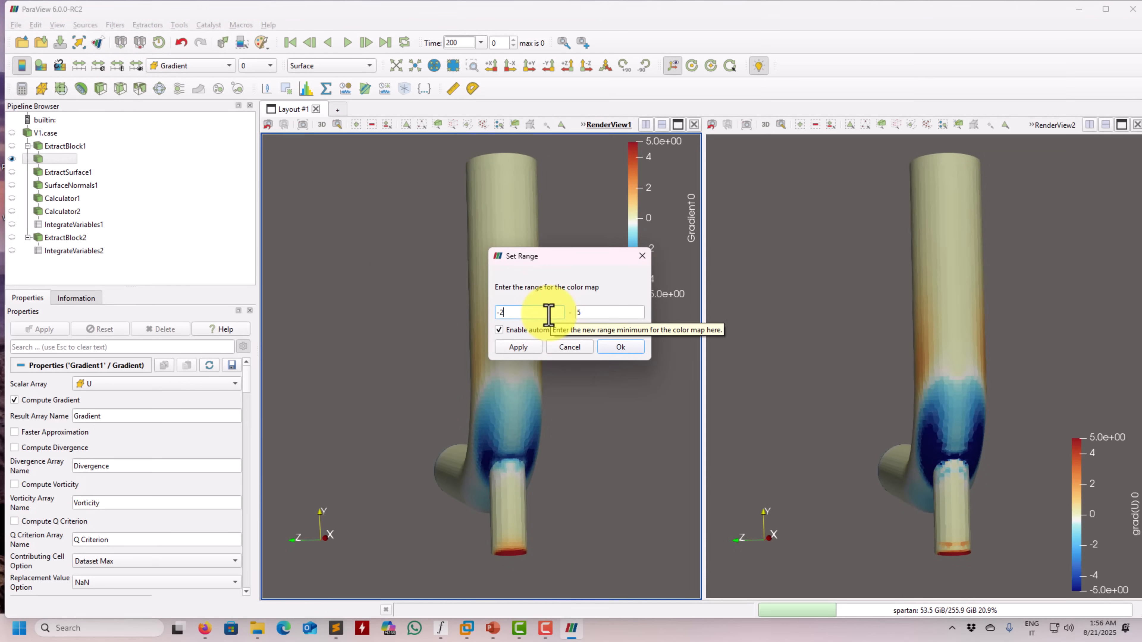
pyautogui.doubleClick(595, 316)
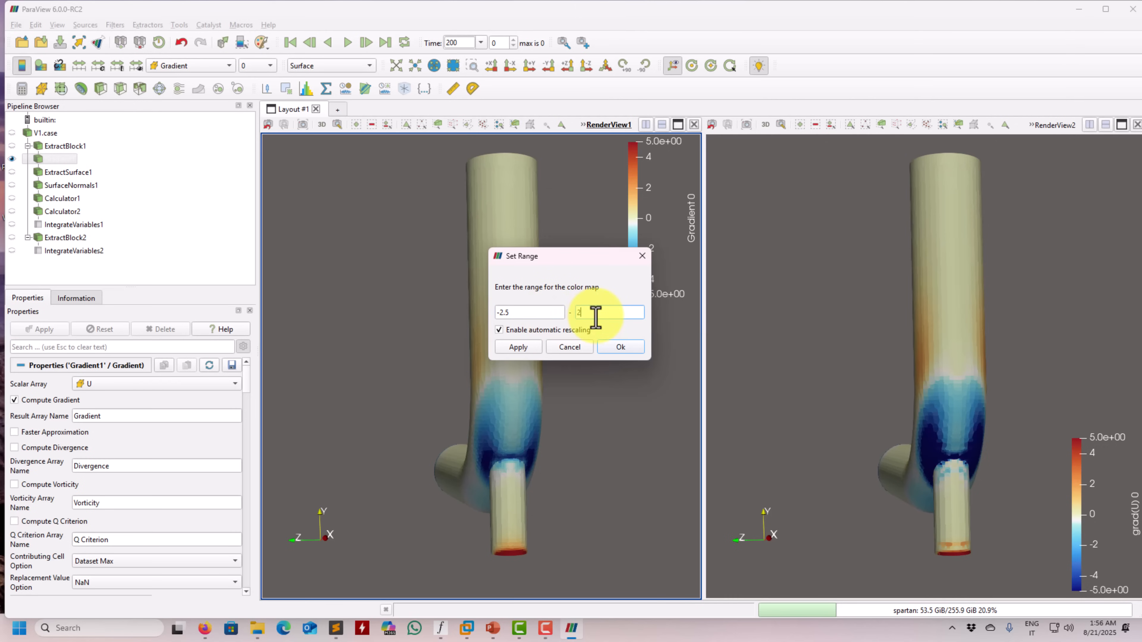
pyautogui.click(517, 349)
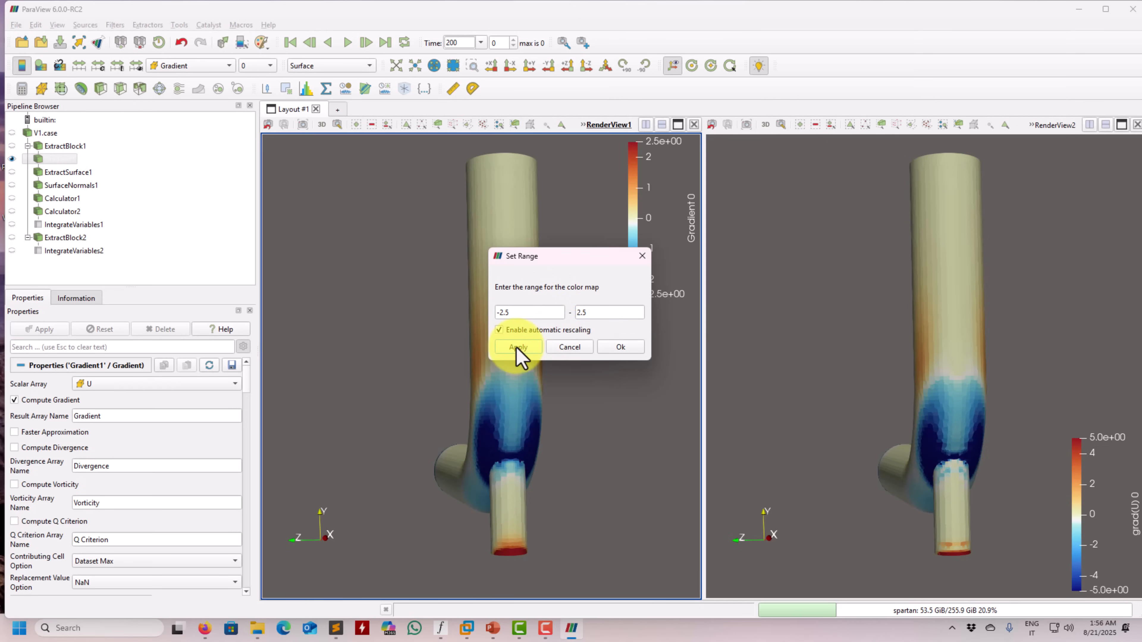
pyautogui.click(636, 345)
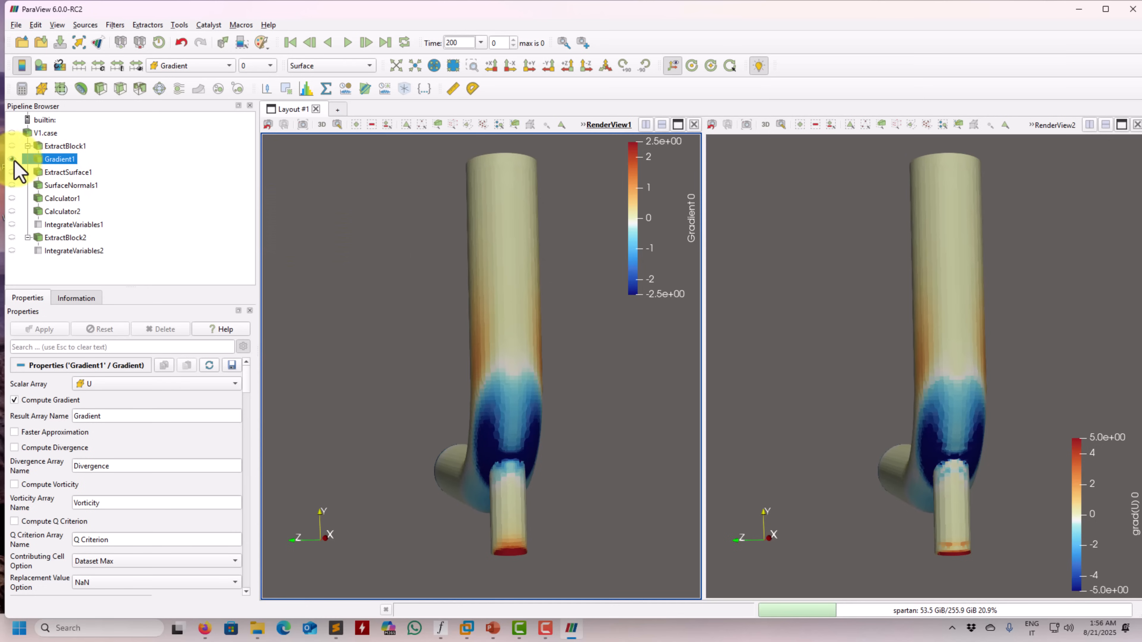
# Replace the displayed Gradient1 with ExtractSurface1 in RenderView1 and with ExtractBlock2 in RenderView2
pyautogui.click(54, 172)
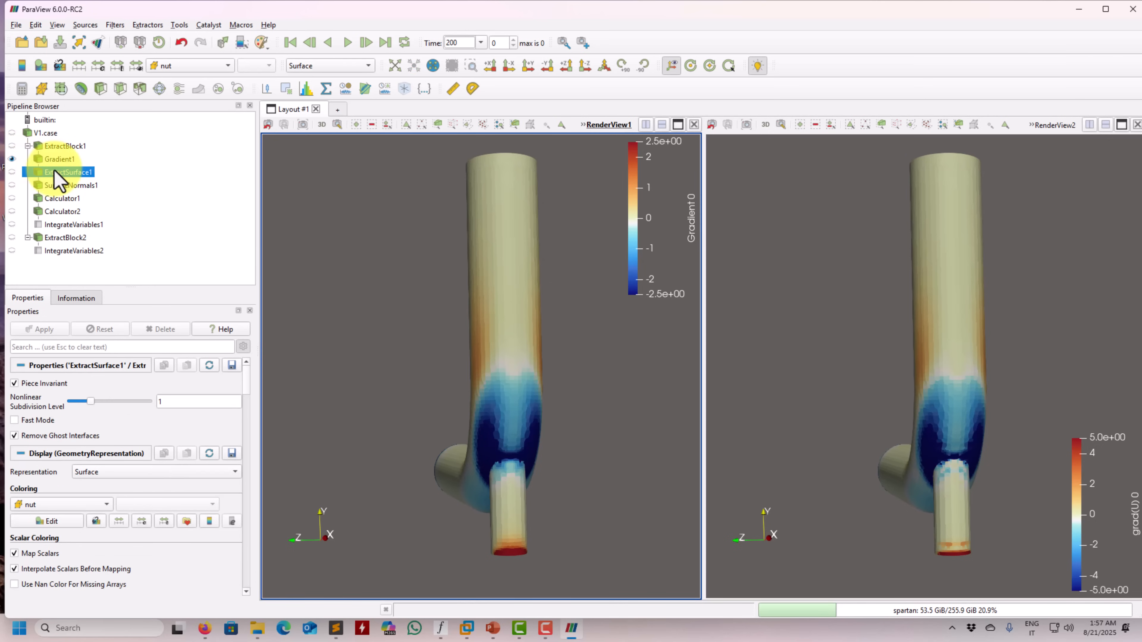
pyautogui.click(11, 171)
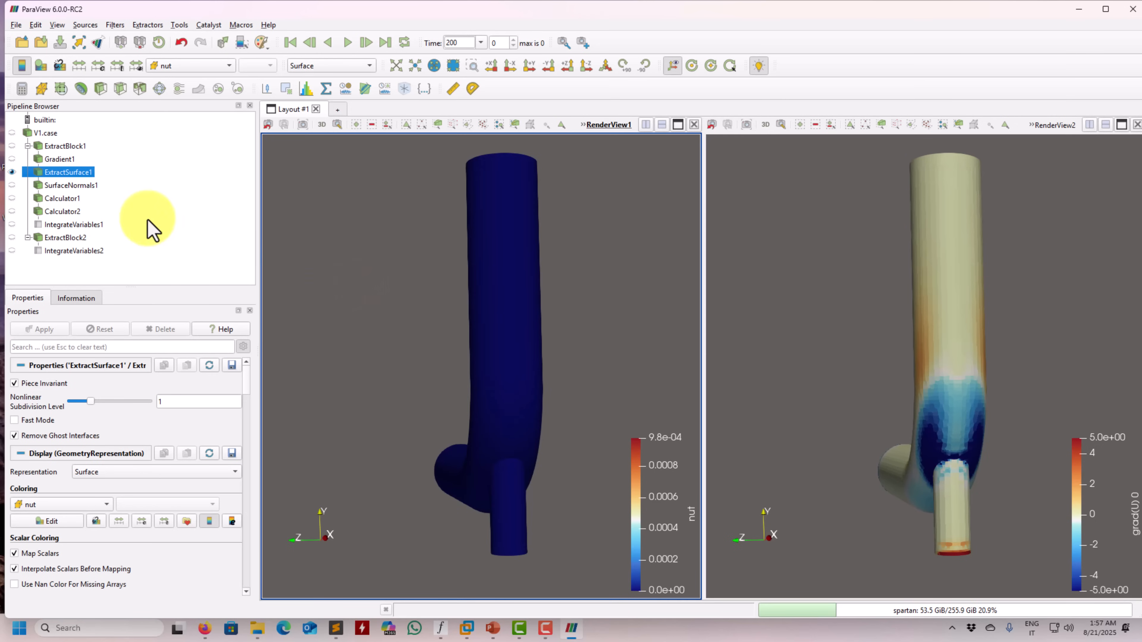
pyautogui.click(856, 295)
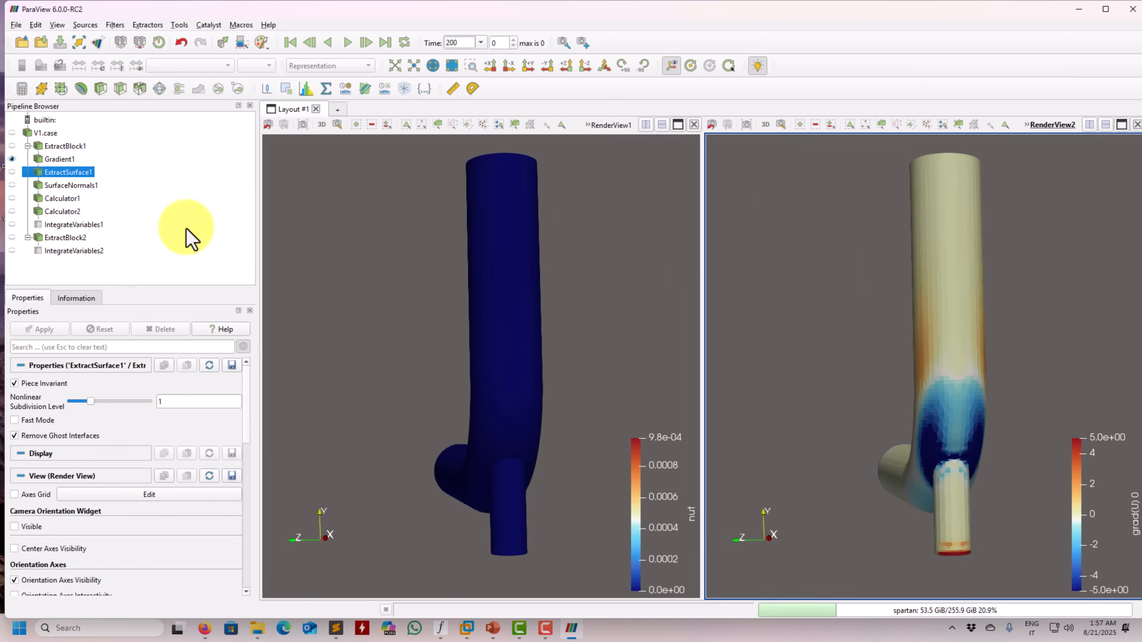
pyautogui.click(65, 239)
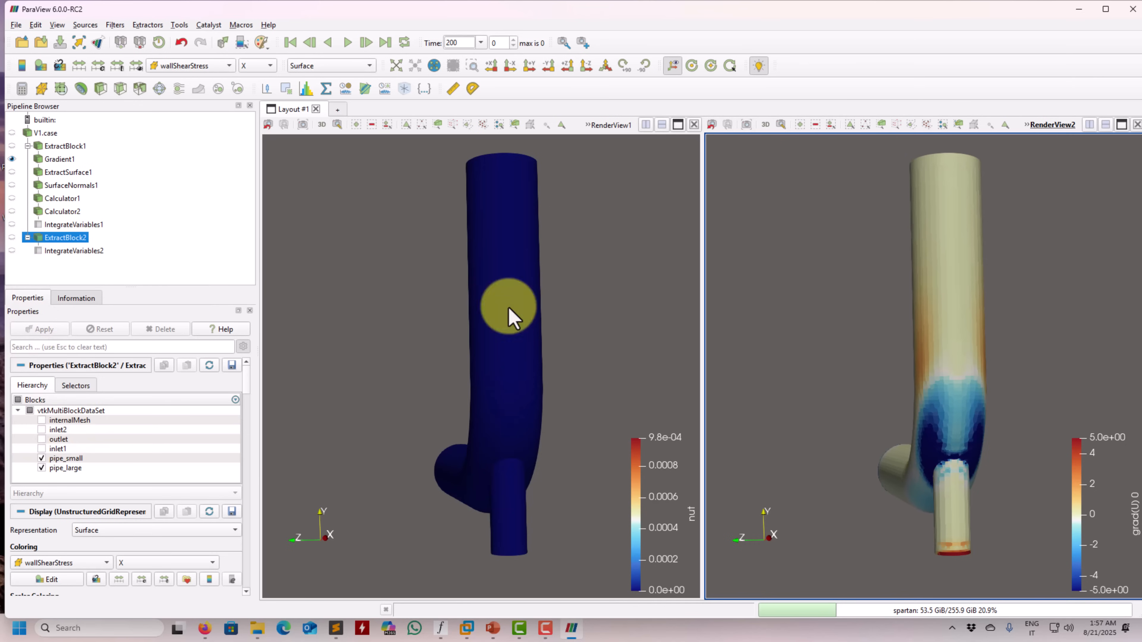
pyautogui.click(12, 238)
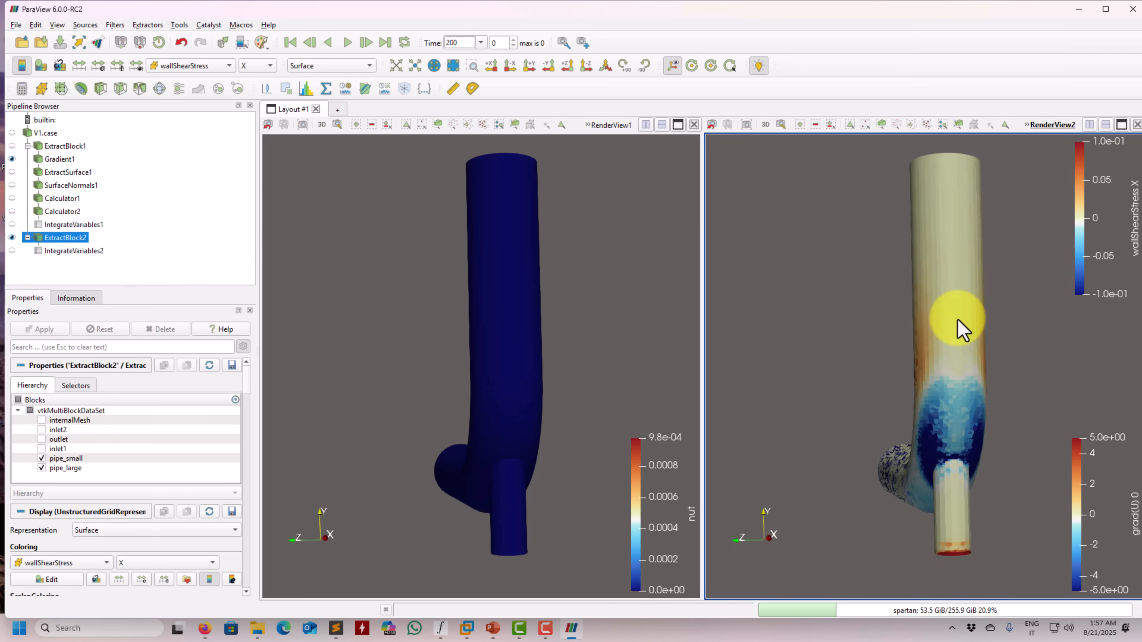
pyautogui.click(12, 158)
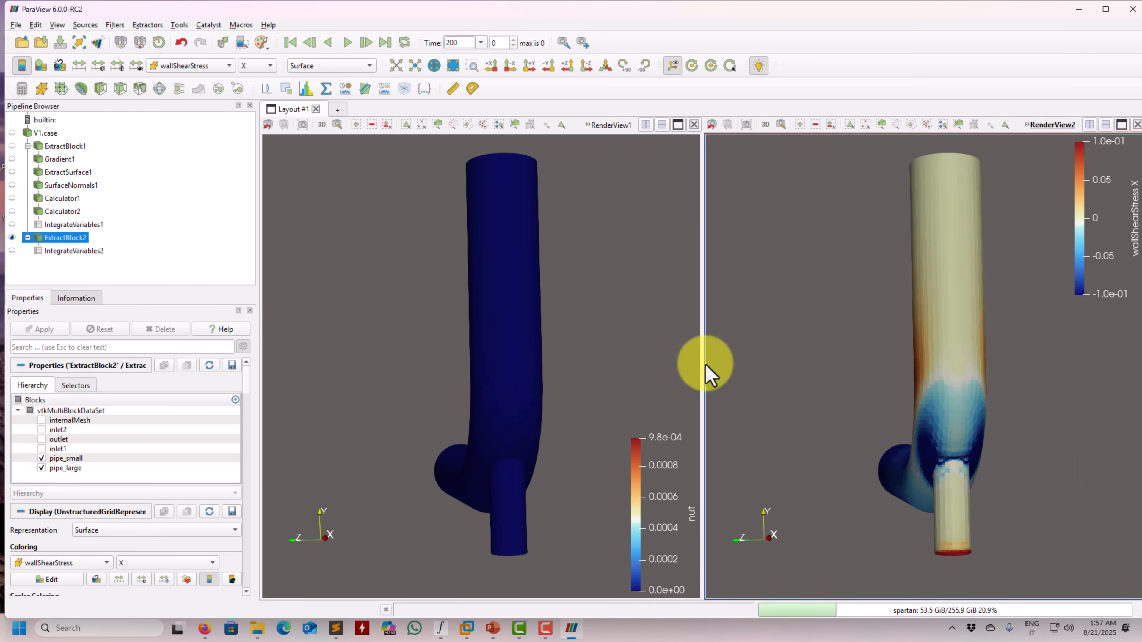
# Color ExtractBlock2 in RenderView2 by the magnitude of the U array
pyautogui.click(210, 66)
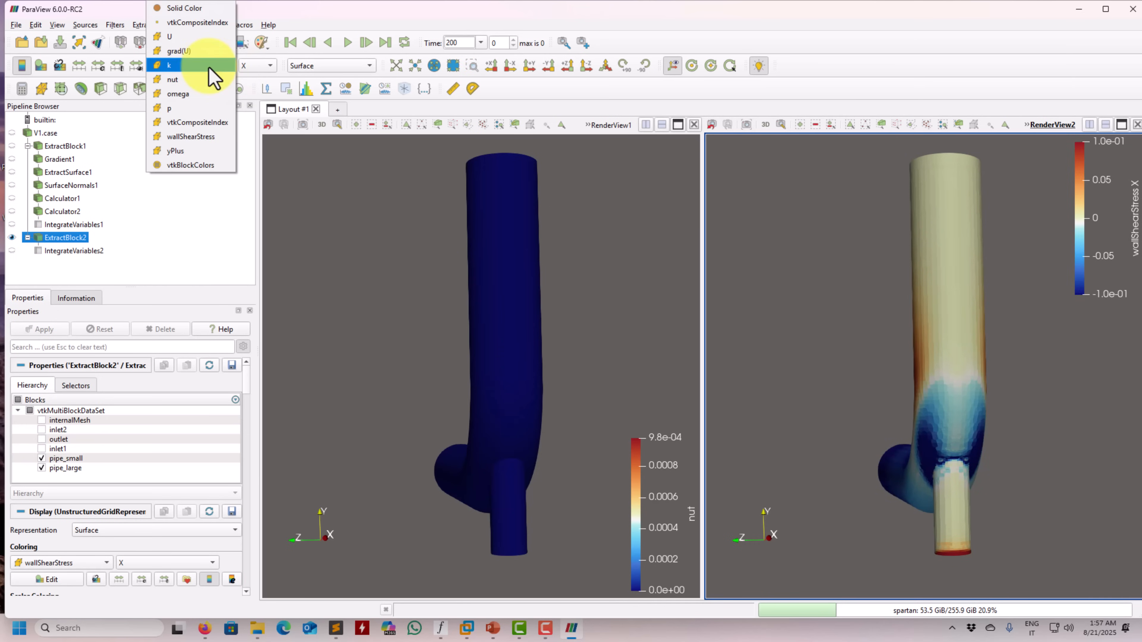
pyautogui.click(203, 37)
pyautogui.moveTo(777, 312)
pyautogui.mouseDown()
pyautogui.moveTo(917, 330)
pyautogui.moveTo(798, 319)
pyautogui.mouseUp()
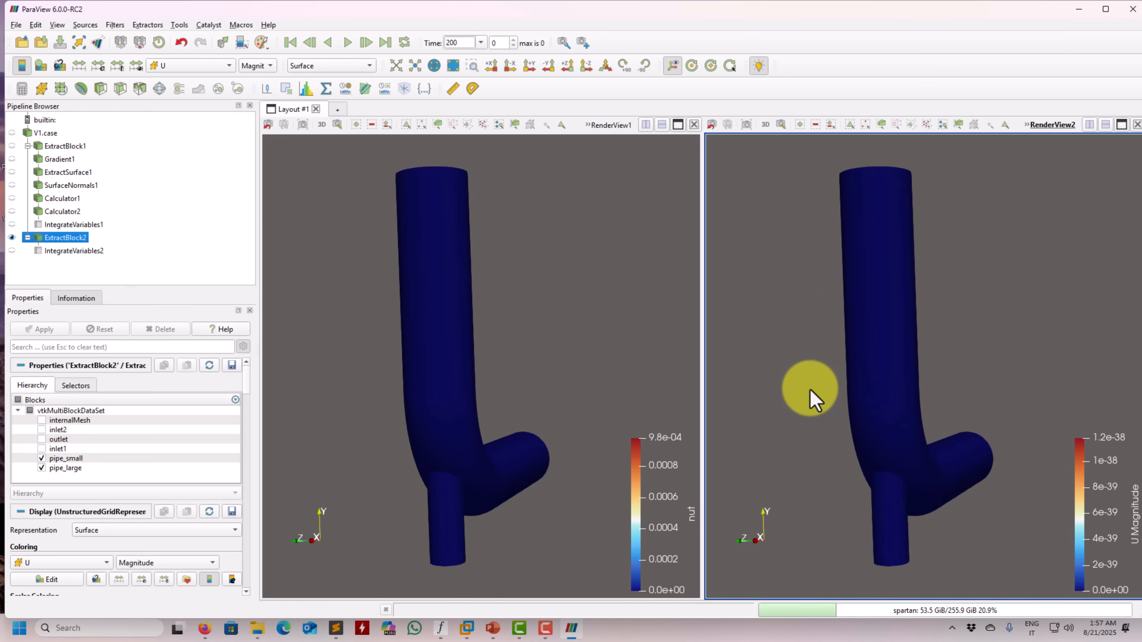
pyautogui.moveTo(810, 395); pyautogui.dragTo(905, 403)
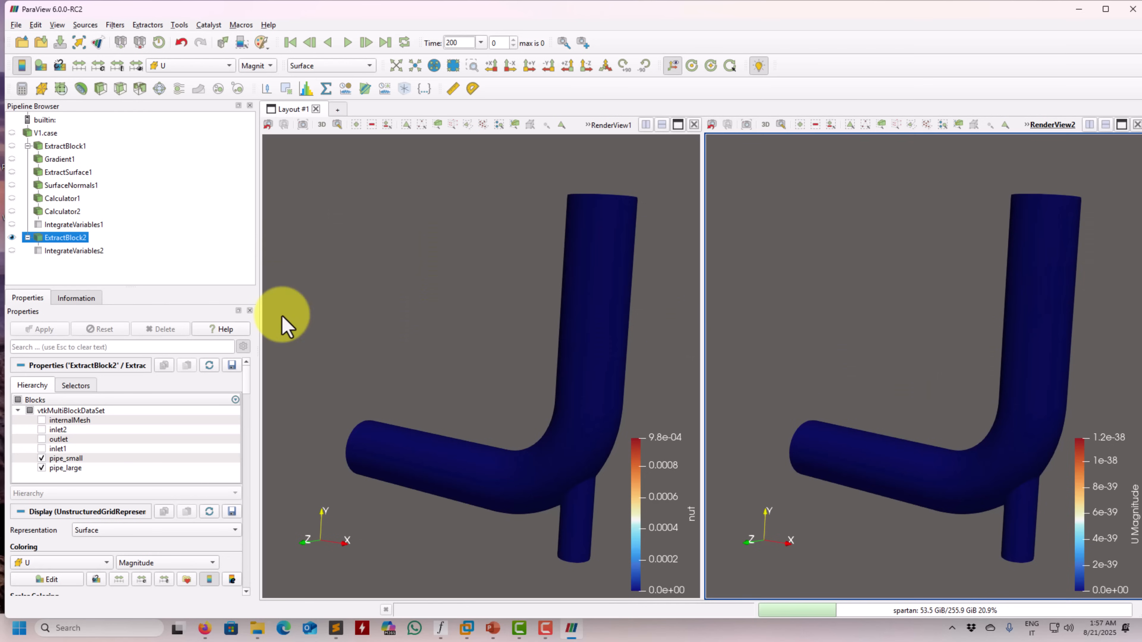
# Color ExtractSurface1 in RenderView1 by the magnitude of U and compare both pipes from several angles
pyautogui.click(324, 322)
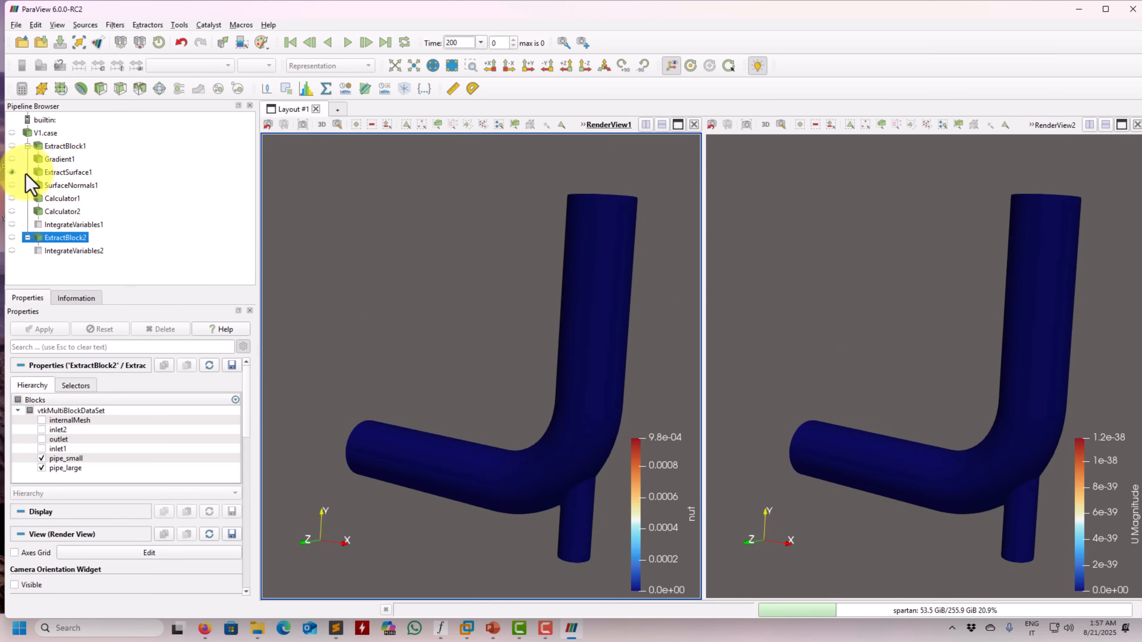
pyautogui.click(64, 170)
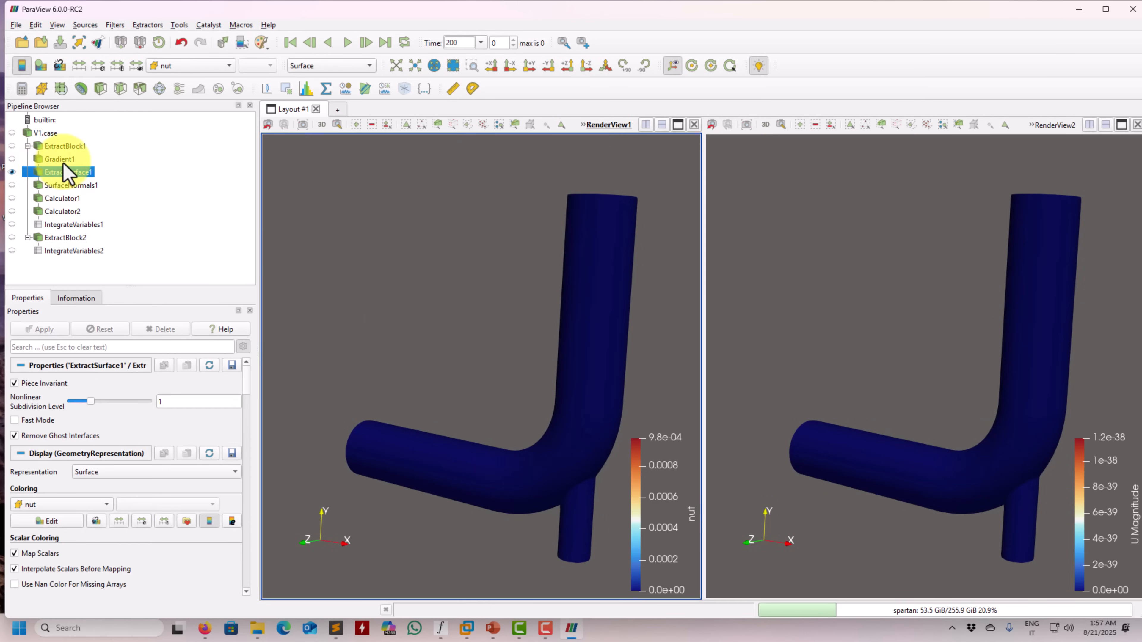
pyautogui.click(62, 147)
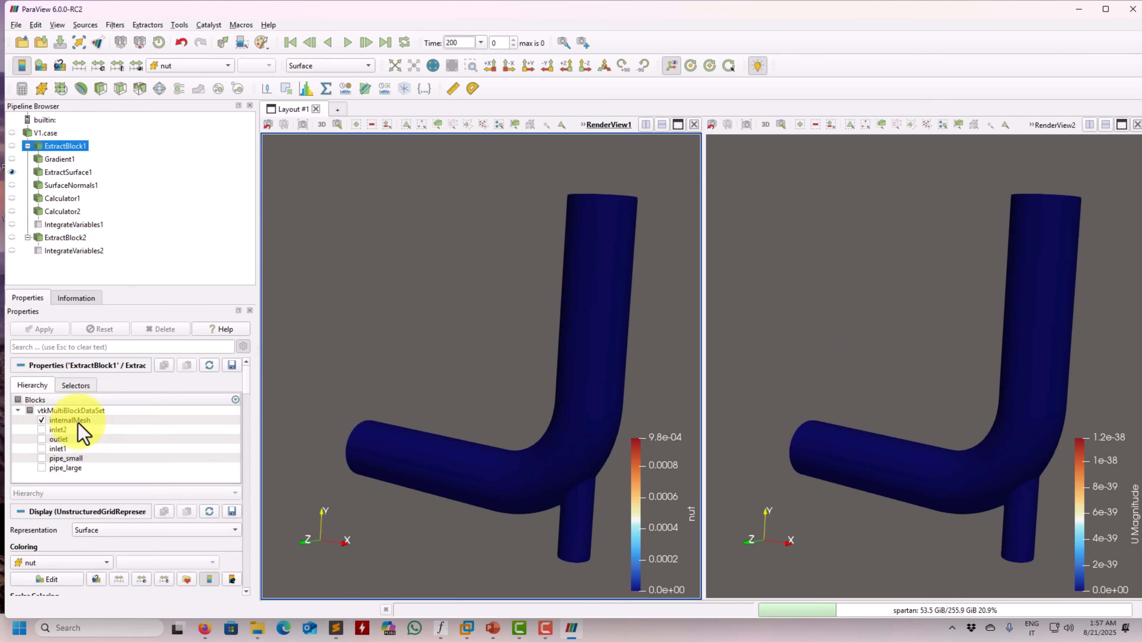
pyautogui.click(64, 172)
pyautogui.click(176, 66)
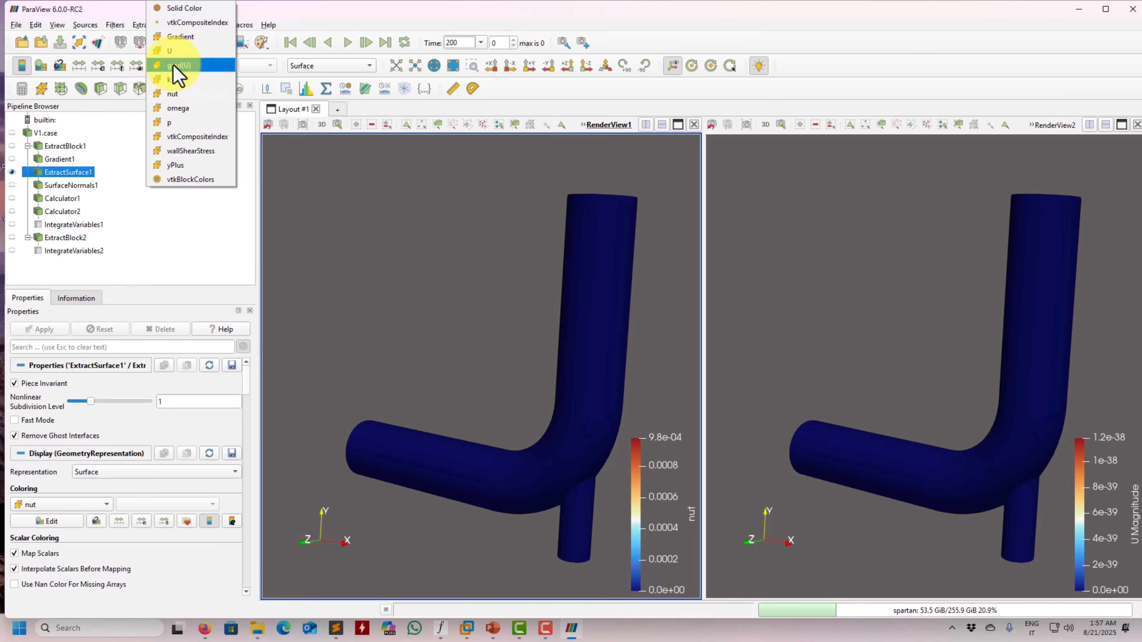
pyautogui.click(179, 55)
pyautogui.moveTo(390, 237); pyautogui.dragTo(416, 281)
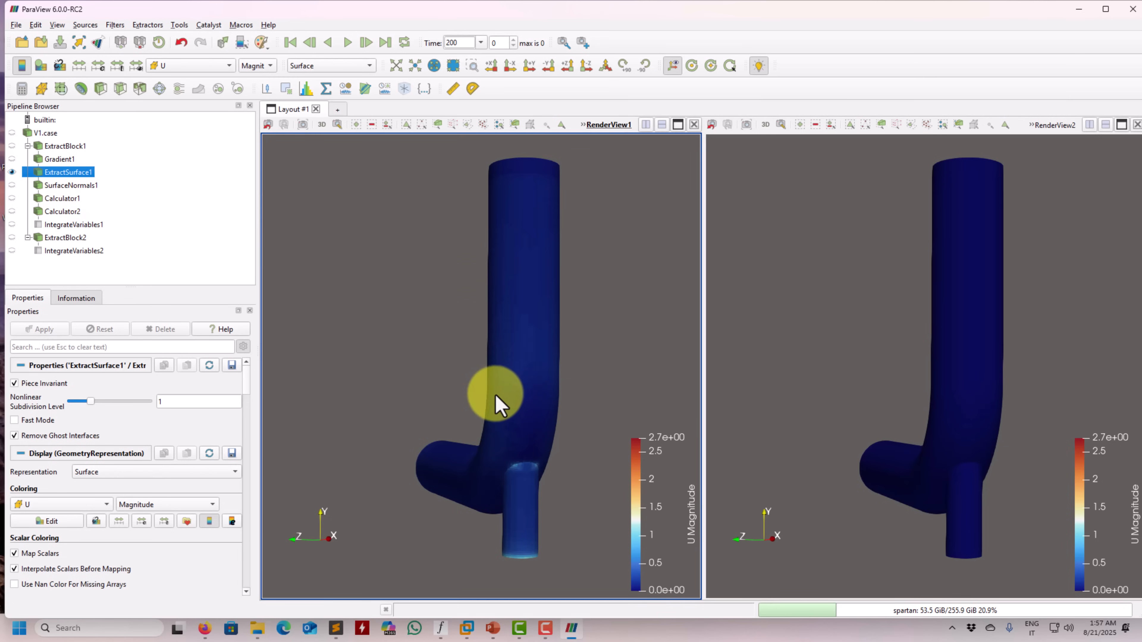
pyautogui.moveTo(491, 396); pyautogui.dragTo(559, 407)
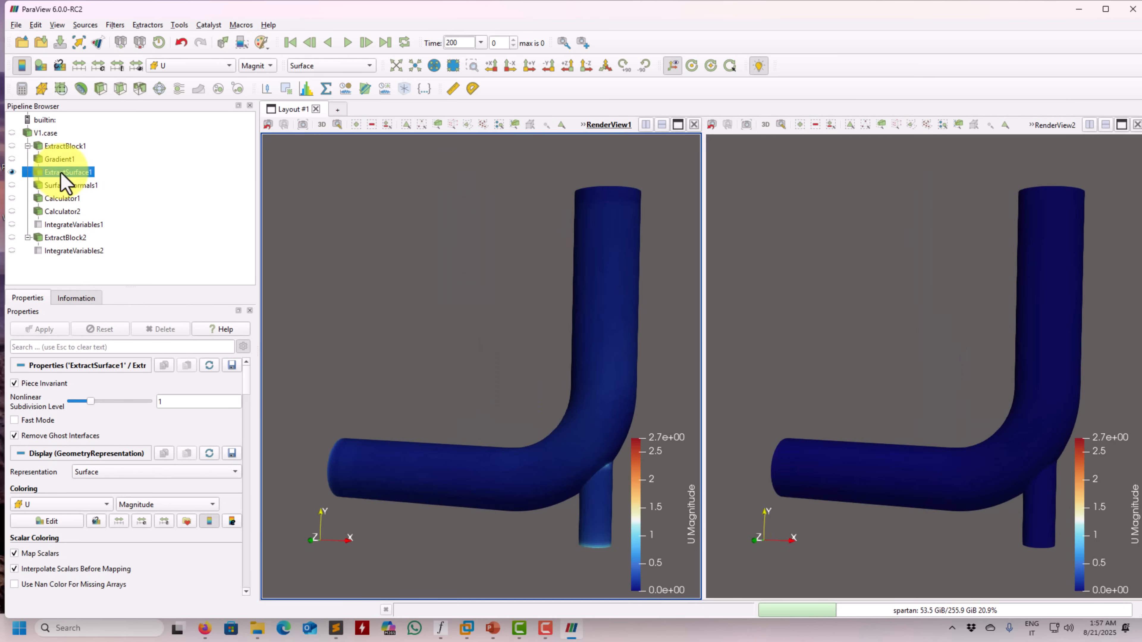
pyautogui.moveTo(340, 275); pyautogui.dragTo(412, 323)
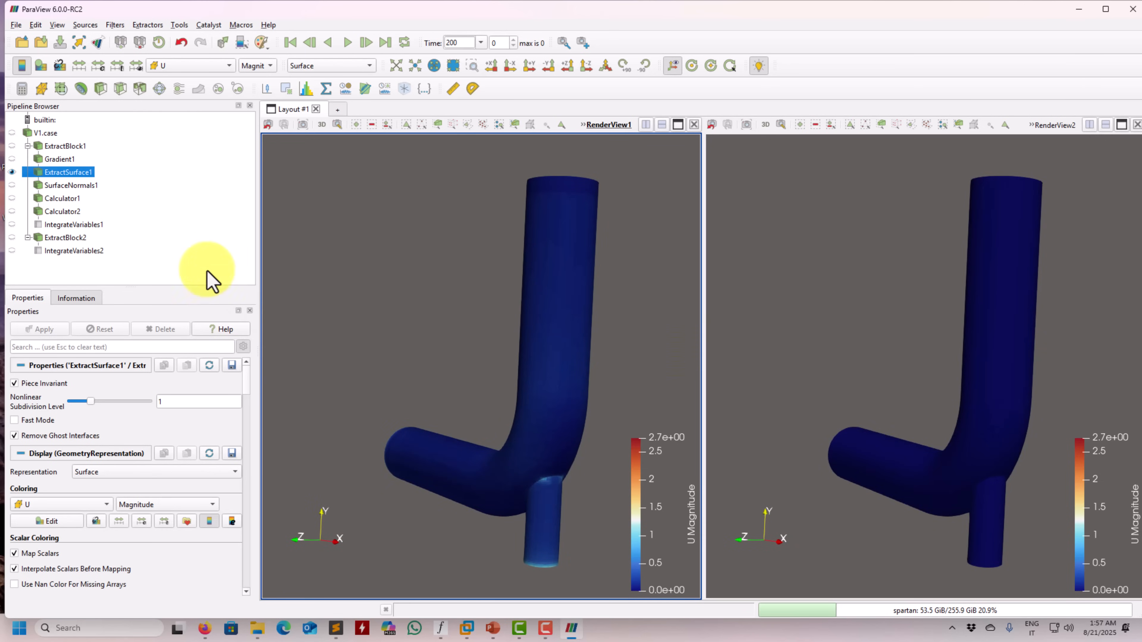
# Color ExtractSurface1 in RenderView1 by the pressure array p
pyautogui.click(210, 66)
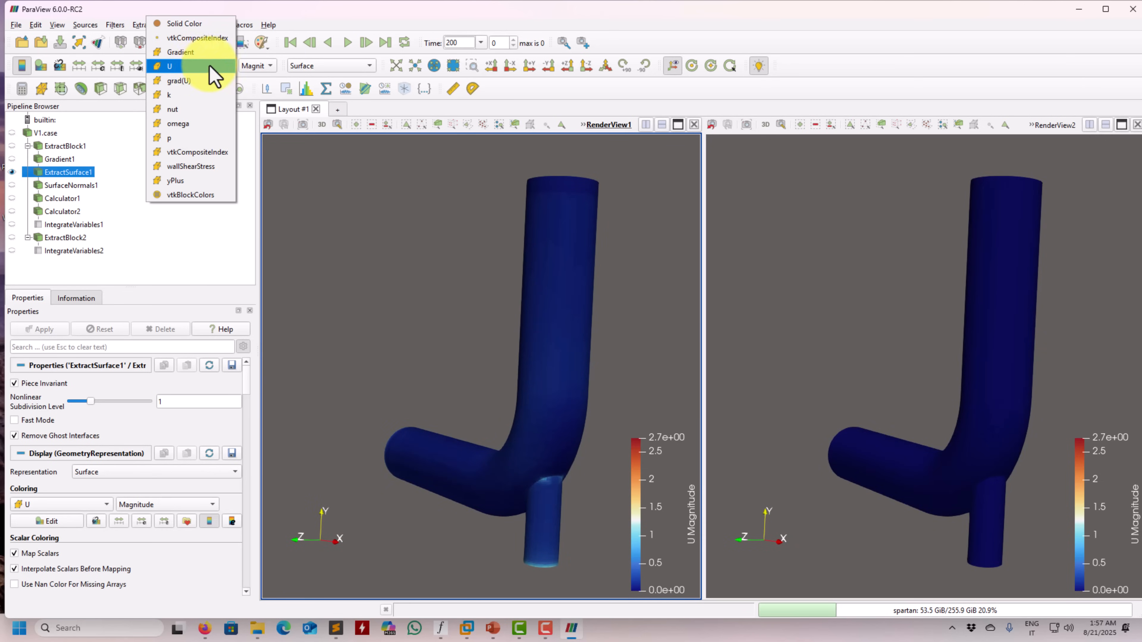
pyautogui.click(180, 138)
pyautogui.moveTo(443, 254); pyautogui.dragTo(580, 297)
# Color ExtractBlock2 in RenderView2 by the pressure array p and compare the two views from several angles
pyautogui.click(861, 324)
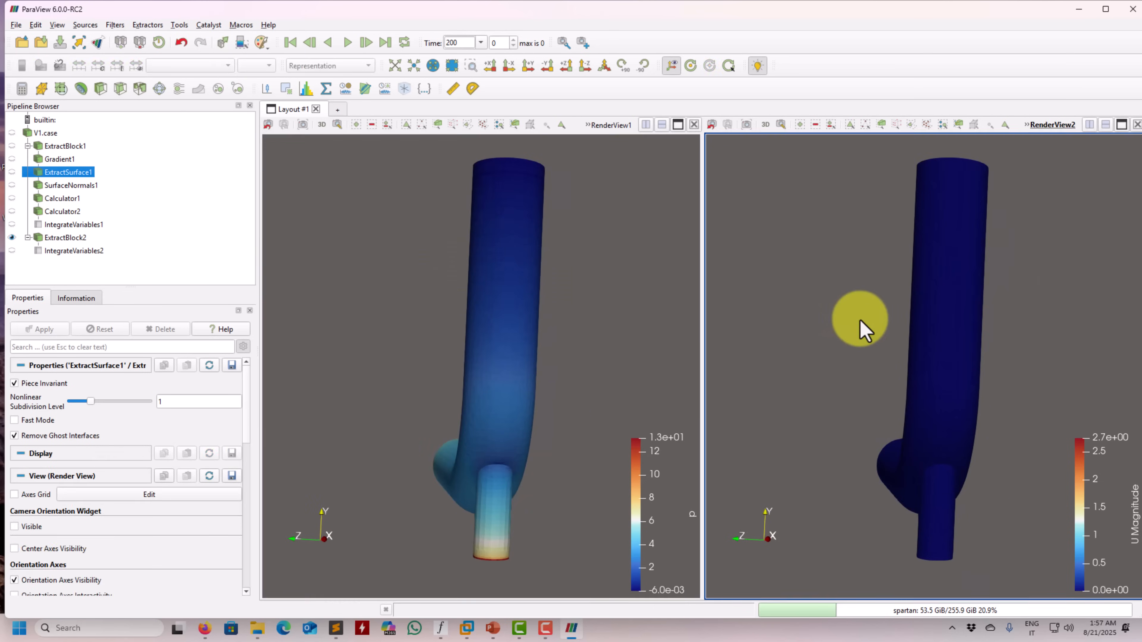
pyautogui.click(67, 237)
pyautogui.click(204, 70)
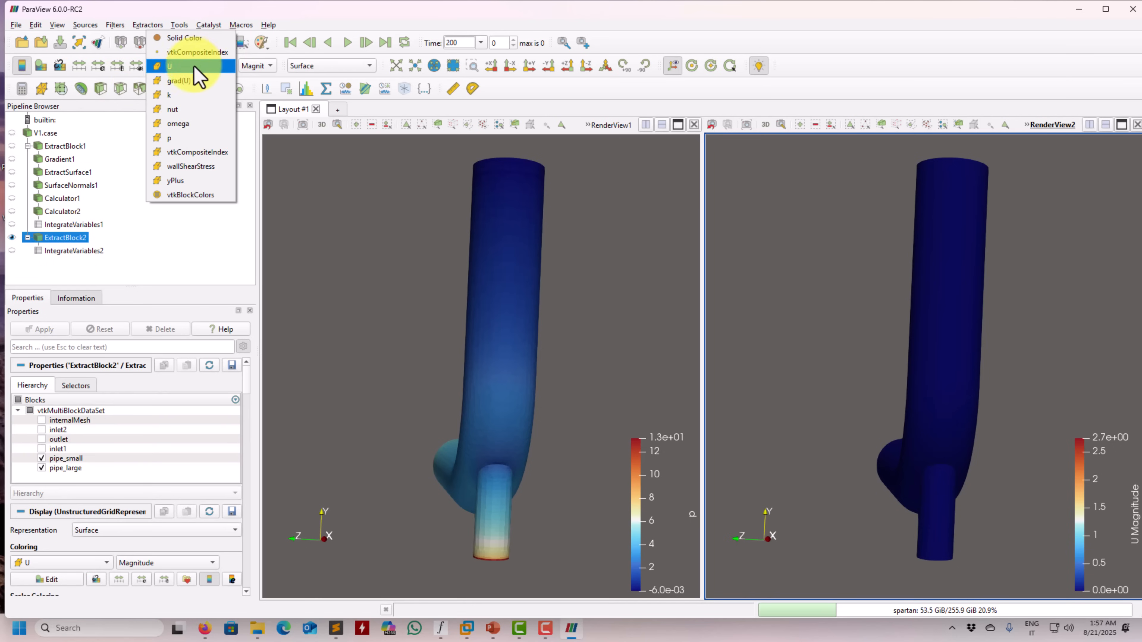
pyautogui.click(180, 137)
pyautogui.moveTo(436, 256); pyautogui.dragTo(436, 250)
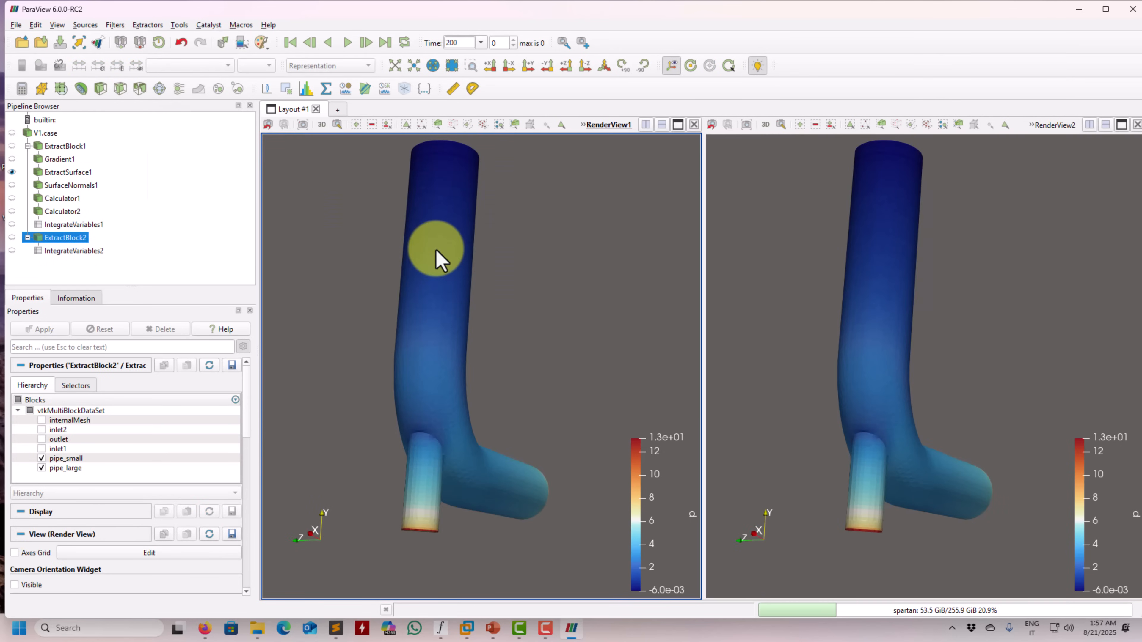
pyautogui.moveTo(690, 281); pyautogui.dragTo(566, 286)
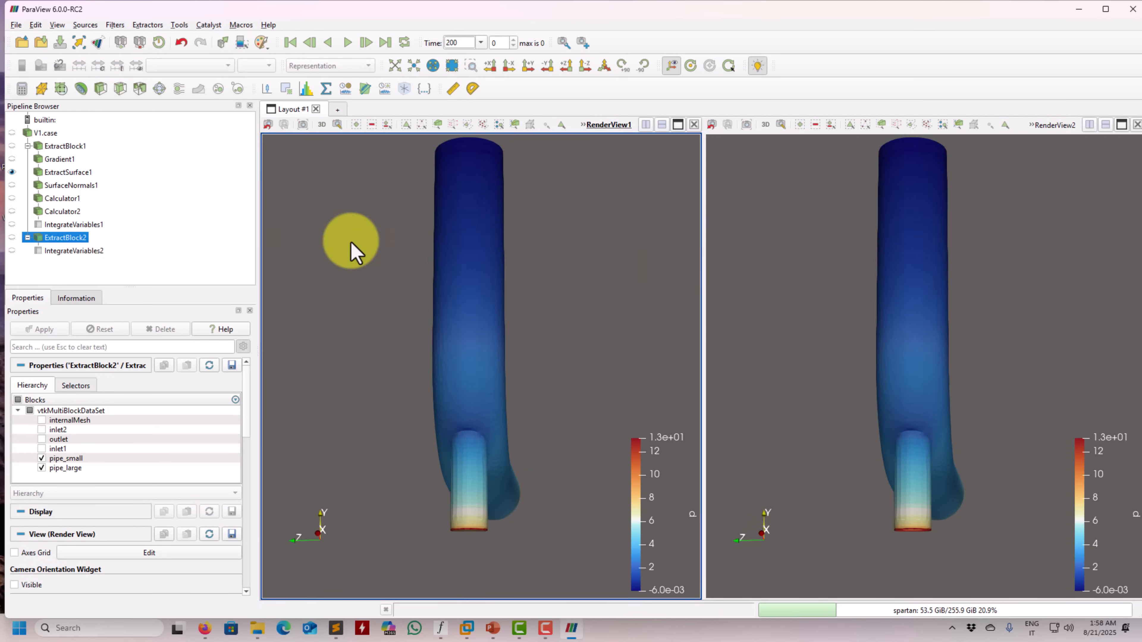
pyautogui.moveTo(828, 344); pyautogui.dragTo(828, 342)
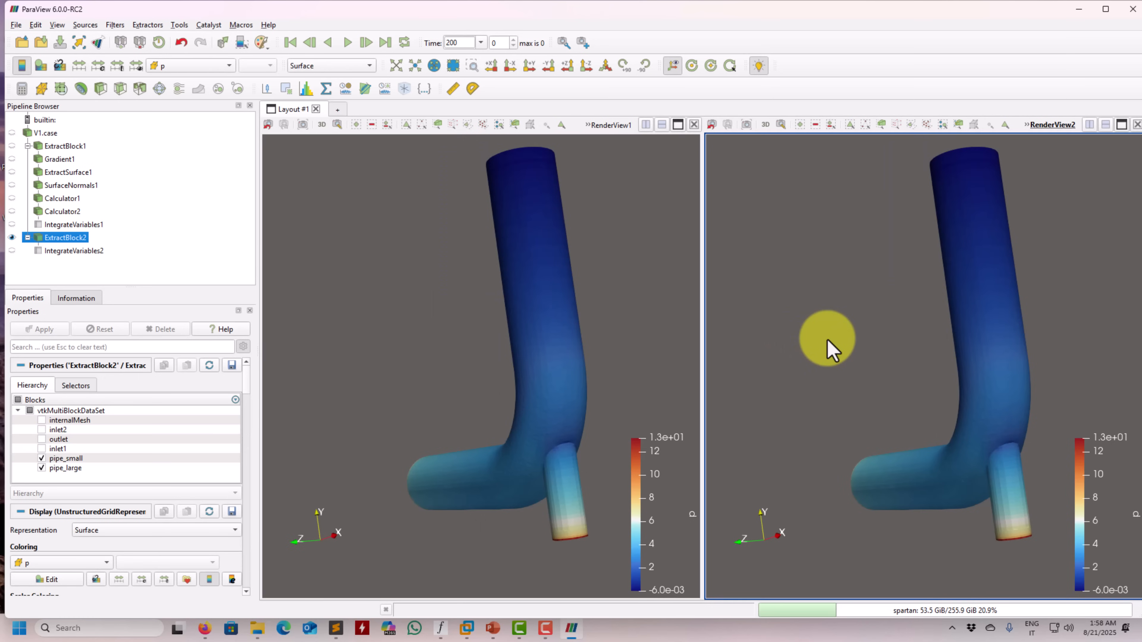
pyautogui.click(59, 173)
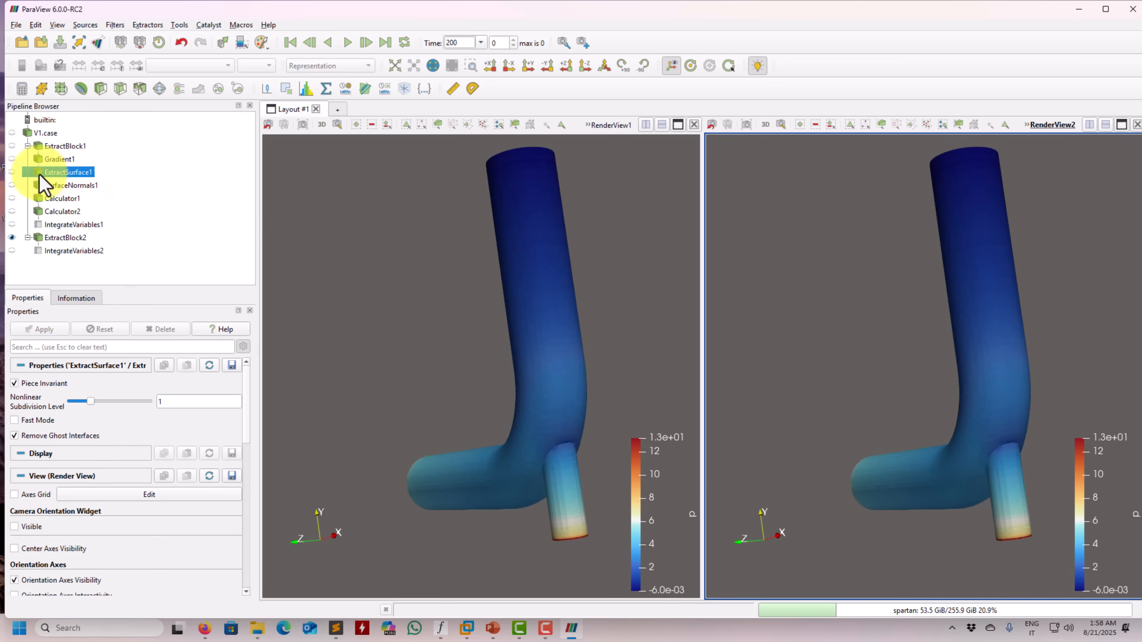
pyautogui.click(13, 185)
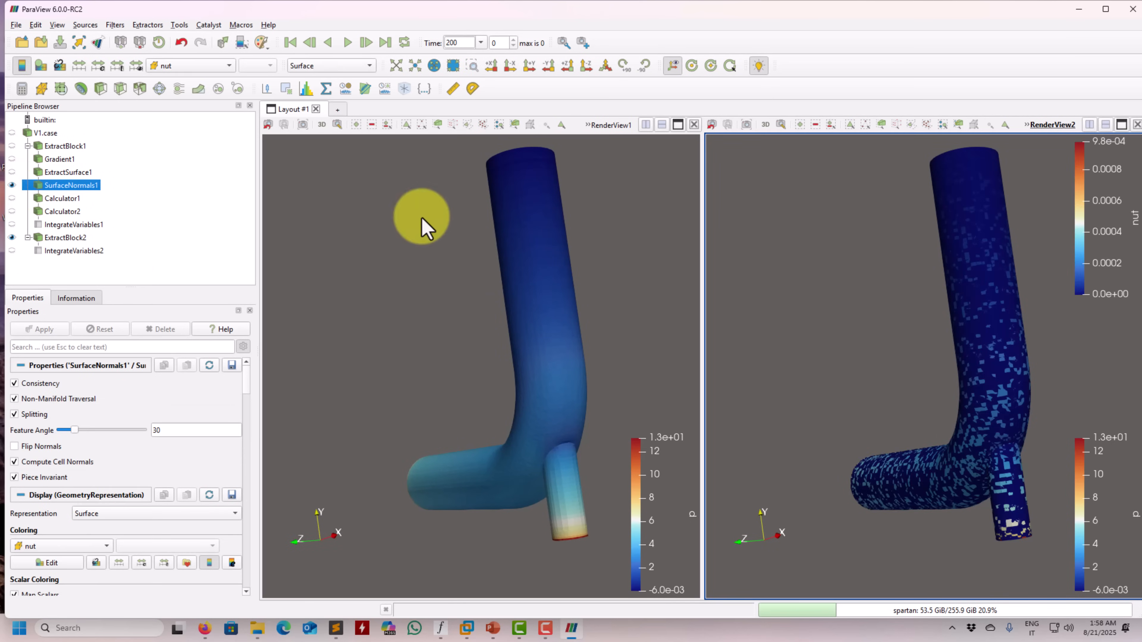
pyautogui.click(12, 237)
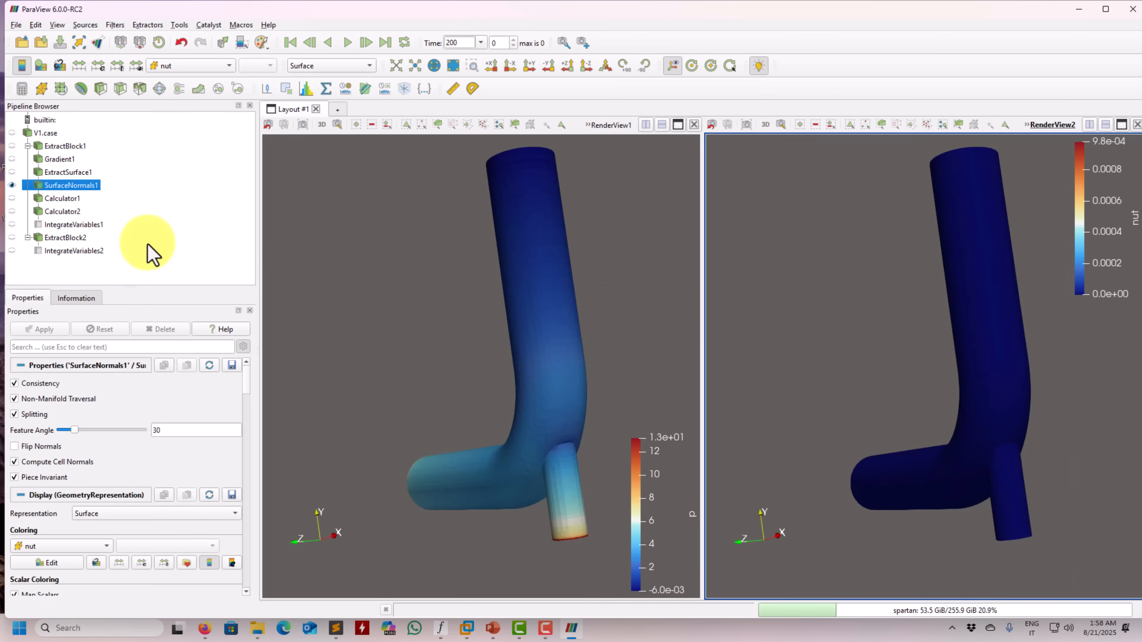
pyautogui.click(11, 237)
pyautogui.click(13, 185)
# Show Calculator1 in RenderView1 in place of ExtractSurface1
pyautogui.click(283, 290)
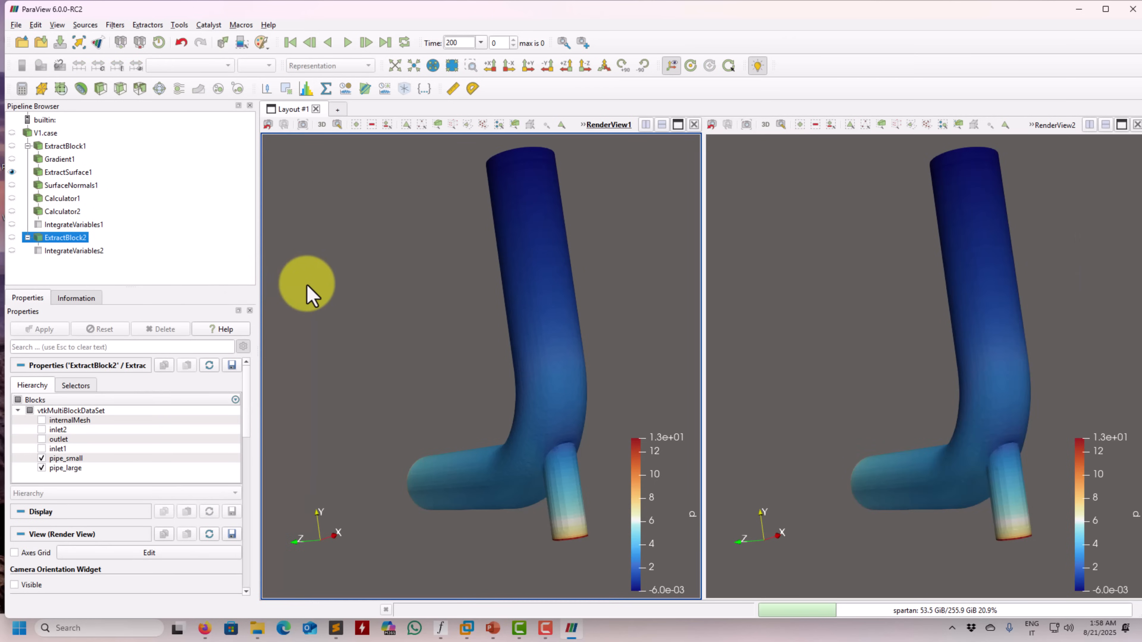
pyautogui.click(16, 184)
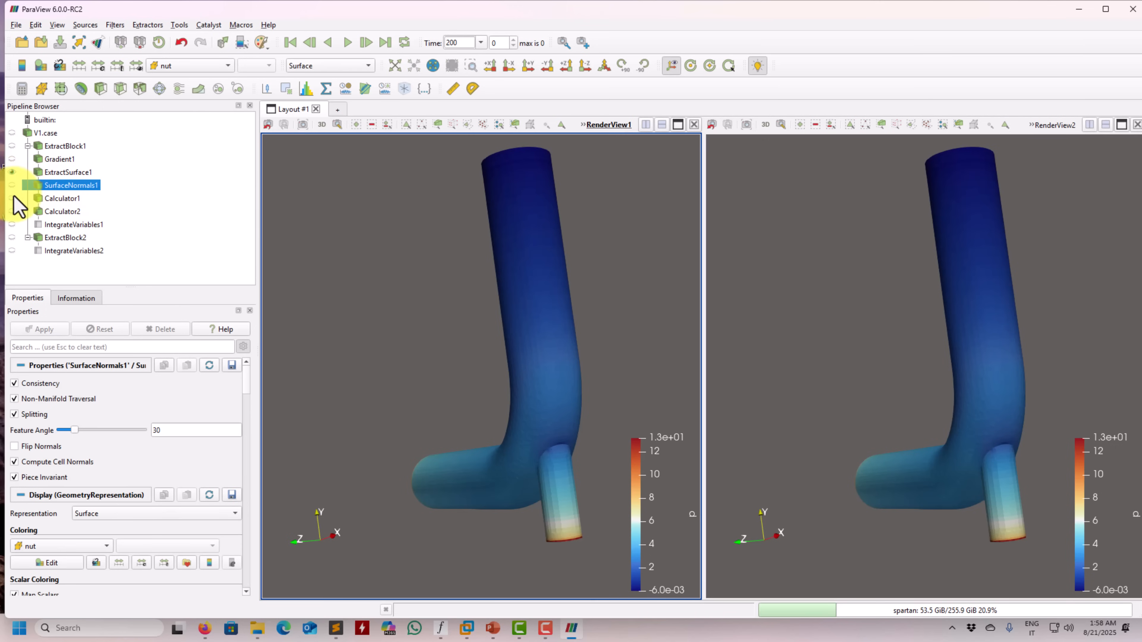
pyautogui.click(15, 197)
pyautogui.click(15, 182)
pyautogui.click(14, 172)
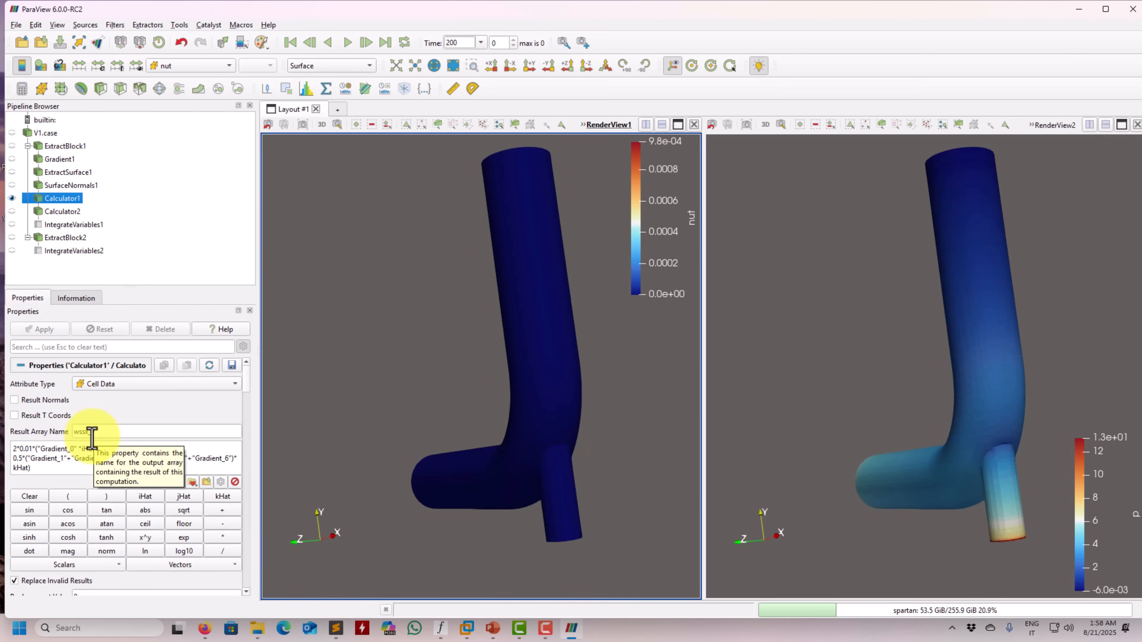
# Review Calculator1's result array name and expression, and show Calculator2 in RenderView1 in its place
pyautogui.doubleClick(121, 432)
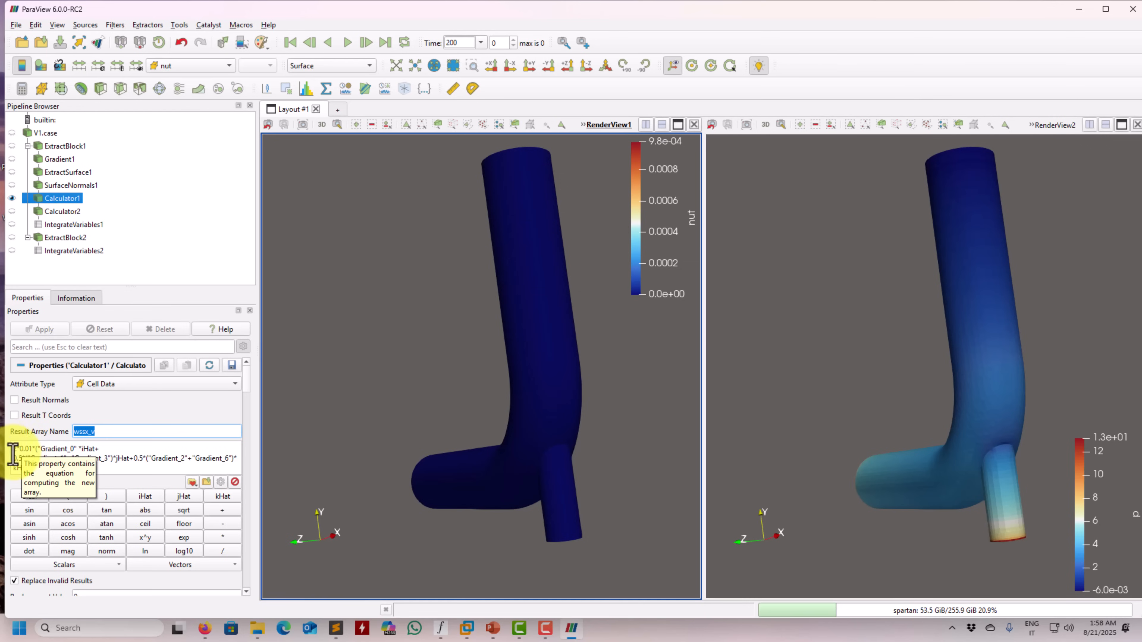
pyautogui.click(53, 467)
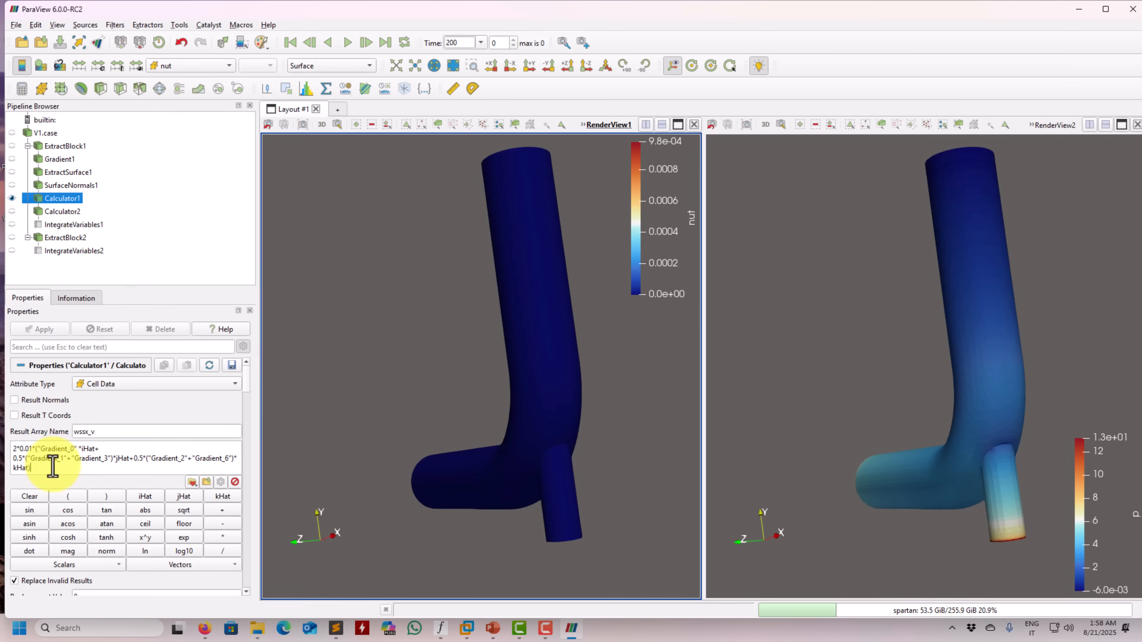
pyautogui.click(64, 211)
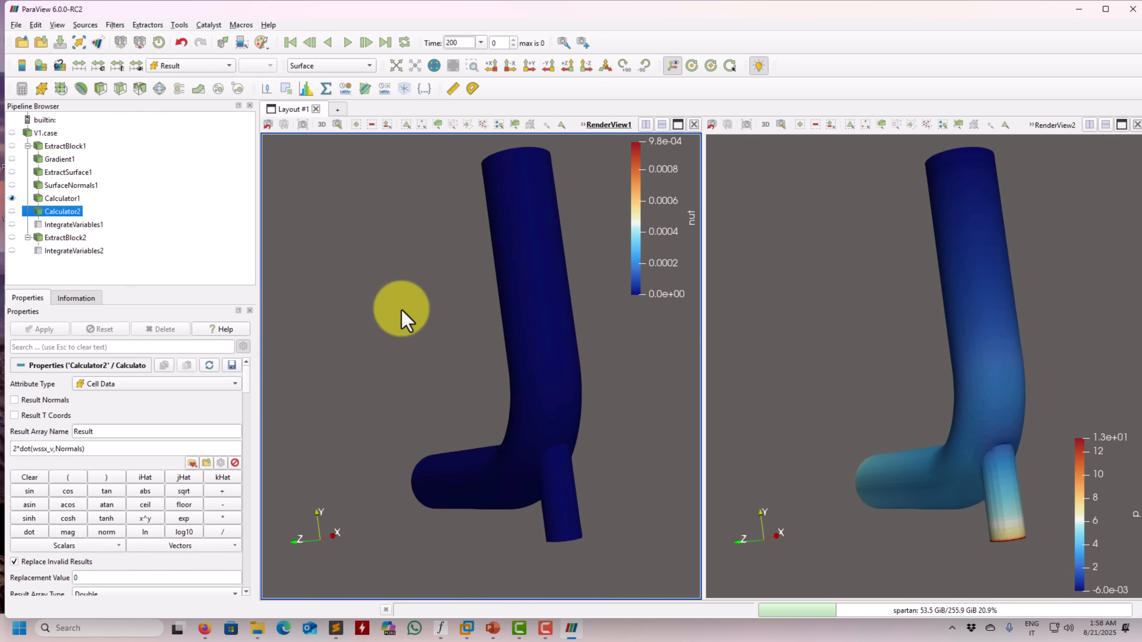
pyautogui.click(12, 212)
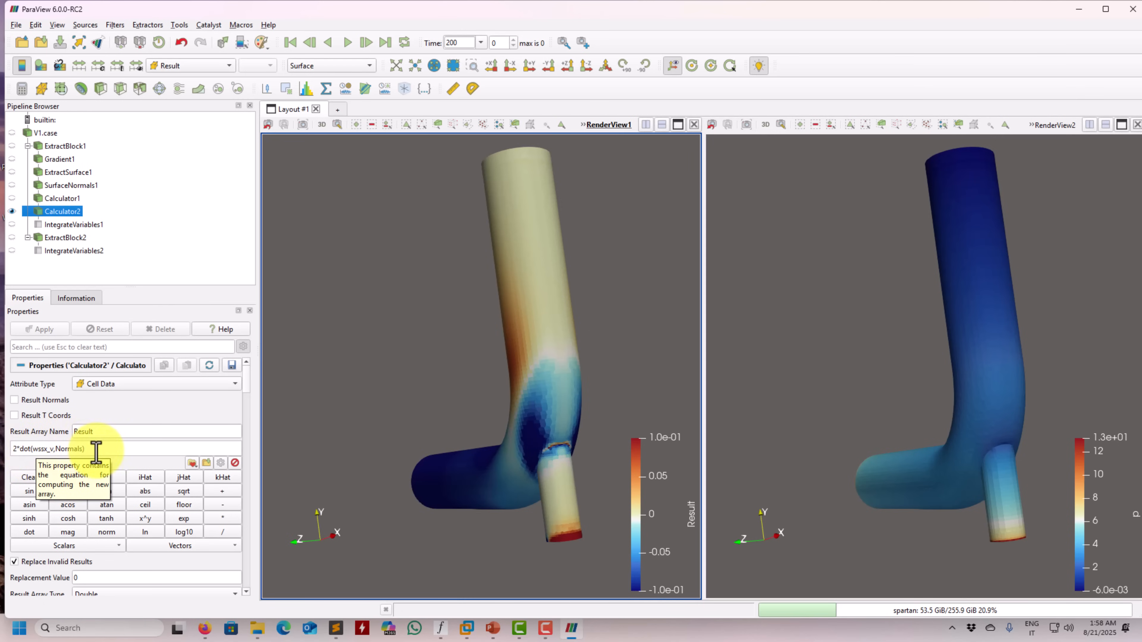
# Switch to PowerPoint to review the strain rate tensor slide in forces_moments.pptx, and return to ParaView
pyautogui.click(492, 629)
pyautogui.click(102, 476)
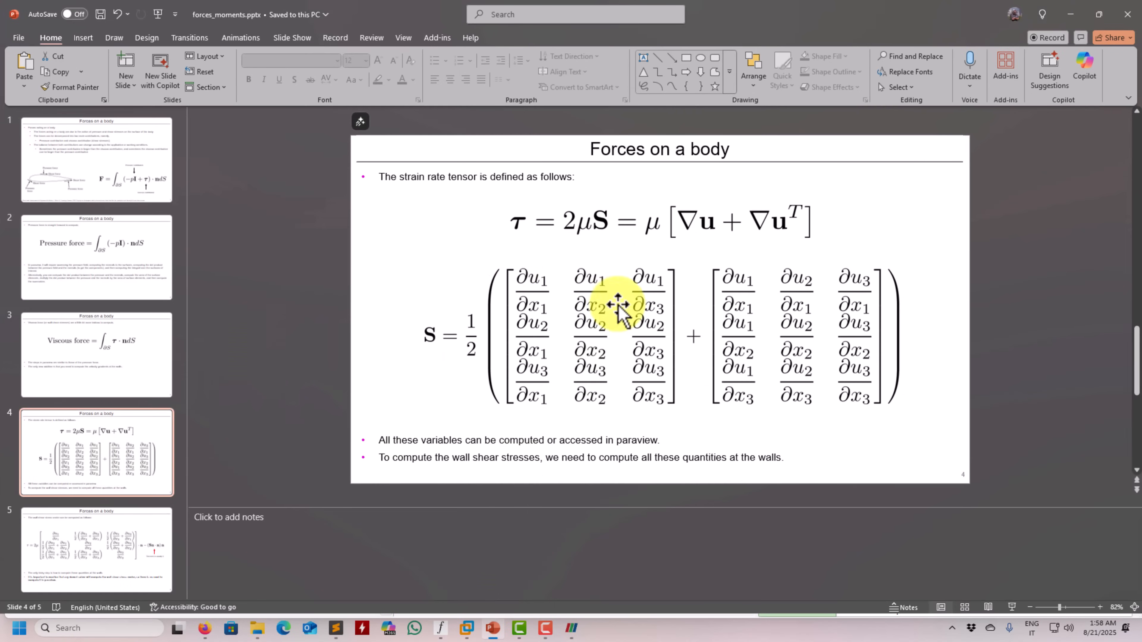
pyautogui.click(1069, 14)
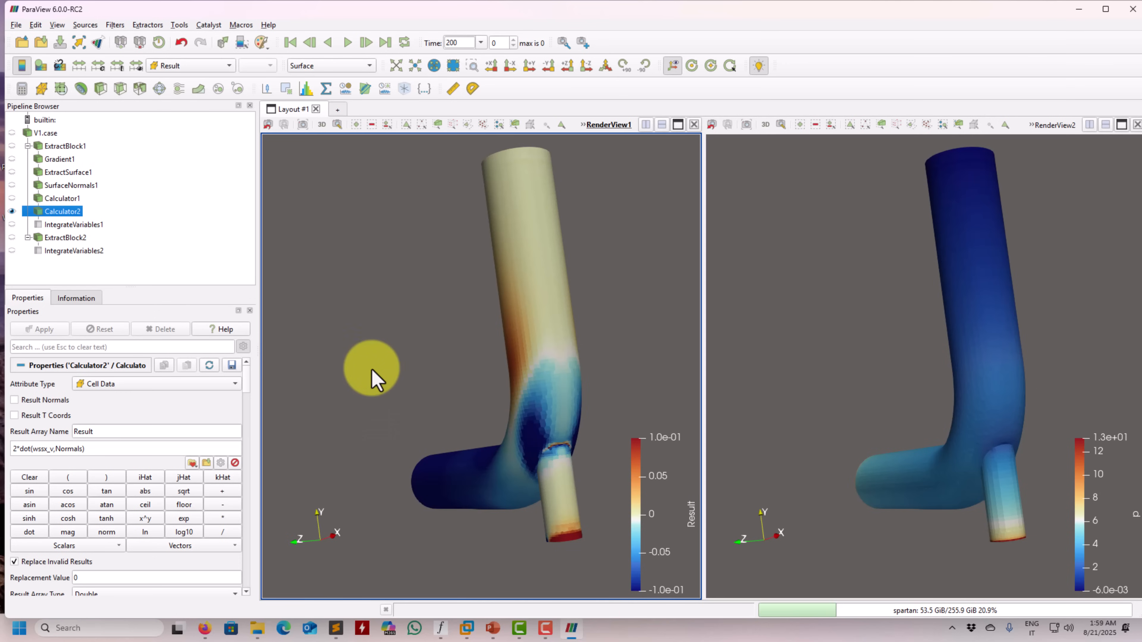
# Split RenderView1 into upper and lower views and show IntegrateVariables1's cell data in a spreadsheet in the lower one
pyautogui.click(661, 124)
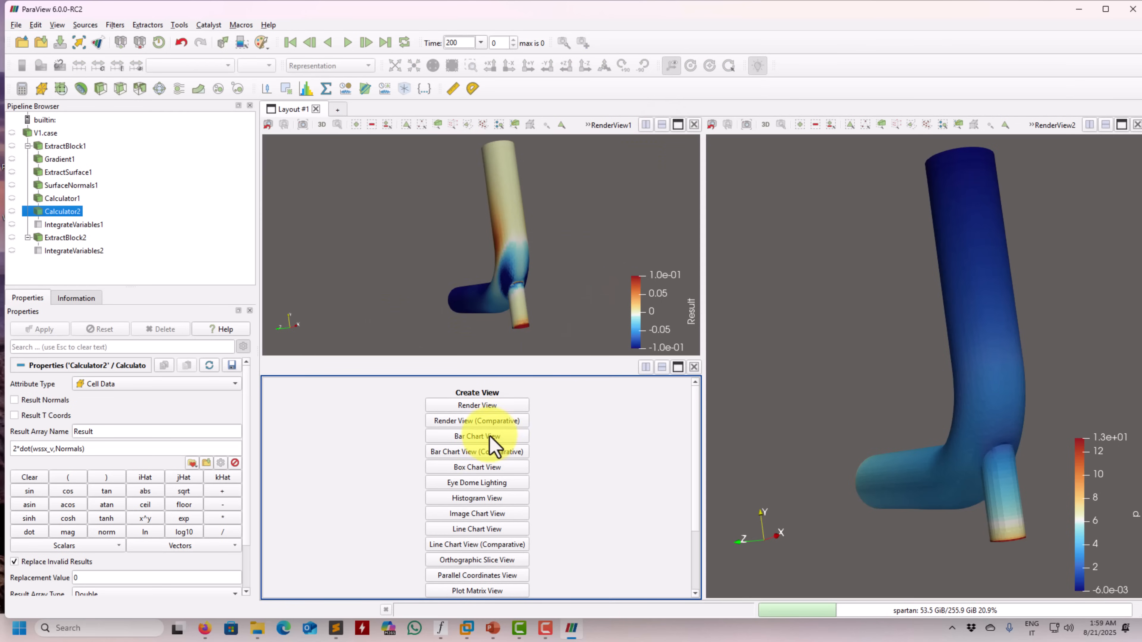
pyautogui.scroll(-3, 494, 443)
pyautogui.click(12, 224)
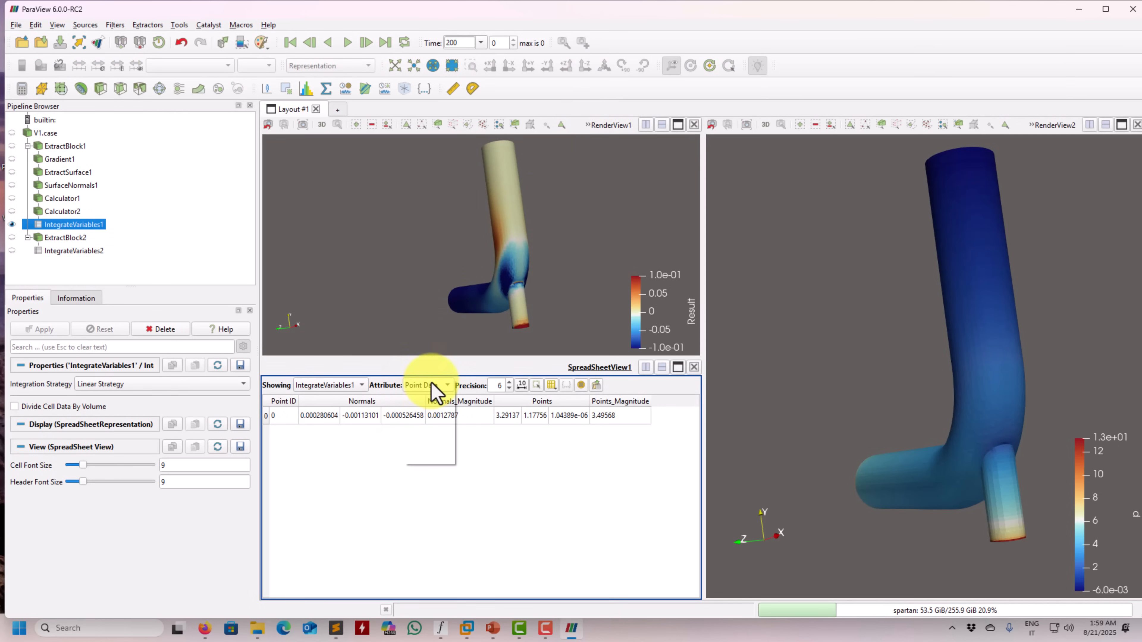
pyautogui.click(412, 399)
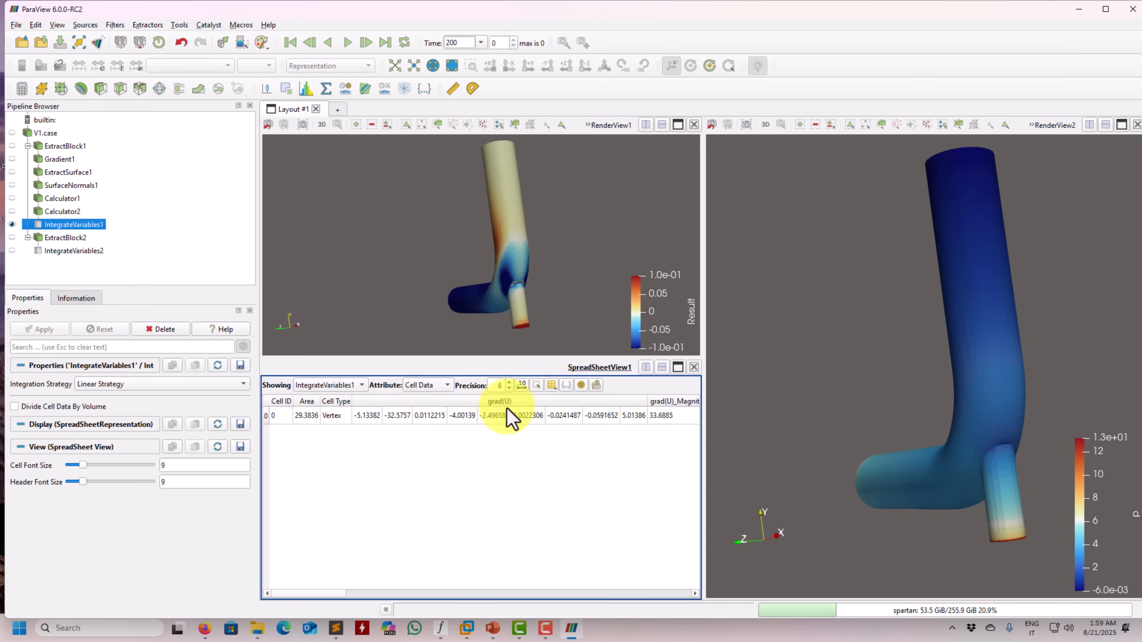
# Limit the IntegrateVariables1 spreadsheet to the Result column only
pyautogui.click(566, 385)
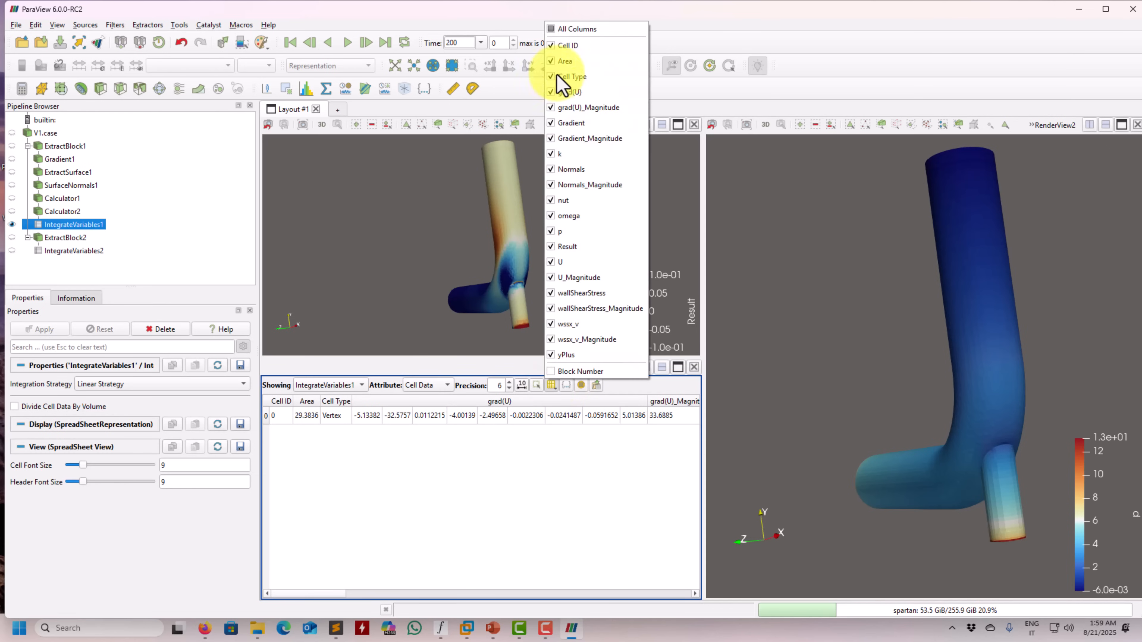
pyautogui.click(555, 29)
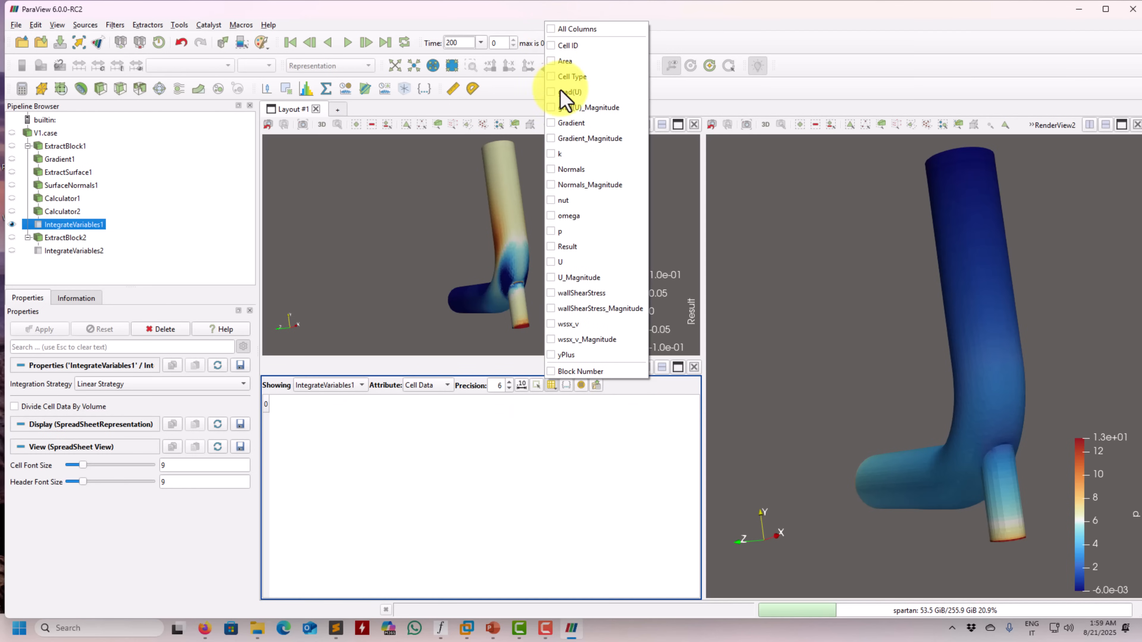
pyautogui.click(557, 247)
pyautogui.click(453, 474)
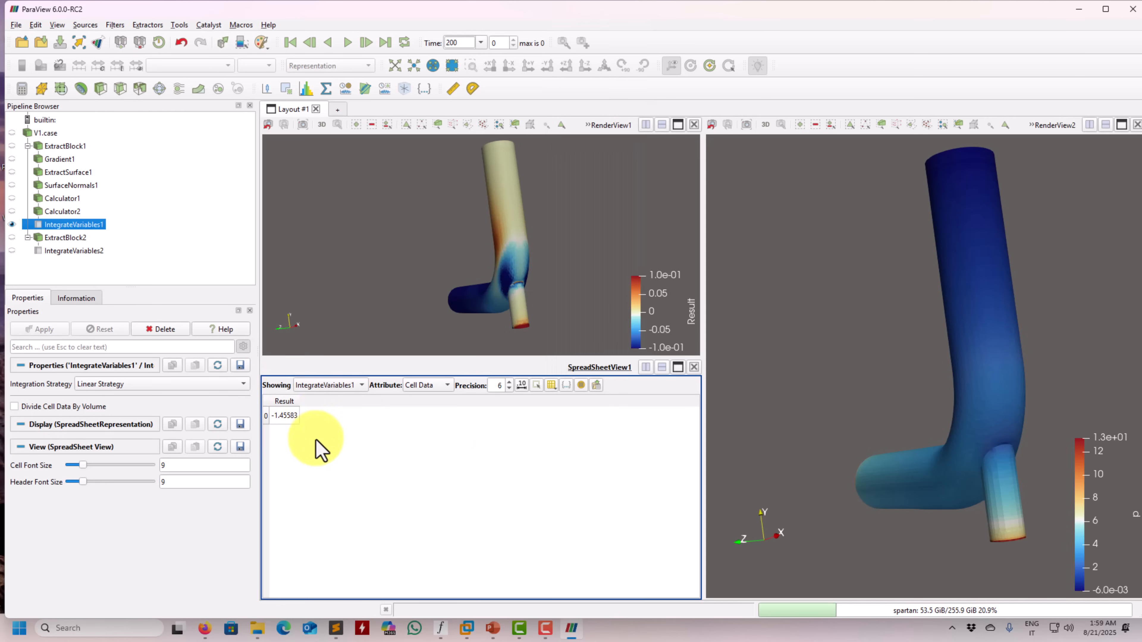
# Switch to forces.txt in Sublime Text and compare OpenFOAM's x viscous force with the integrated Result, keeping both visible side by side
pyautogui.click(345, 626)
pyautogui.scroll(-2, 344, 517)
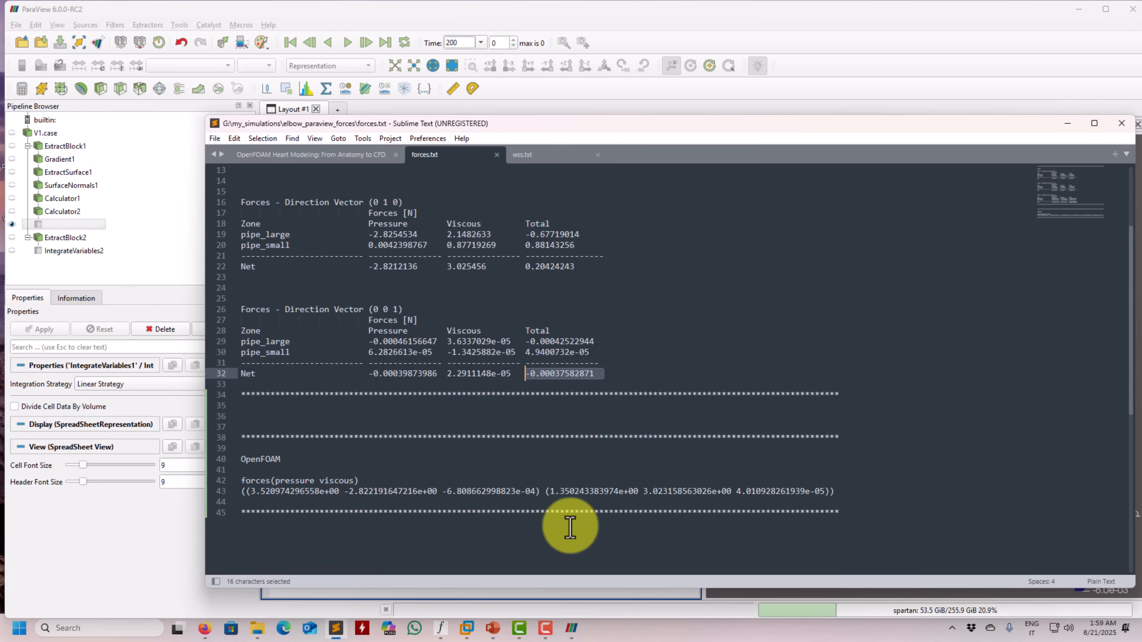
pyautogui.moveTo(545, 491); pyautogui.dragTo(647, 491)
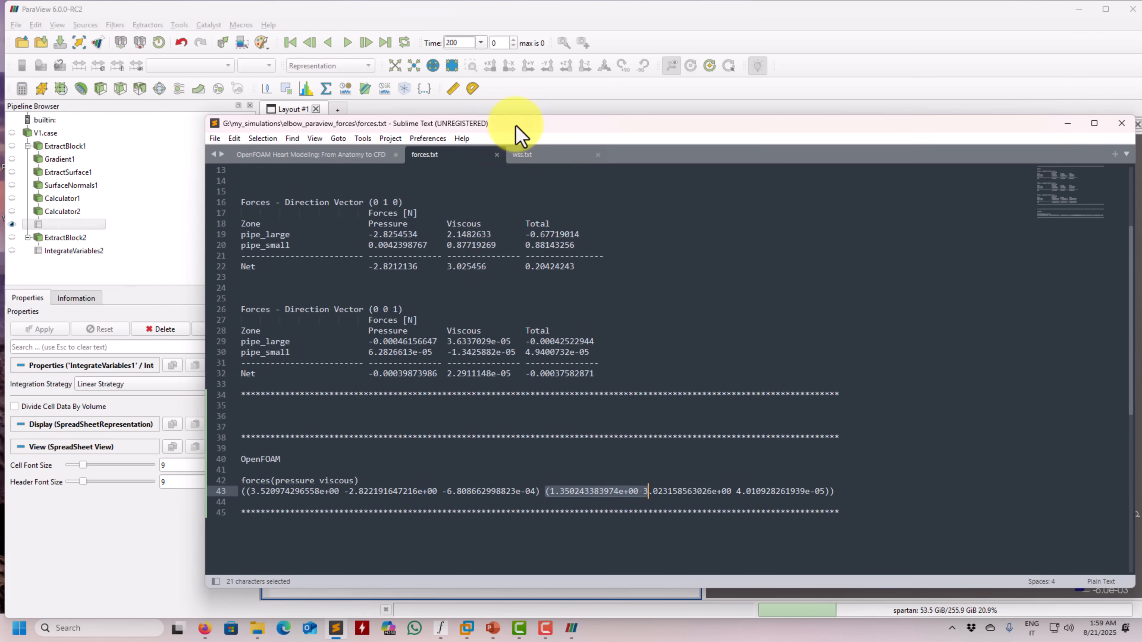
pyautogui.moveTo(517, 135); pyautogui.dragTo(799, 132)
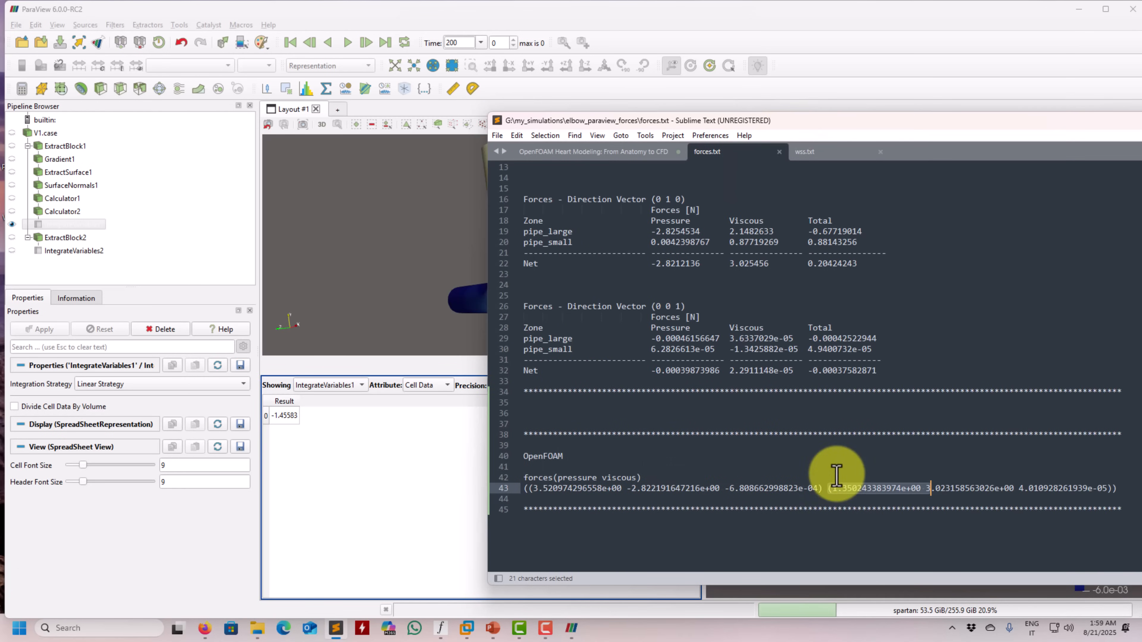
pyautogui.moveTo(772, 112); pyautogui.dragTo(749, 149)
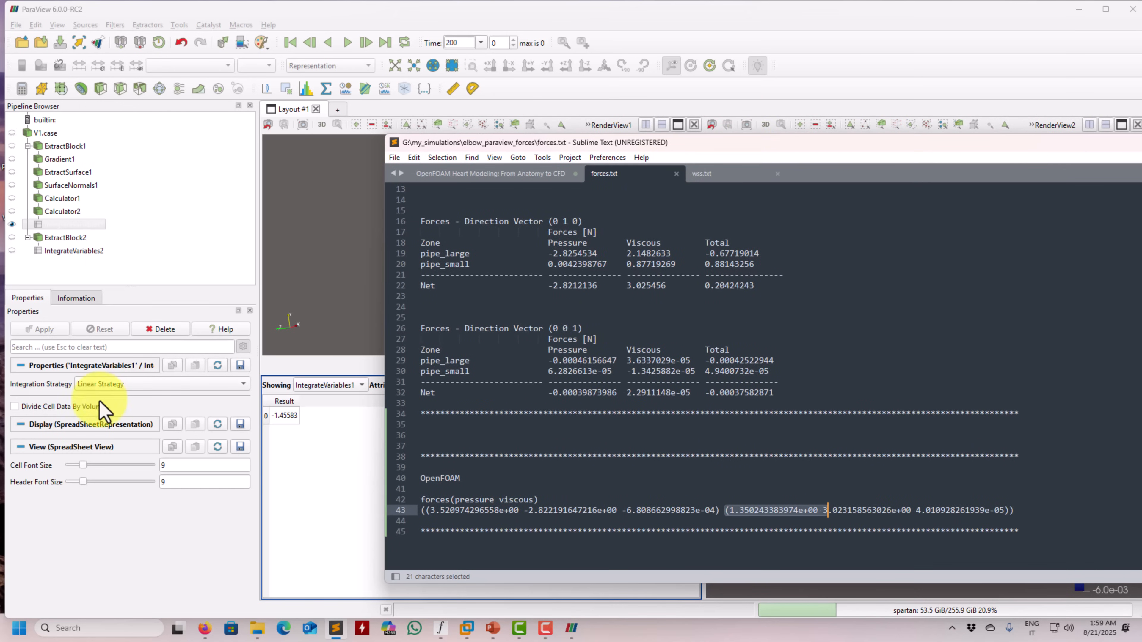
# Return to ParaView and review the settings of Calculator2, SurfaceNormals1 and Calculator1 behind the integrated Result
pyautogui.click(62, 212)
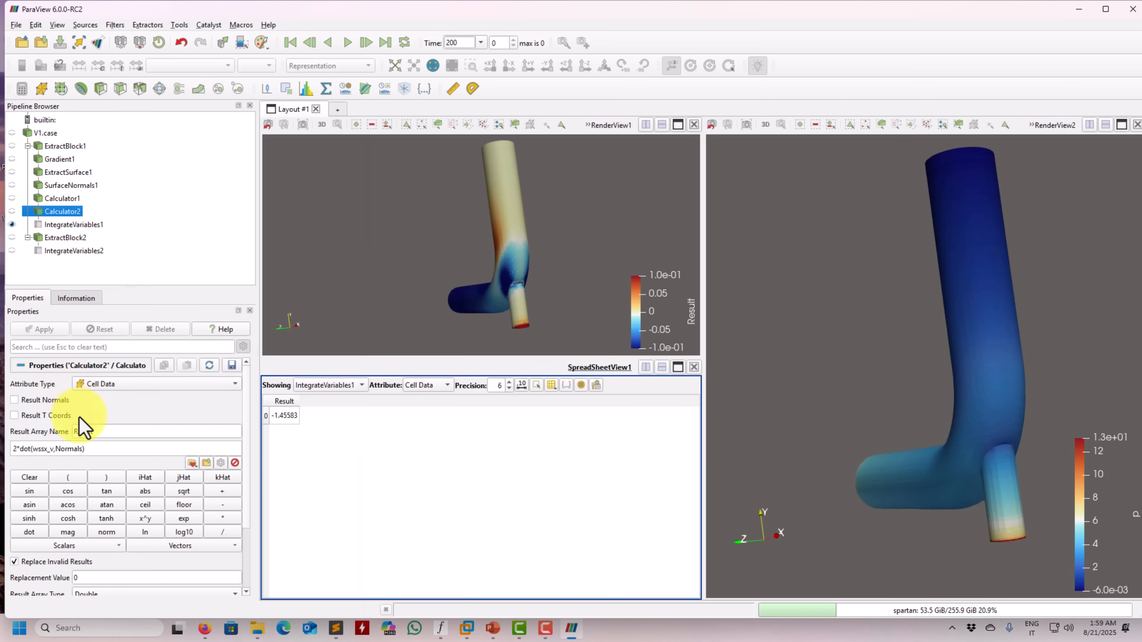
pyautogui.click(67, 198)
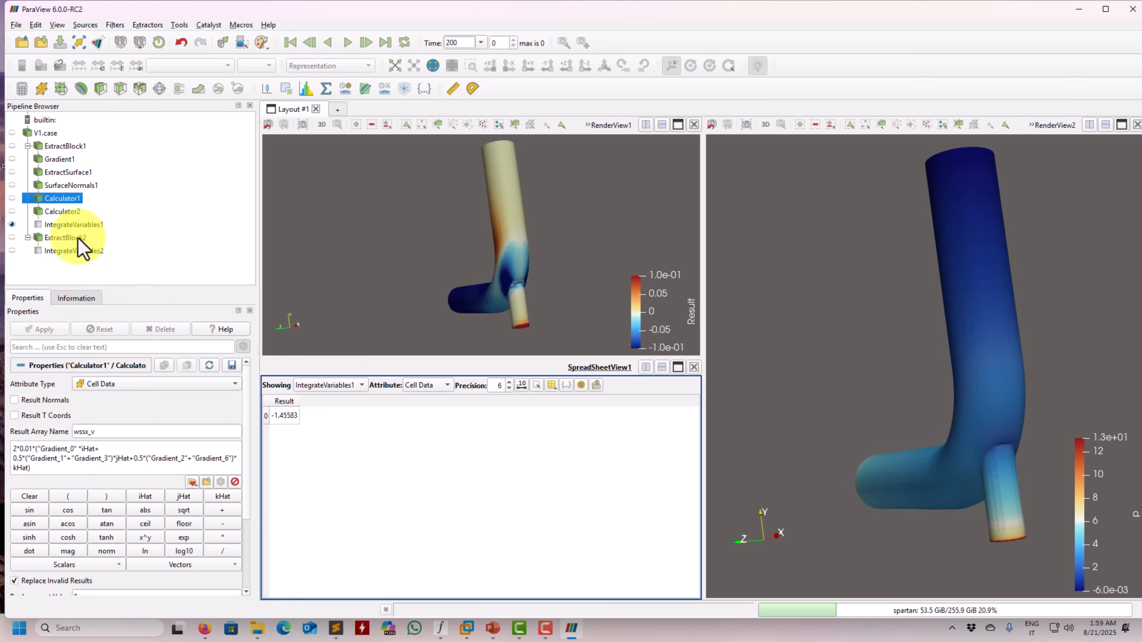
pyautogui.click(72, 225)
pyautogui.click(90, 187)
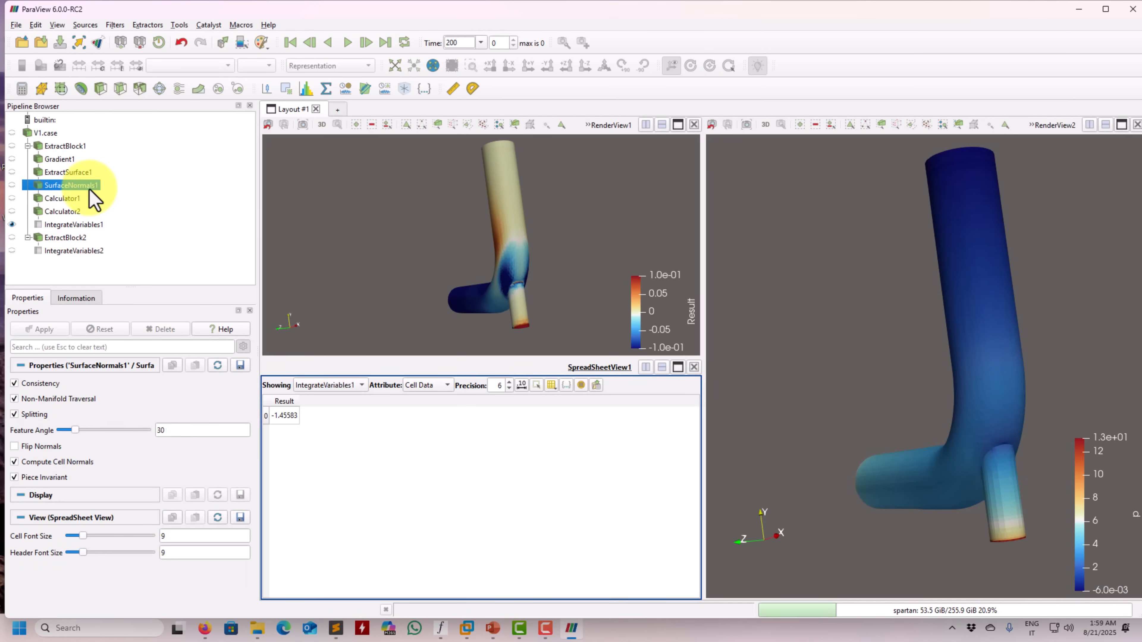
pyautogui.click(82, 198)
pyautogui.click(74, 212)
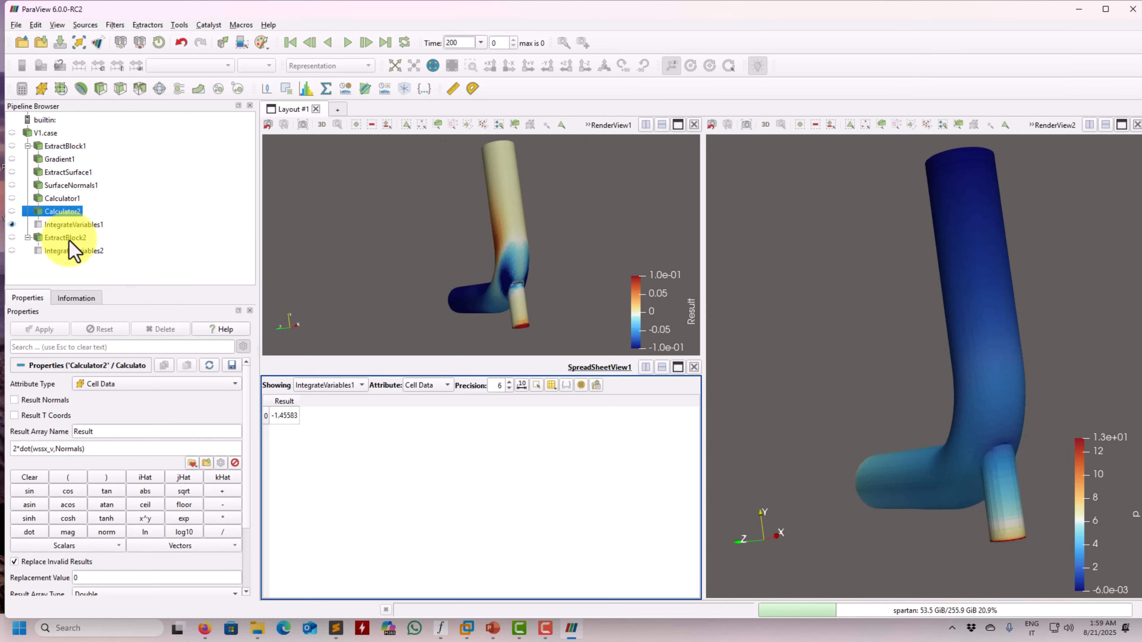
pyautogui.click(72, 200)
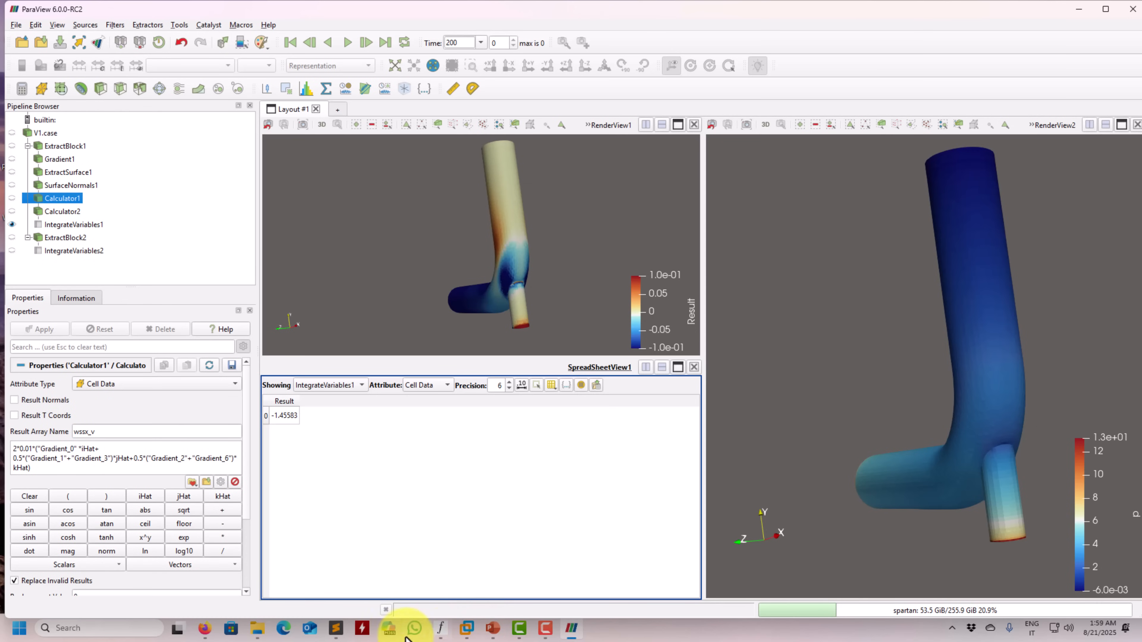
# Switch to Sublime Text and copy the wssy_v expression from wss.txt
pyautogui.click(337, 634)
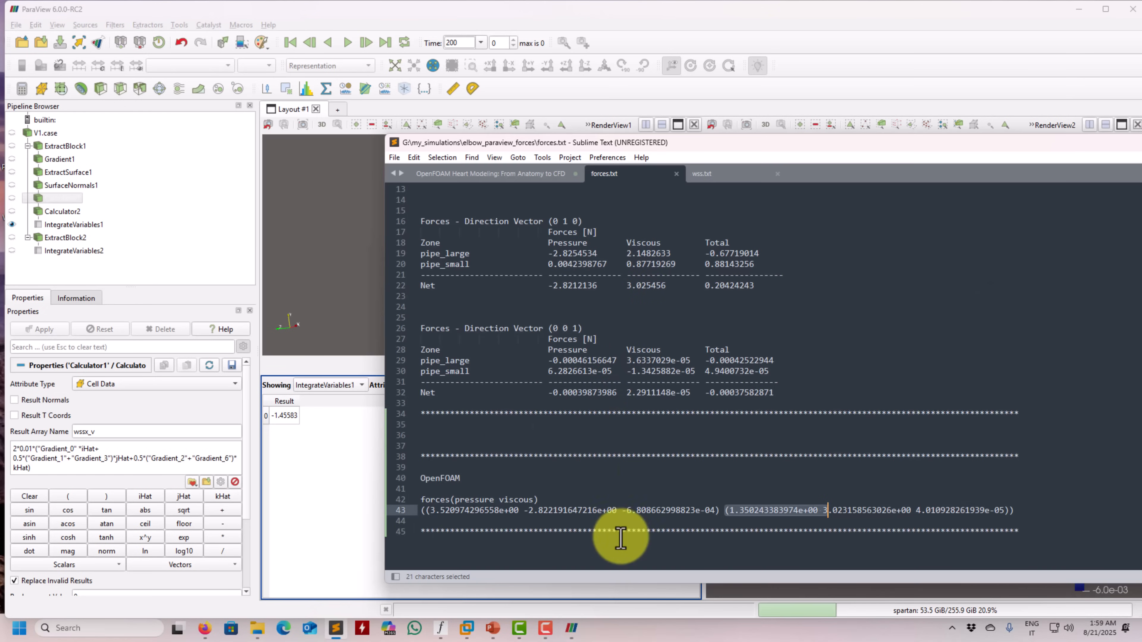
pyautogui.click(715, 176)
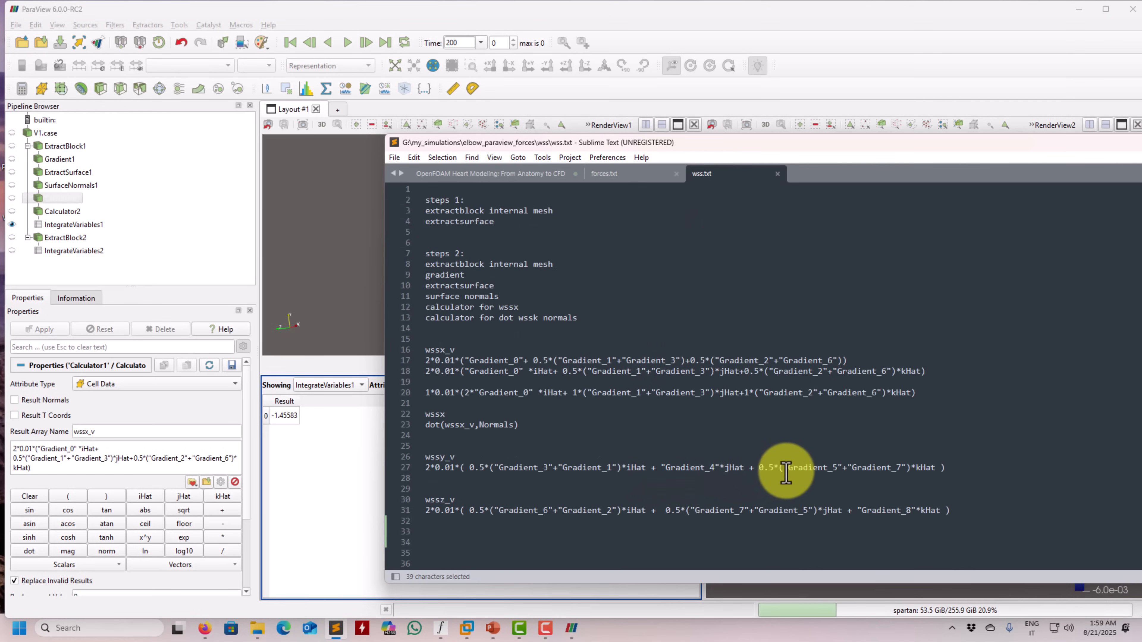
pyautogui.moveTo(940, 468); pyautogui.dragTo(407, 469)
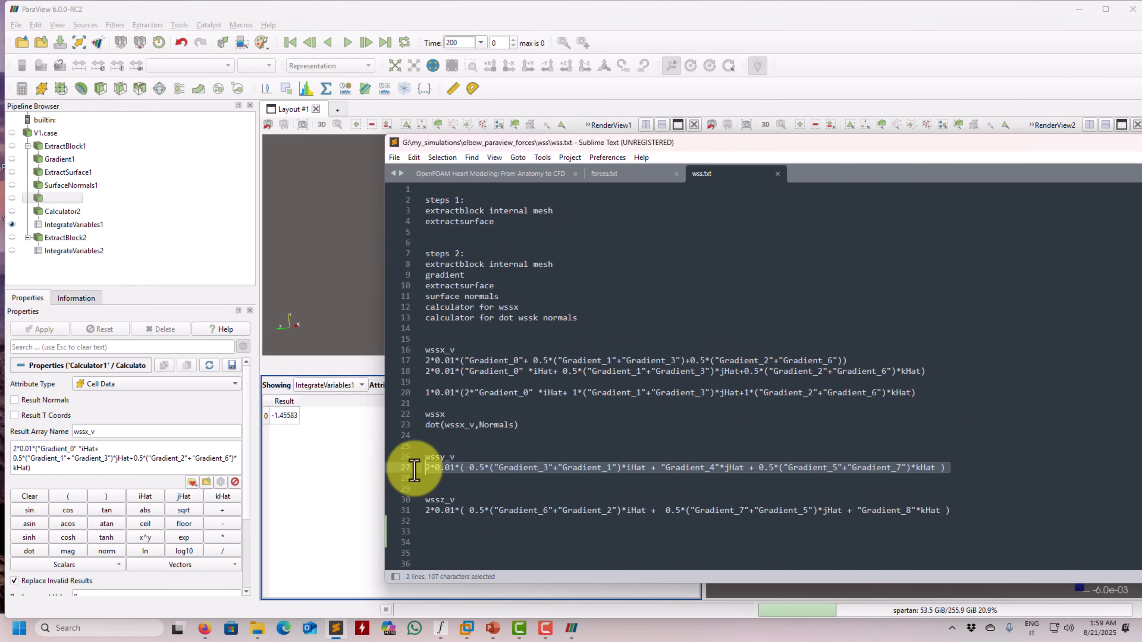
pyautogui.hotkey('ctrl', 'c')
# Return to ParaView, replace Calculator1's expression with the copied wssy_v formula and apply the change
pyautogui.click(71, 468)
pyautogui.moveTo(69, 470); pyautogui.dragTo(14, 448)
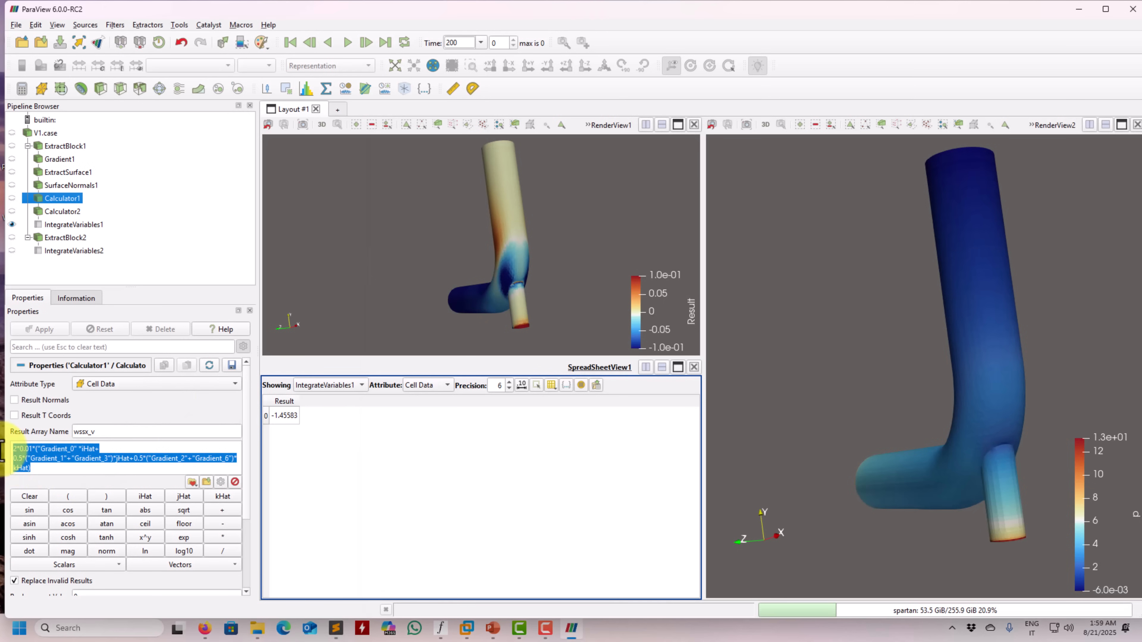
pyautogui.hotkey('ctrl', 'v')
pyautogui.click(44, 329)
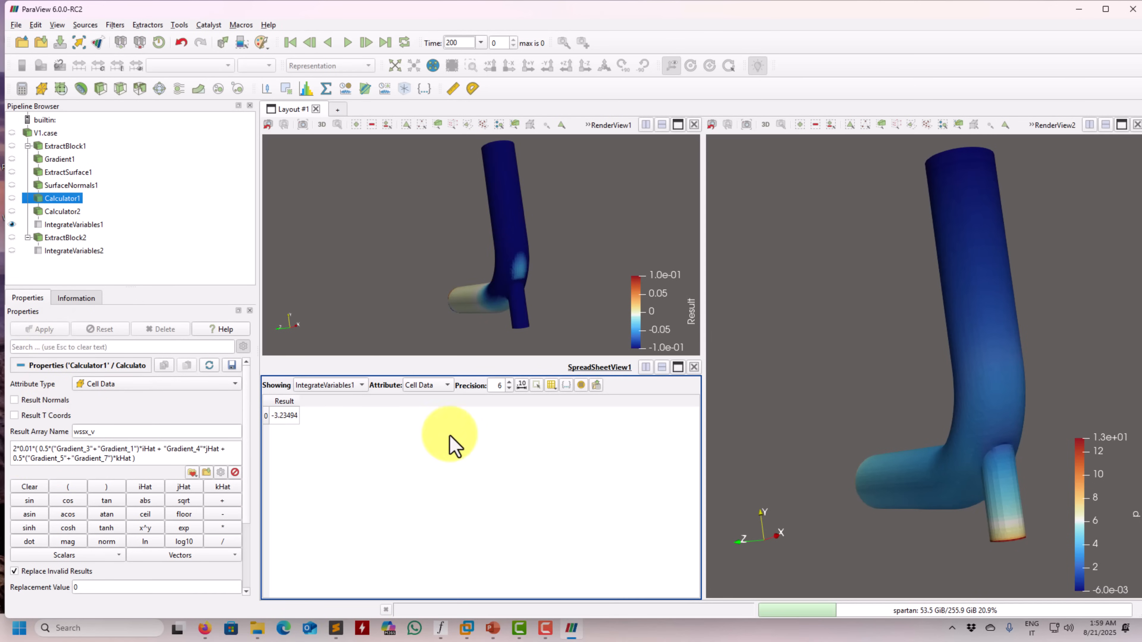
# Switch to forces.txt in Sublime Text and compare OpenFOAM's y viscous force with the integrated Result
pyautogui.click(335, 628)
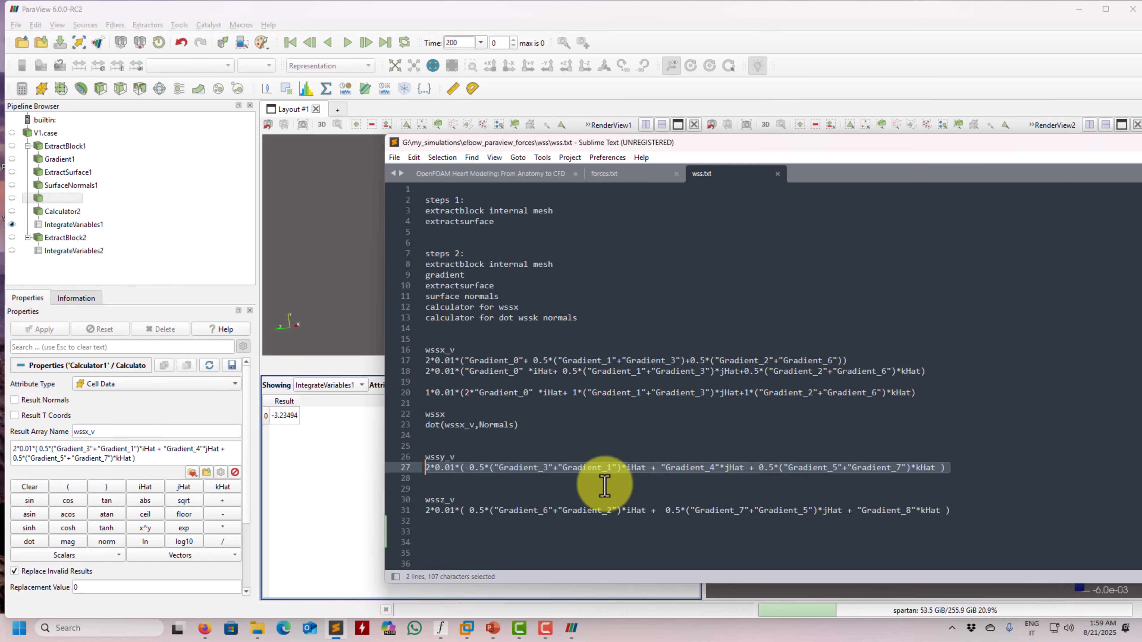
pyautogui.click(627, 176)
pyautogui.click(841, 511)
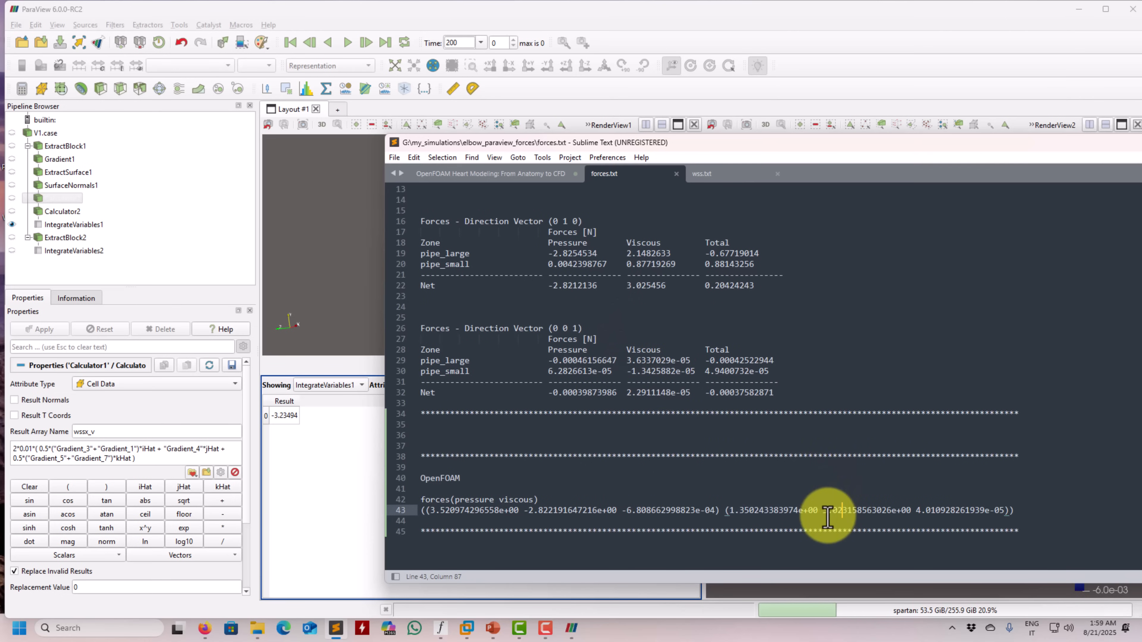
pyautogui.moveTo(826, 512); pyautogui.dragTo(886, 512)
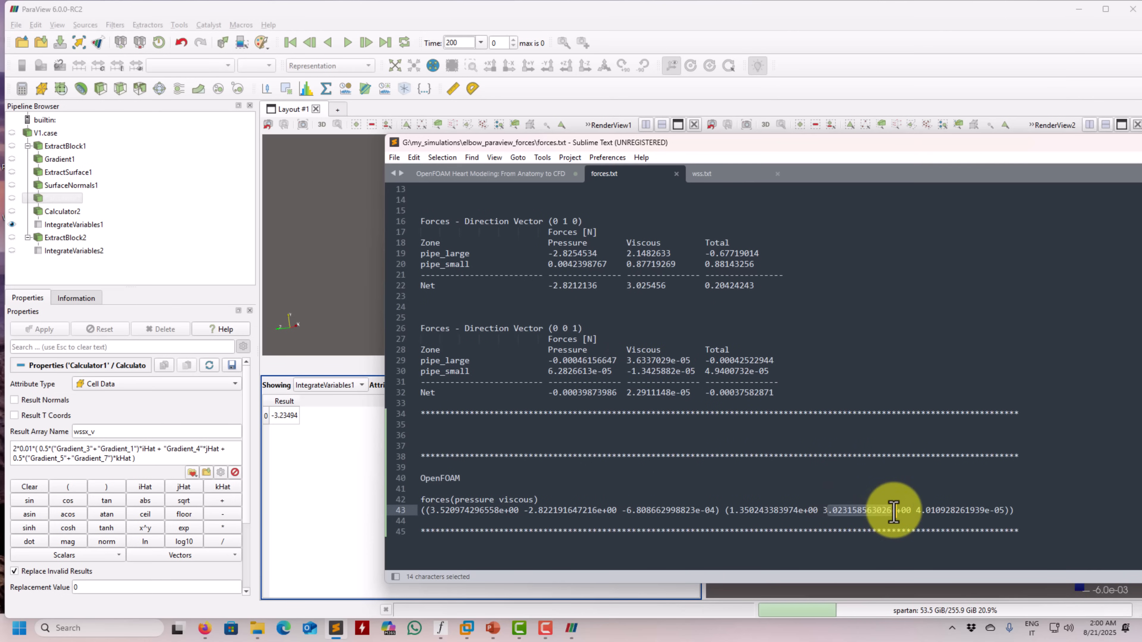
pyautogui.scroll(-3, 777, 382)
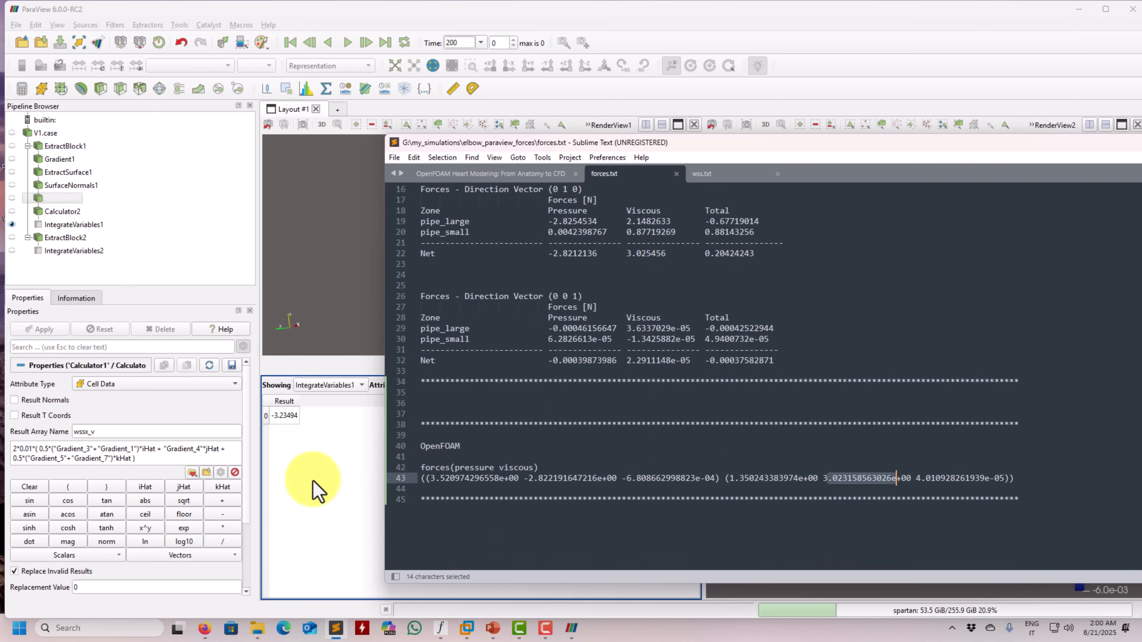
# Return to ParaView and inspect Calculator2's Result field on the pipe from another angle
pyautogui.click(318, 490)
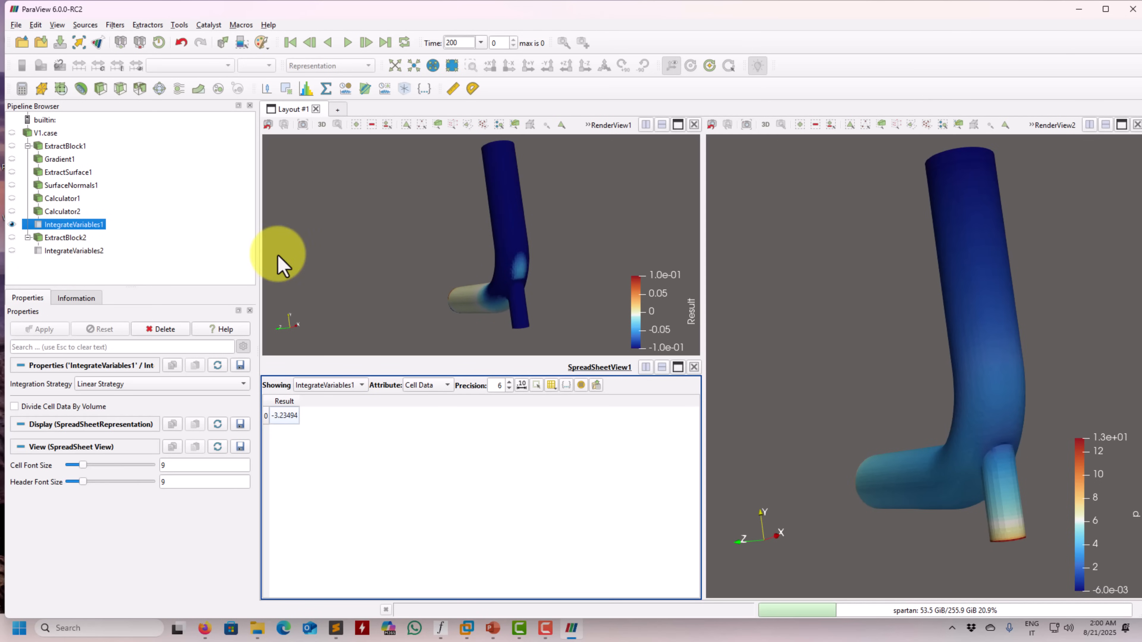
pyautogui.moveTo(374, 268); pyautogui.dragTo(400, 296)
pyautogui.moveTo(516, 286); pyautogui.dragTo(461, 294)
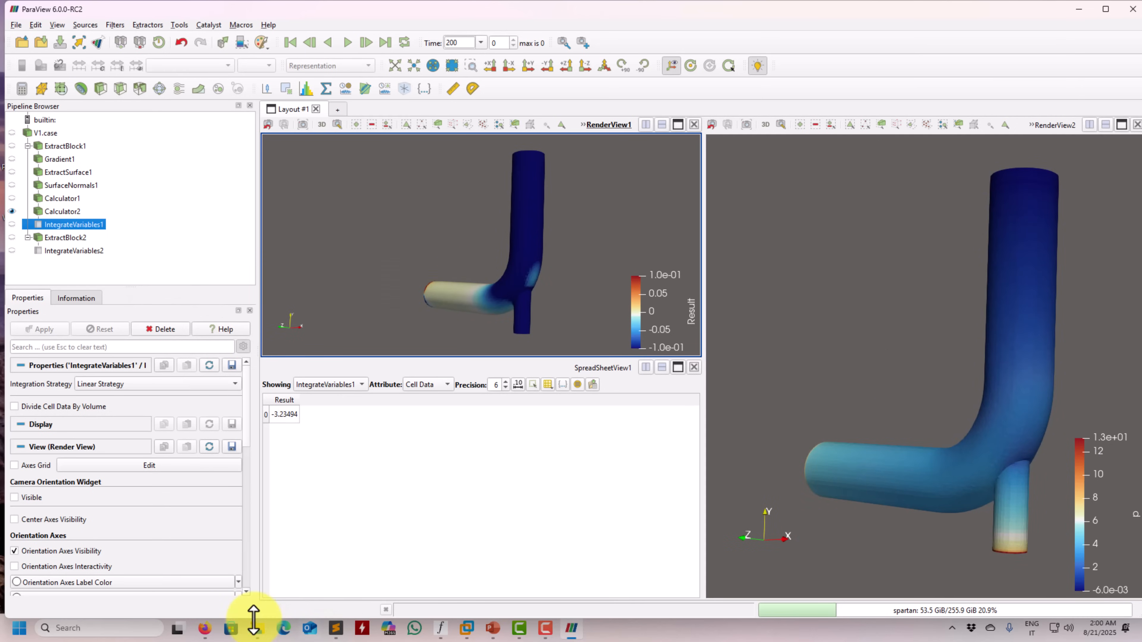
# Switch to Sublime Text and copy the iHat/jHat/kHat form of the wssx_v expression from line 18 of wss.txt
pyautogui.click(332, 630)
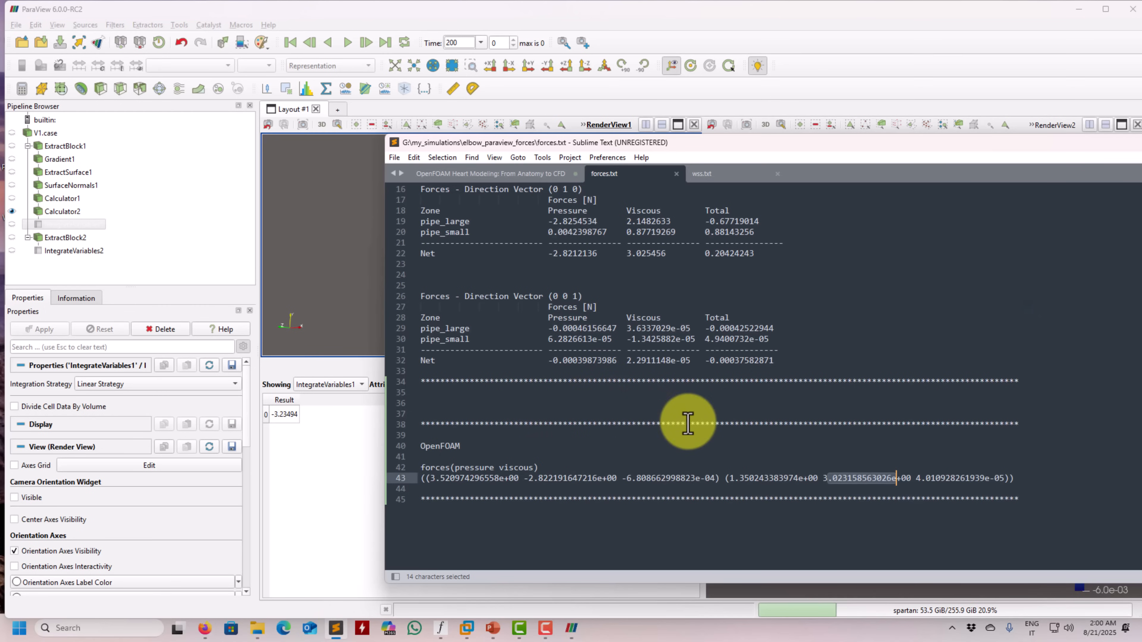
pyautogui.click(709, 178)
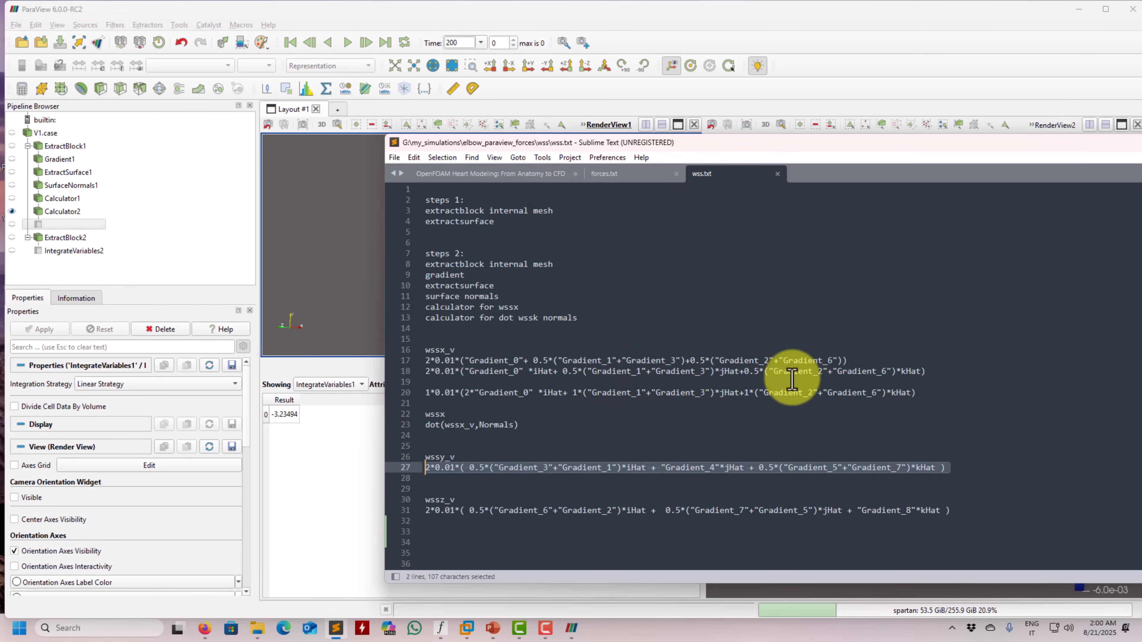
pyautogui.moveTo(926, 371); pyautogui.dragTo(770, 371)
pyautogui.moveTo(694, 382); pyautogui.dragTo(402, 374)
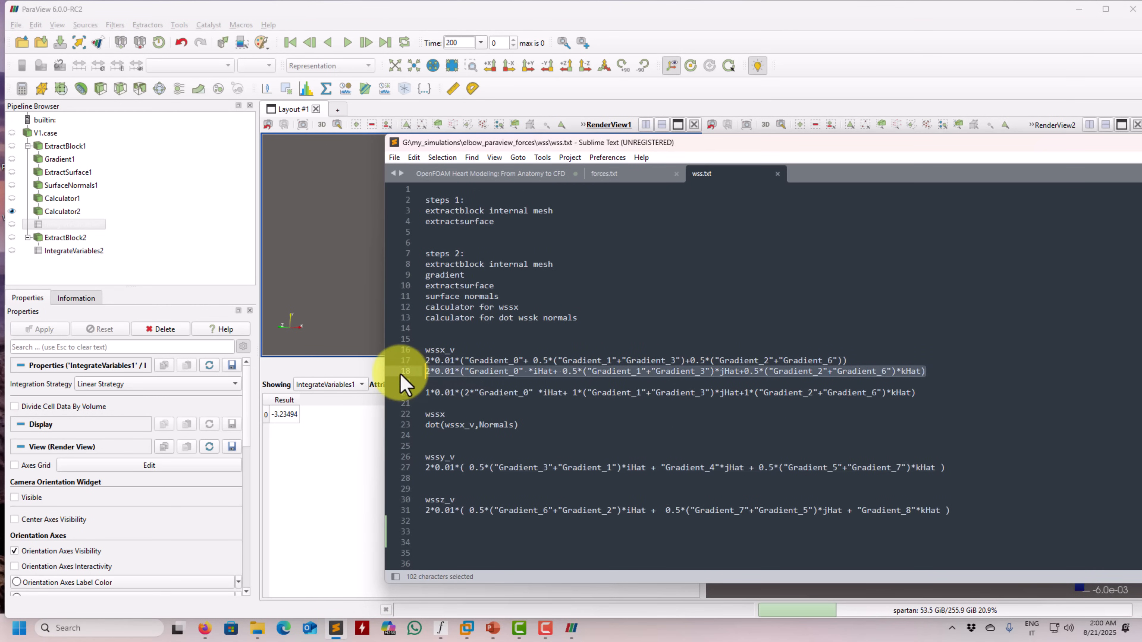
# Return to ParaView, replace Calculator1's expression with the copied wssx_v formula and apply the change
pyautogui.click(70, 213)
pyautogui.click(71, 210)
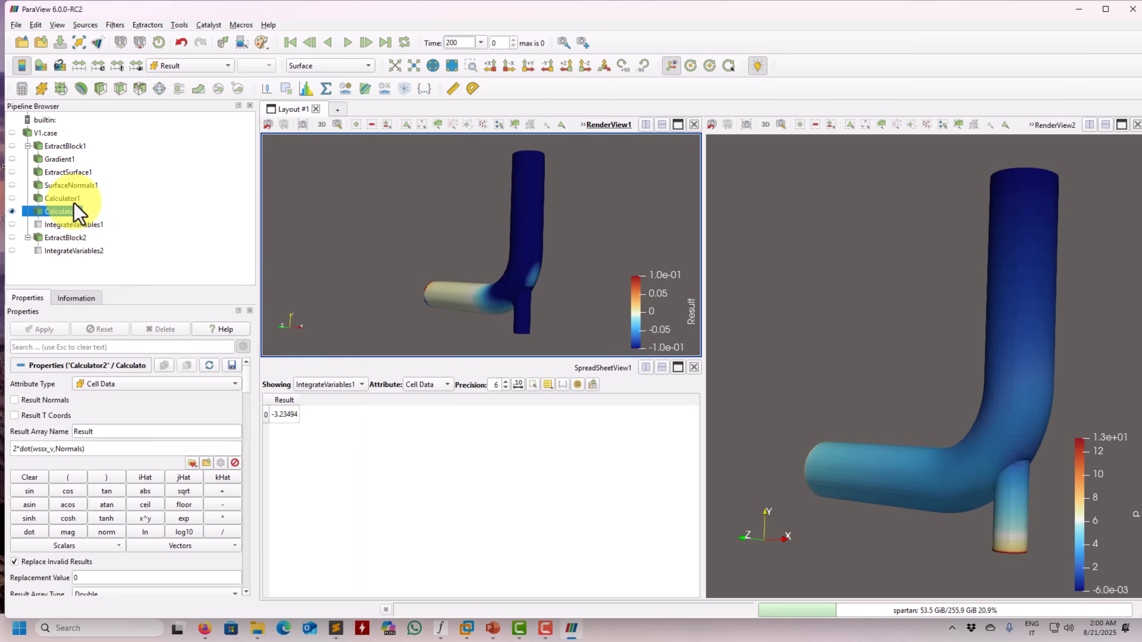
pyautogui.click(68, 199)
pyautogui.moveTo(159, 459); pyautogui.dragTo(9, 433)
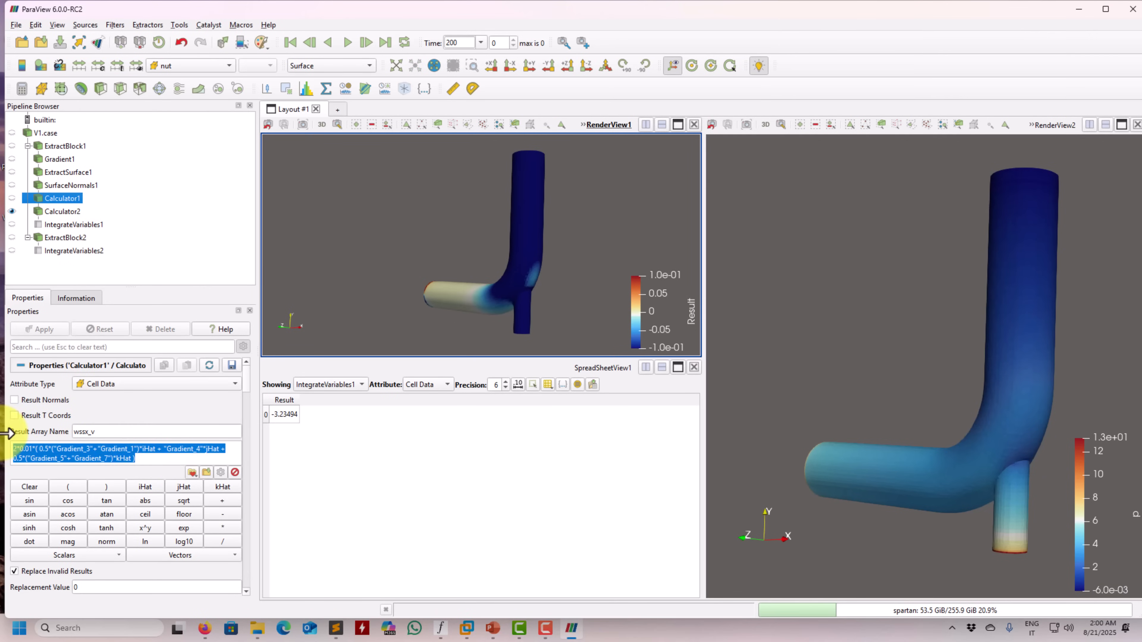
pyautogui.hotkey('ctrl', 'v')
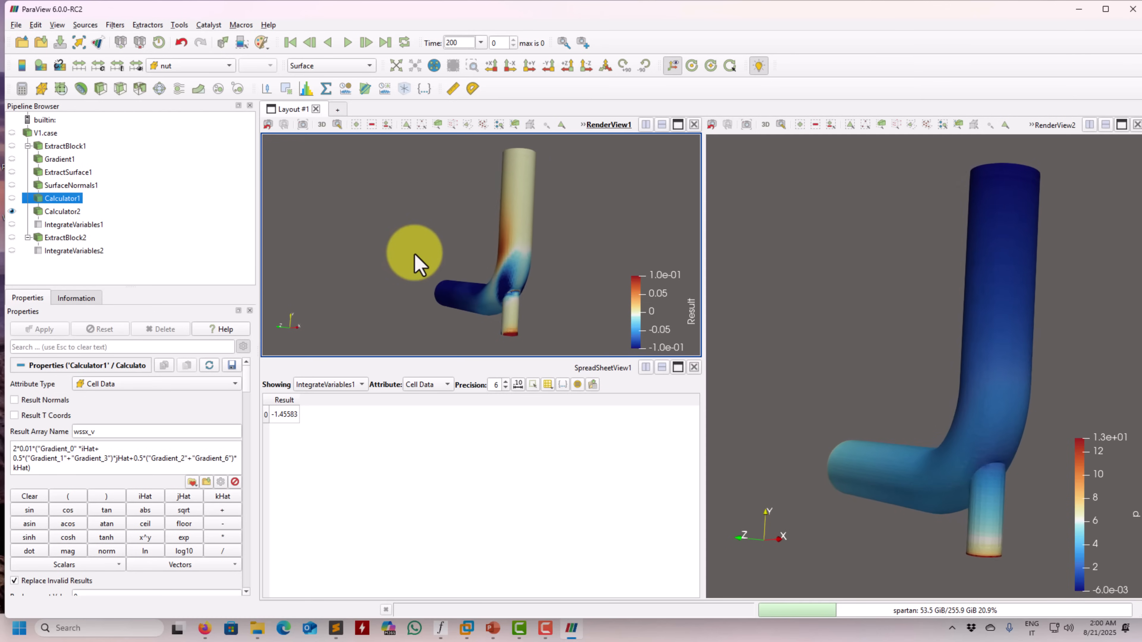
# Split RenderView2, showing ExtractBlock2, to add an empty view below it
pyautogui.click(869, 254)
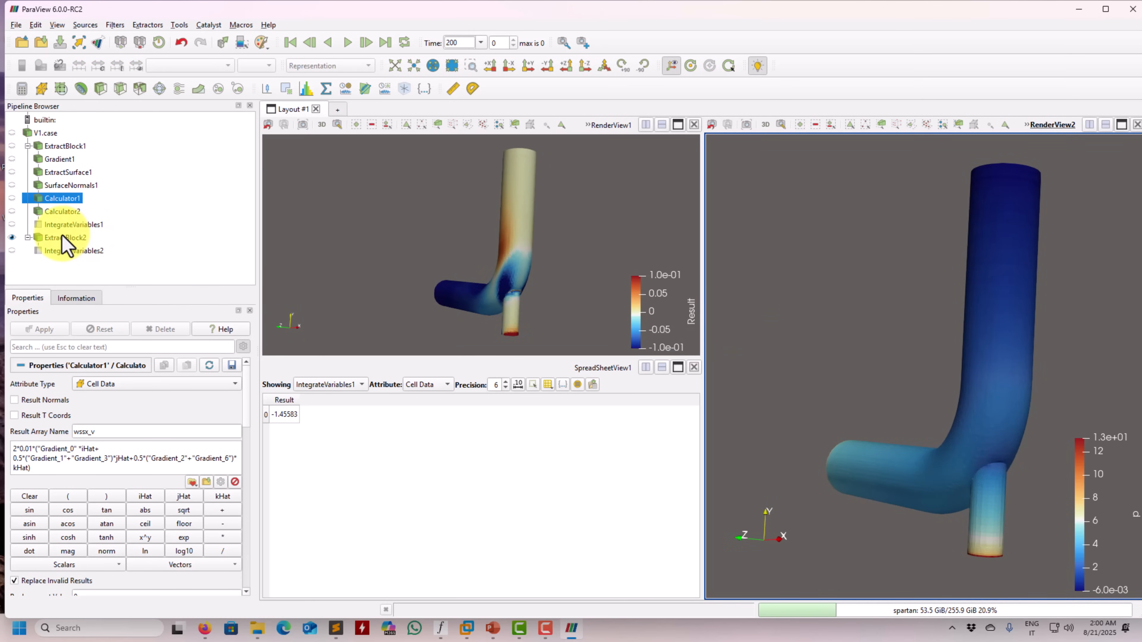
pyautogui.click(41, 239)
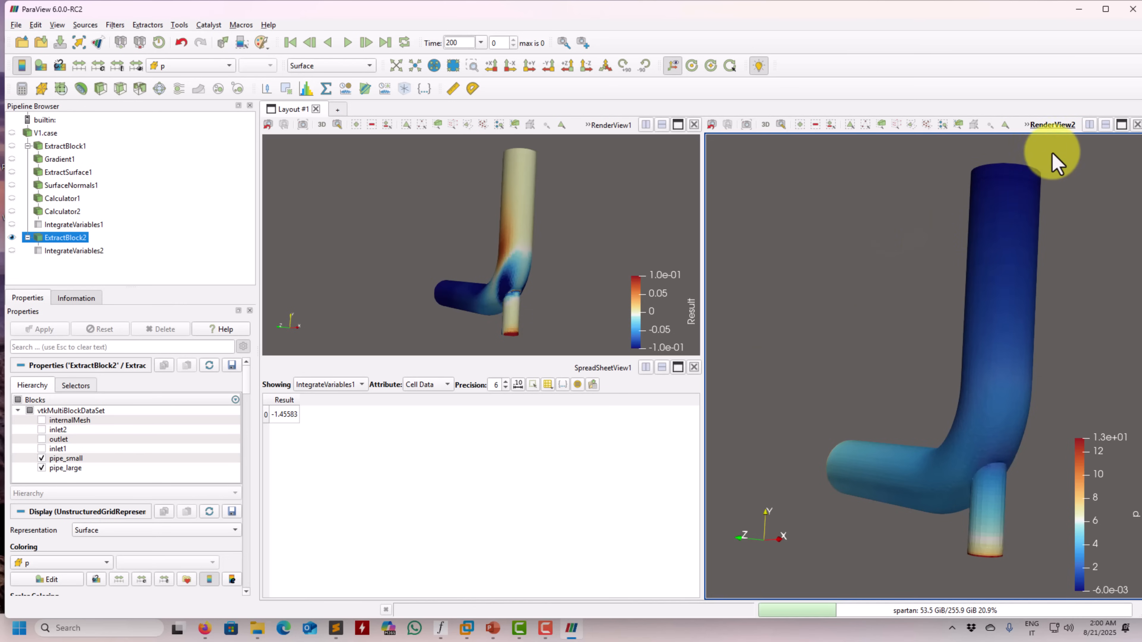
pyautogui.click(1105, 125)
pyautogui.click(963, 265)
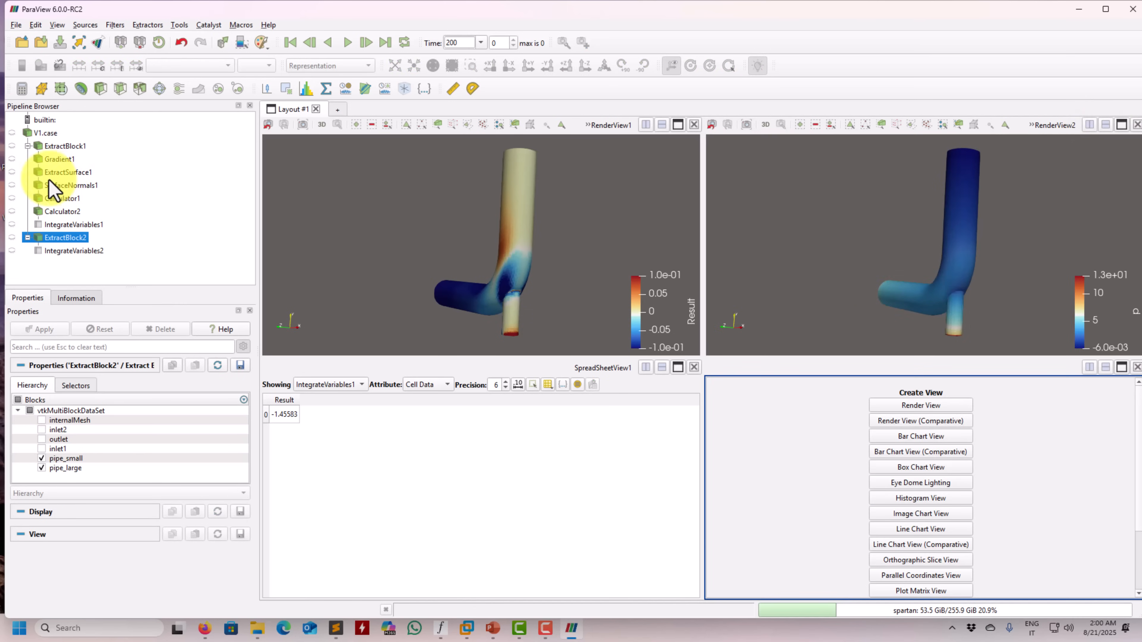
# Color ExtractBlock2 by wallShearStress X and compare its distribution with Calculator2's Result on the pipe
pyautogui.click(193, 66)
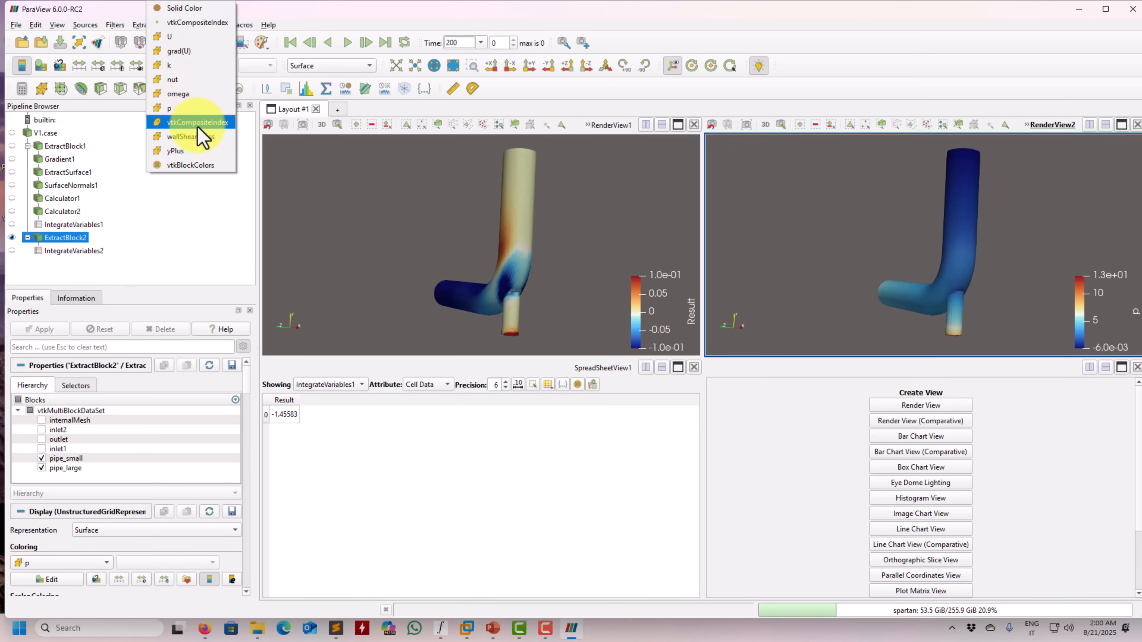
pyautogui.click(194, 136)
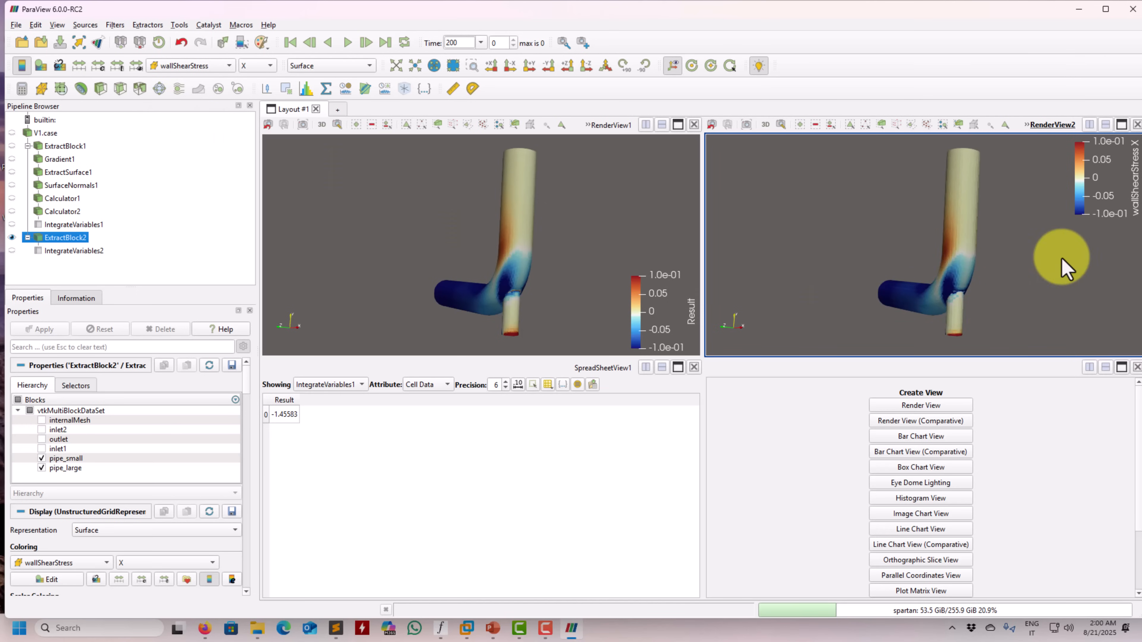
pyautogui.moveTo(1009, 268); pyautogui.dragTo(991, 270)
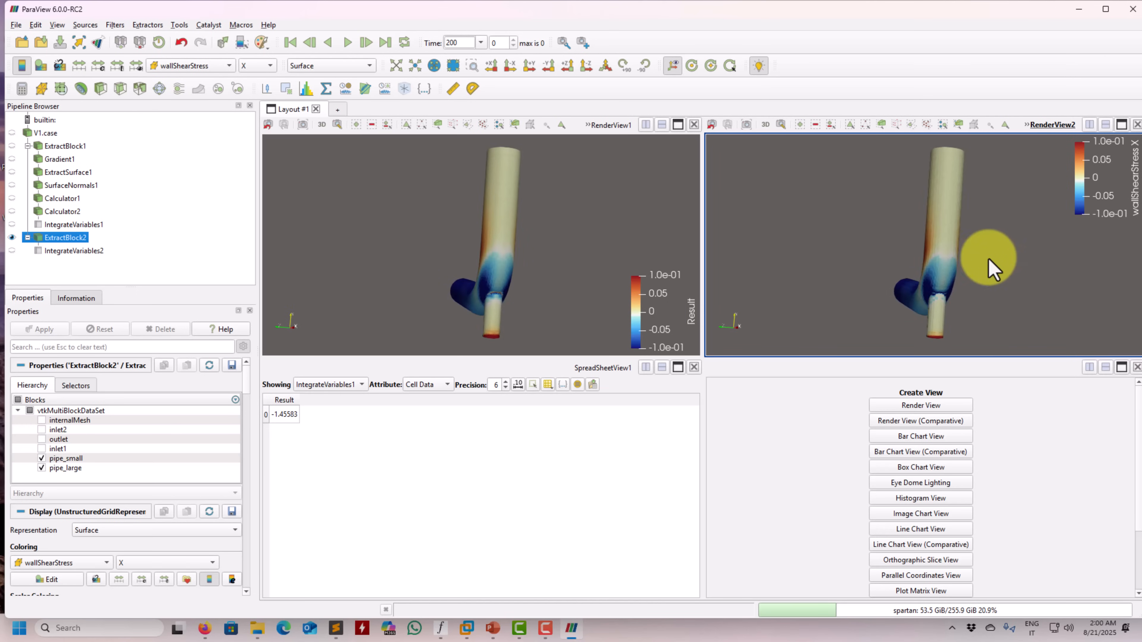
pyautogui.moveTo(579, 228); pyautogui.dragTo(523, 249)
# Display IntegrateVariables2 as a spreadsheet in the empty view
pyautogui.scroll(-3, 967, 517)
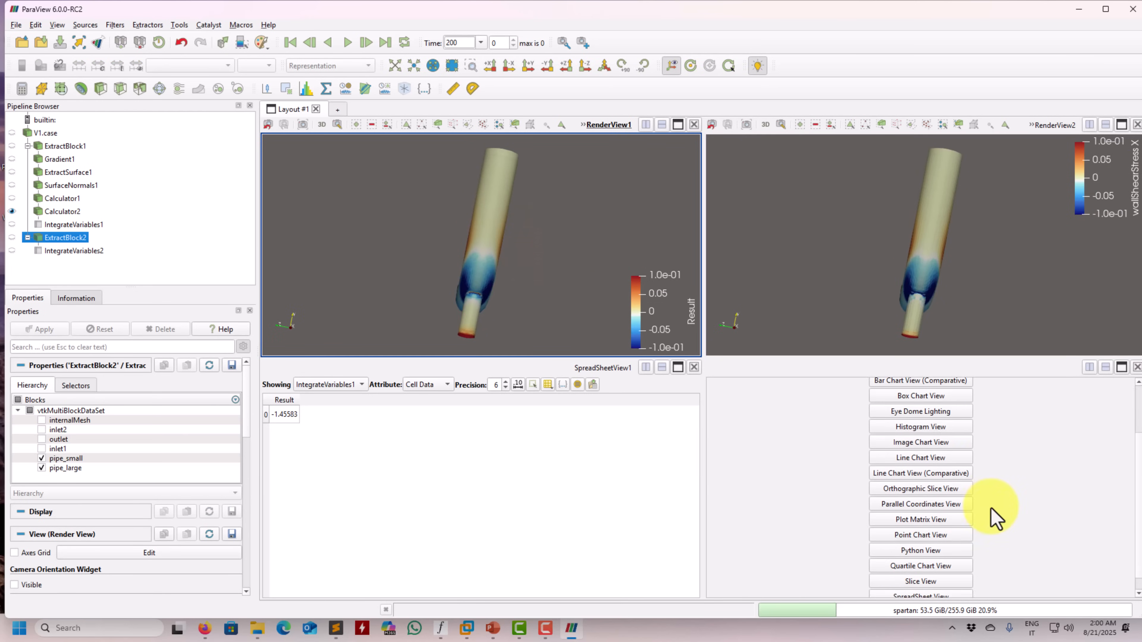
pyautogui.click(942, 584)
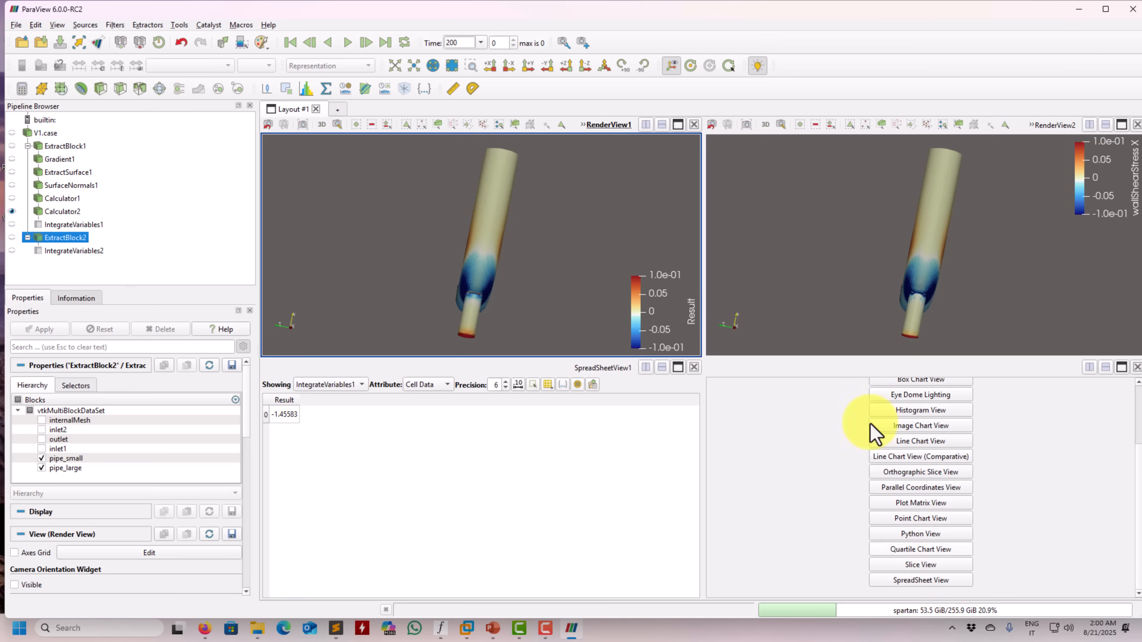
pyautogui.click(796, 290)
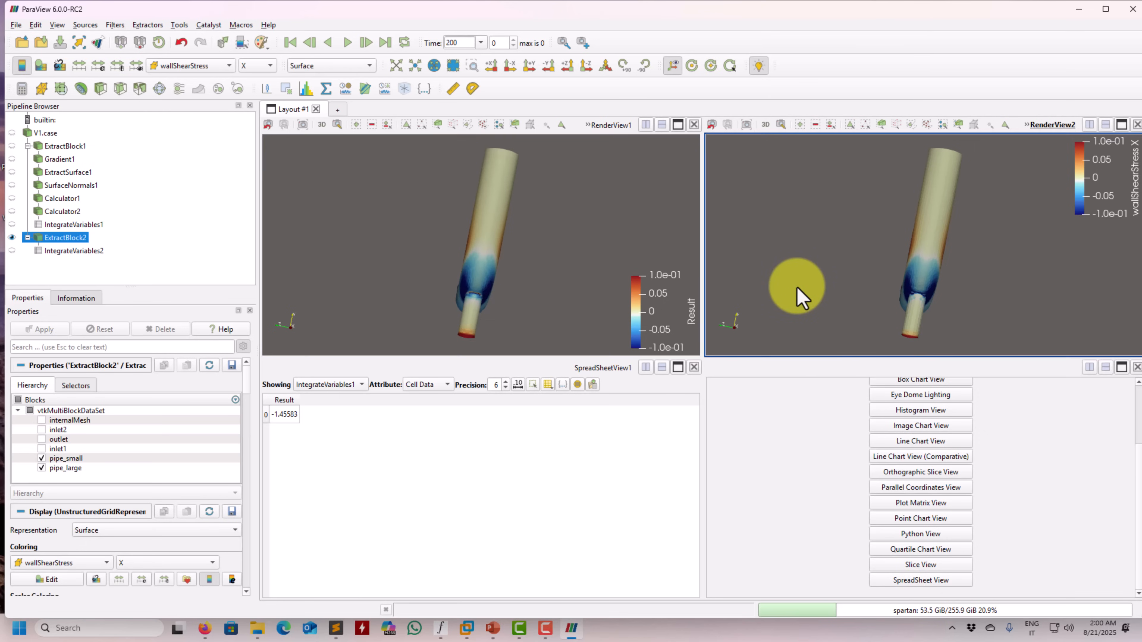
pyautogui.click(1022, 564)
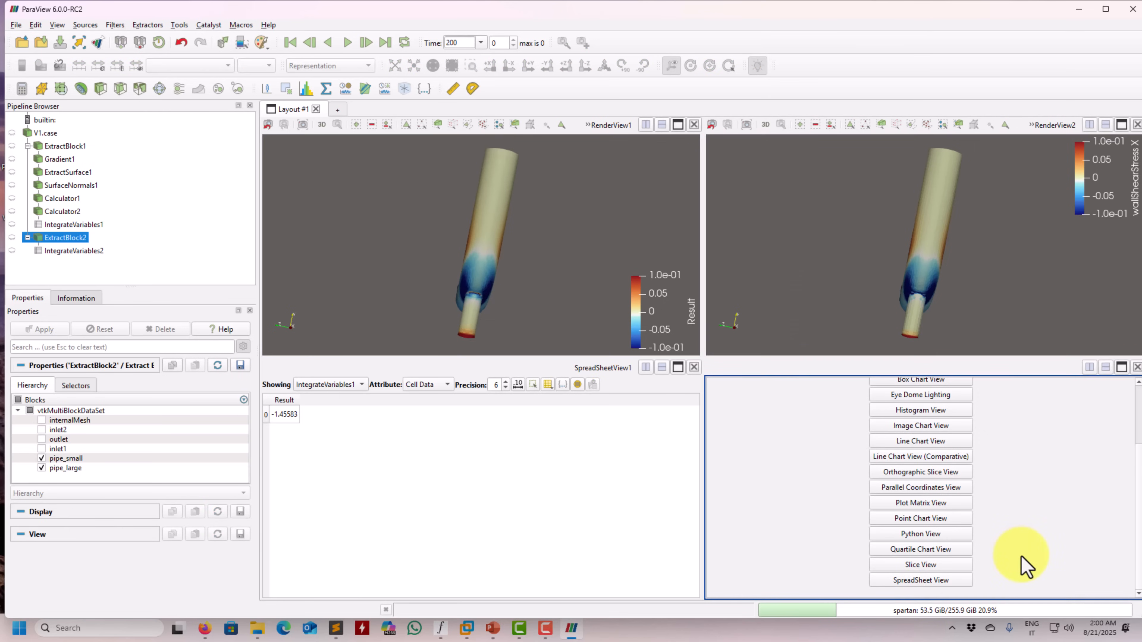
pyautogui.click(9, 252)
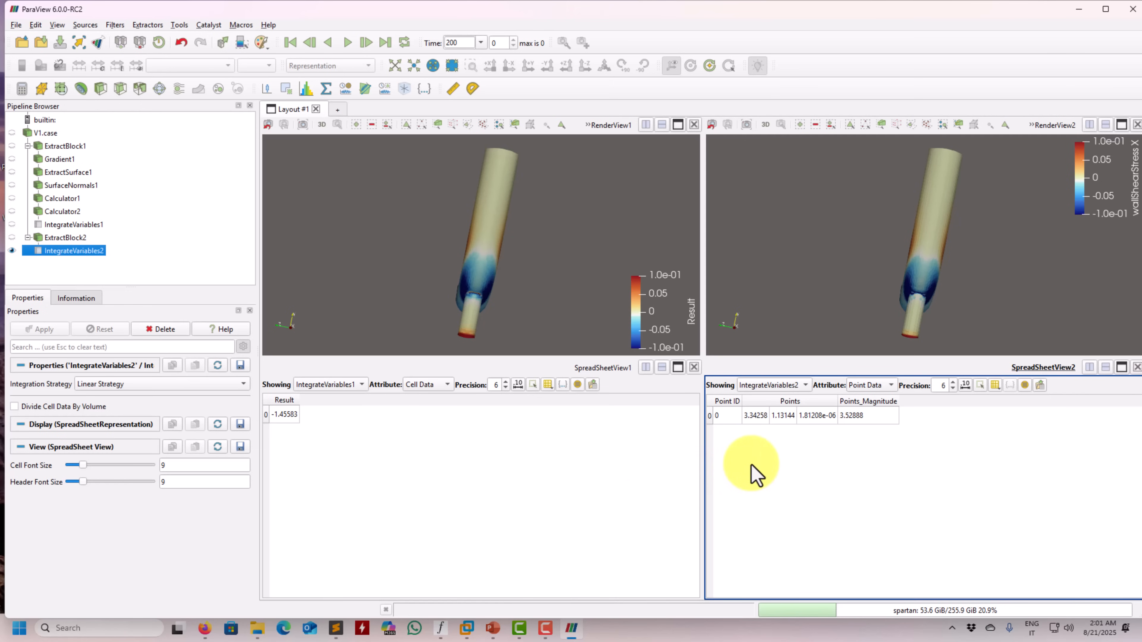
# Switch the IntegrateVariables2 spreadsheet to cell data
pyautogui.click(842, 302)
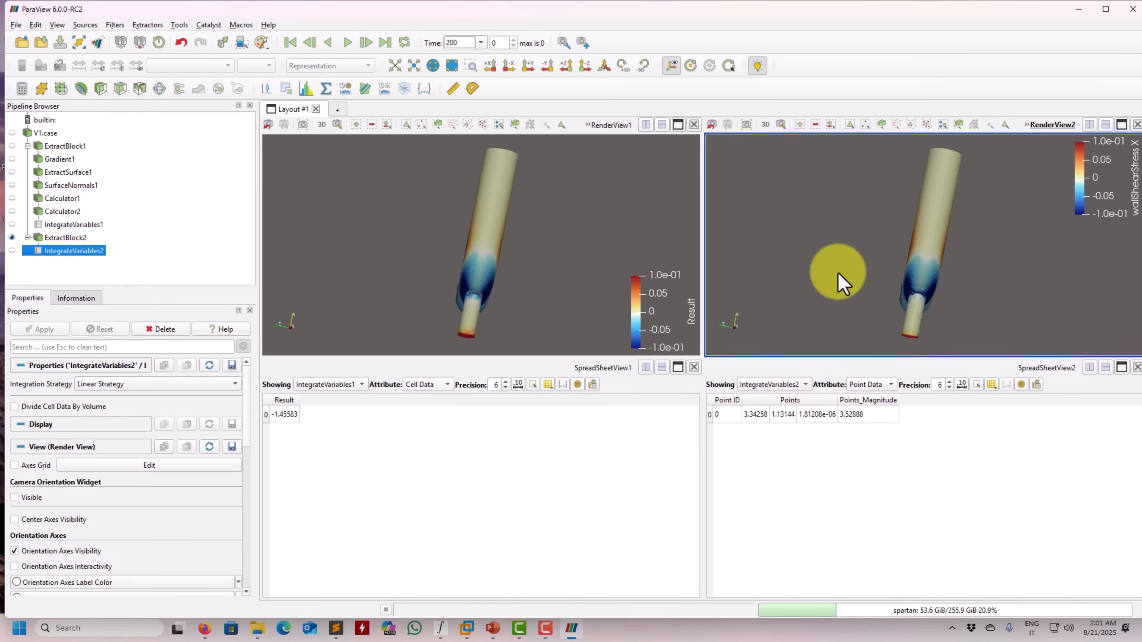
pyautogui.click(12, 251)
pyautogui.click(967, 557)
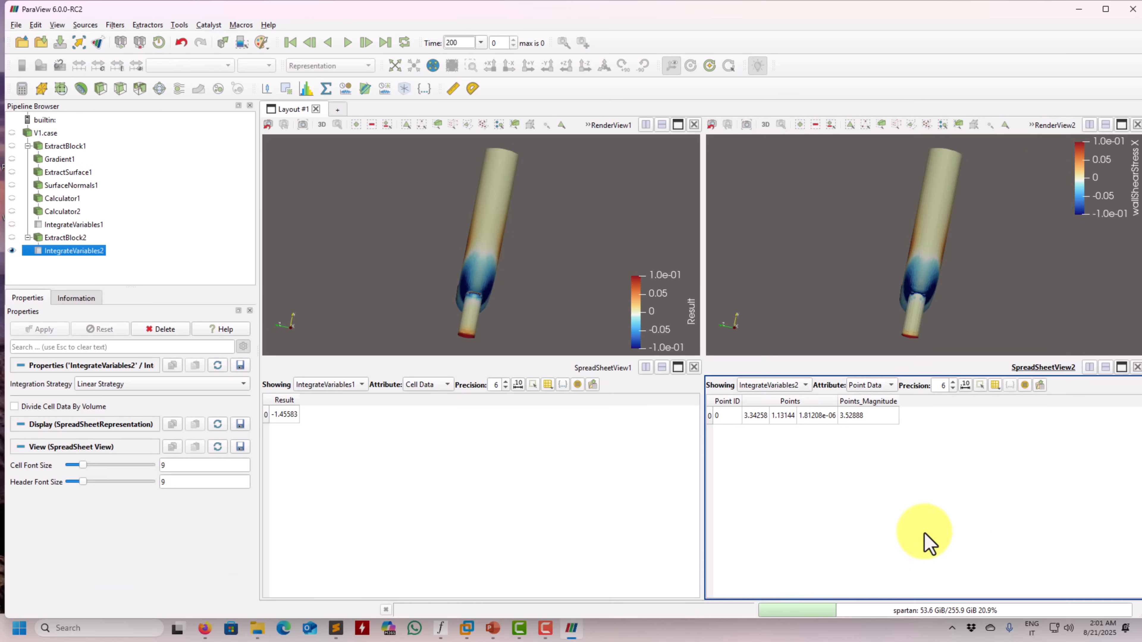
pyautogui.click(890, 386)
pyautogui.click(881, 398)
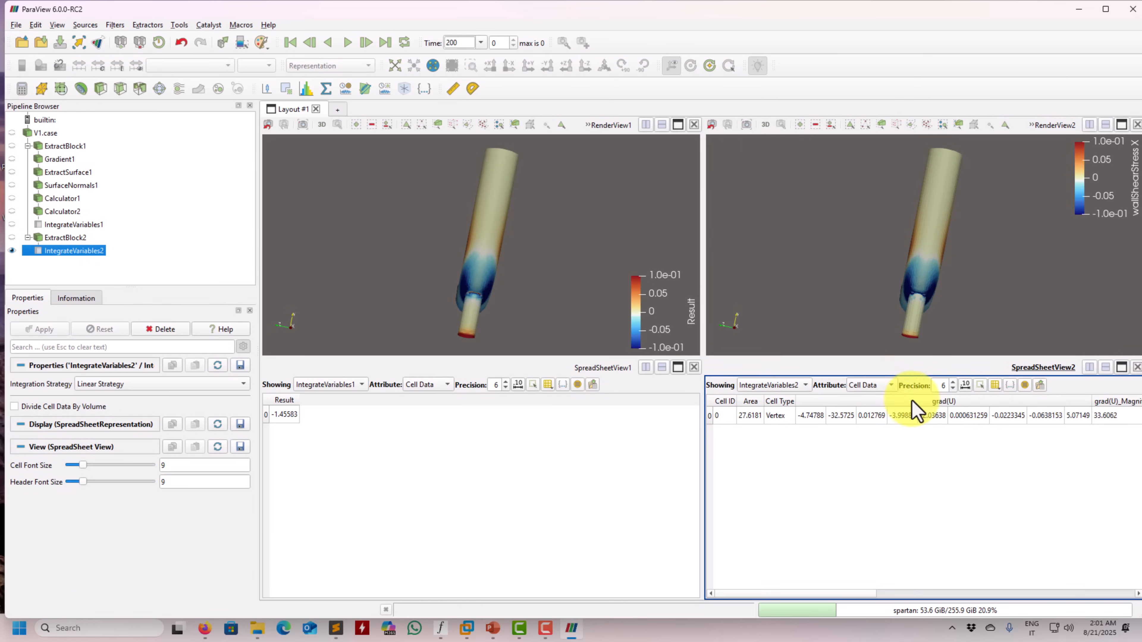
# Limit the IntegrateVariables2 spreadsheet to the wallShearStress column
pyautogui.click(59, 238)
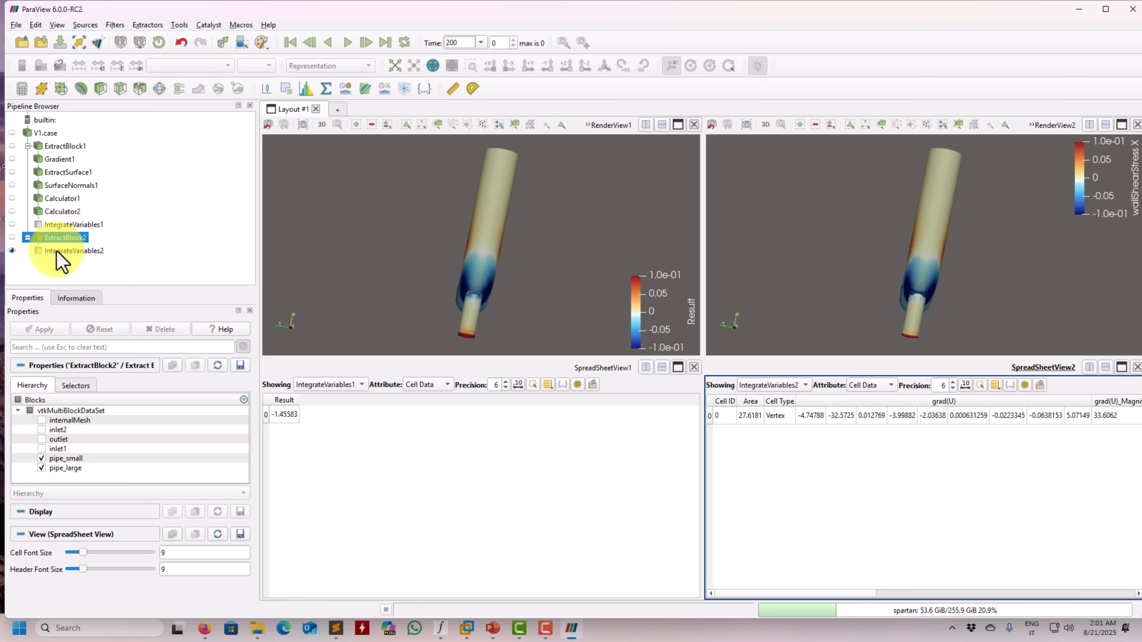
pyautogui.click(67, 251)
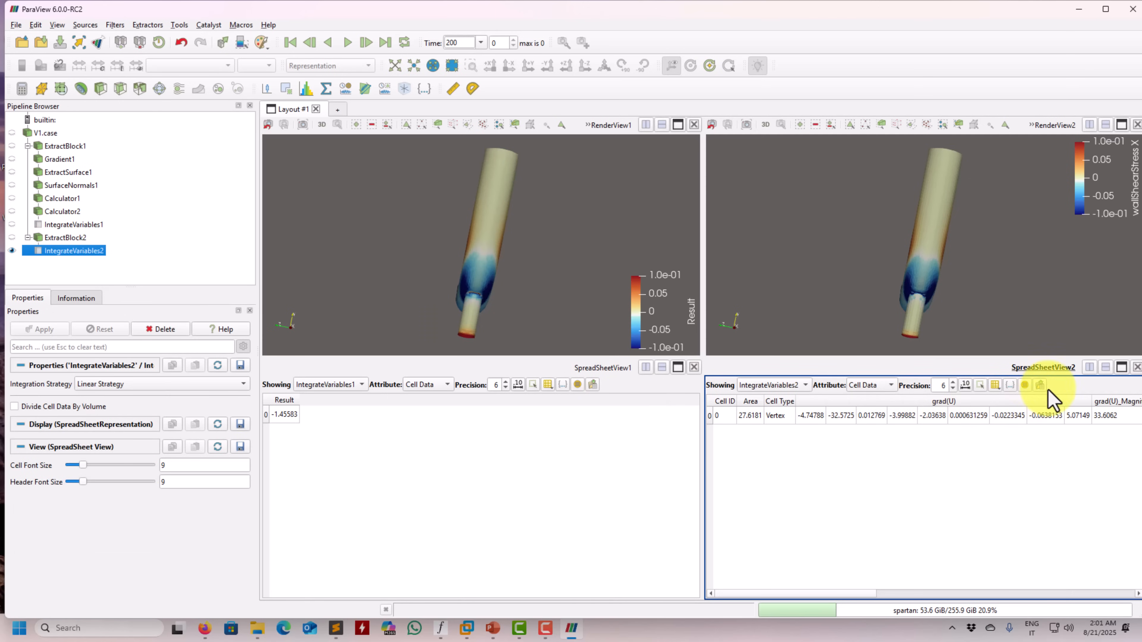
pyautogui.click(995, 386)
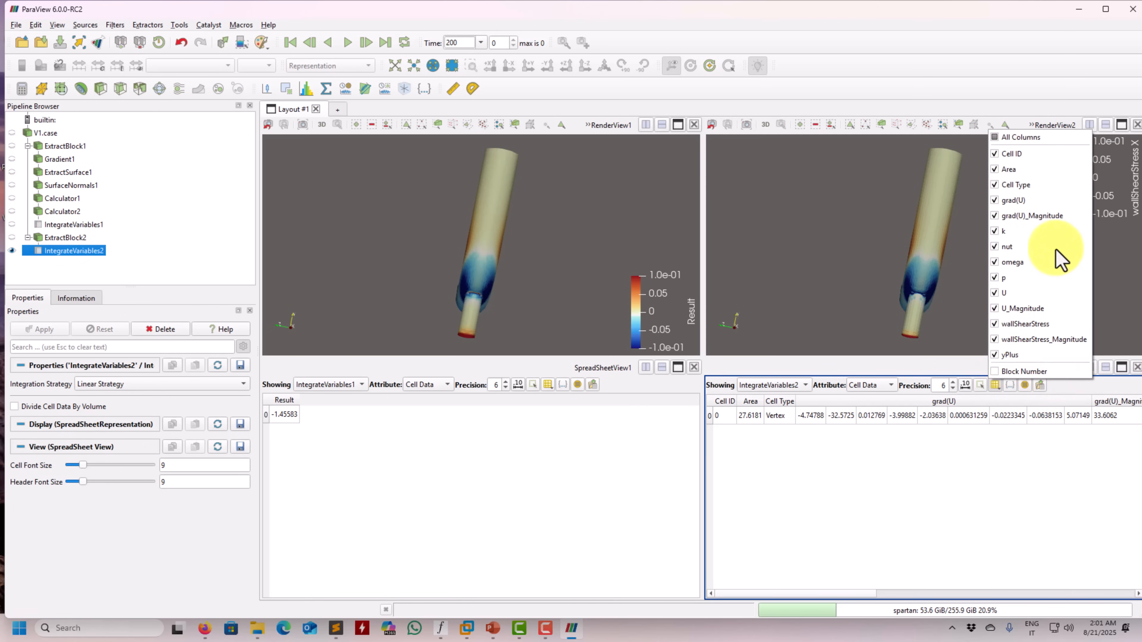
pyautogui.click(998, 137)
pyautogui.click(995, 324)
pyautogui.click(969, 493)
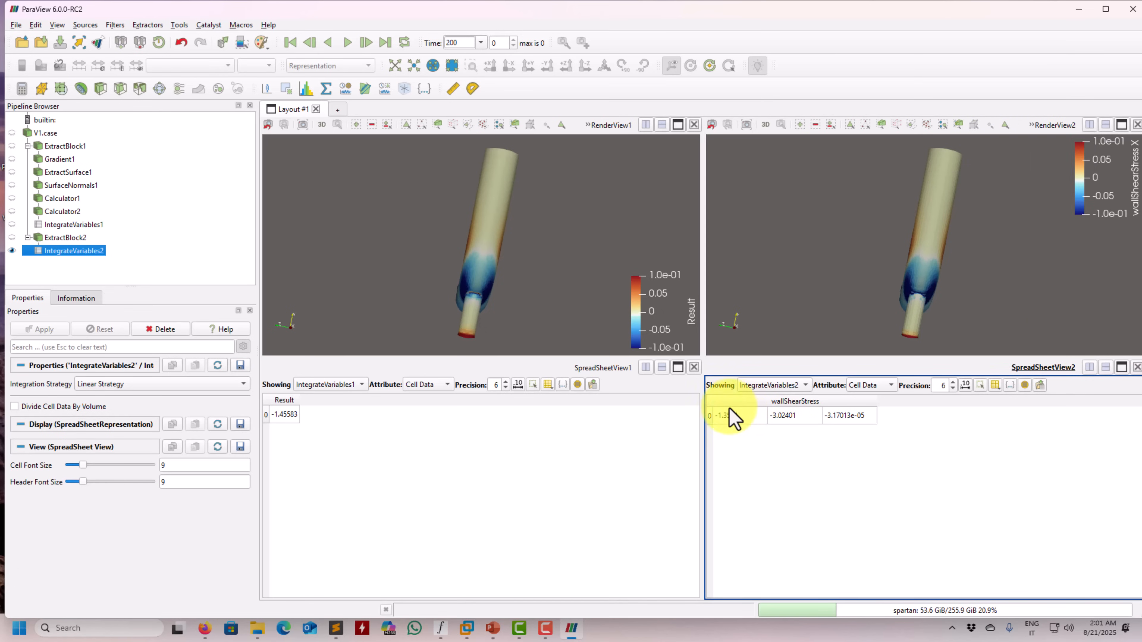
# Switch to forces.txt in Sublime Text and compare OpenFOAM's viscous forces with the integrated wallShearStress components
pyautogui.click(337, 628)
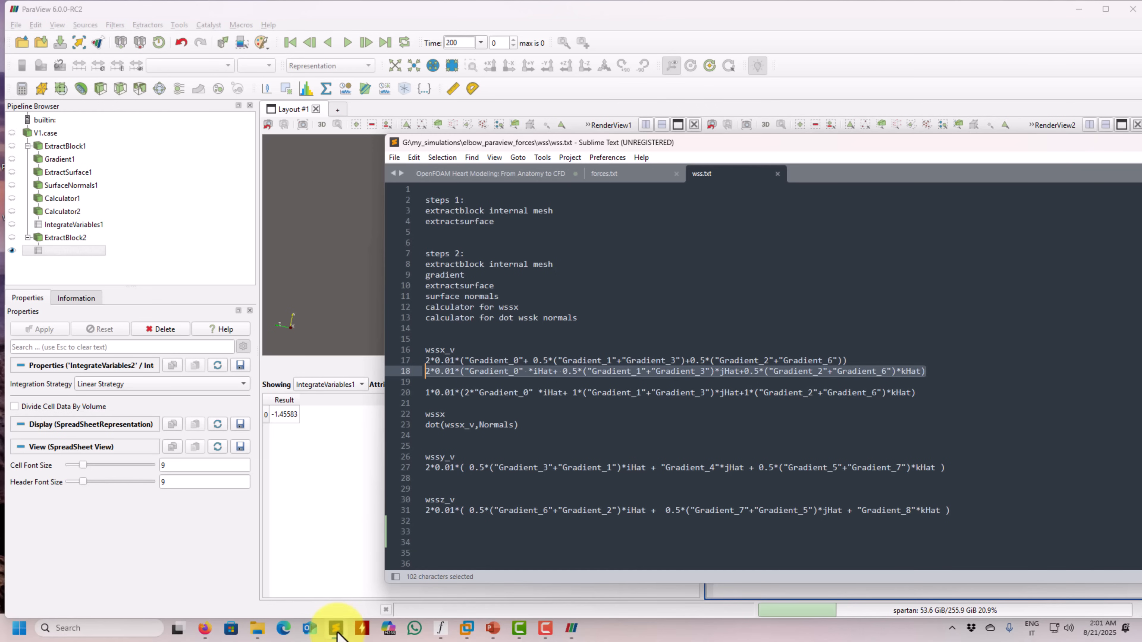
pyautogui.scroll(-15, 494, 449)
pyautogui.click(607, 173)
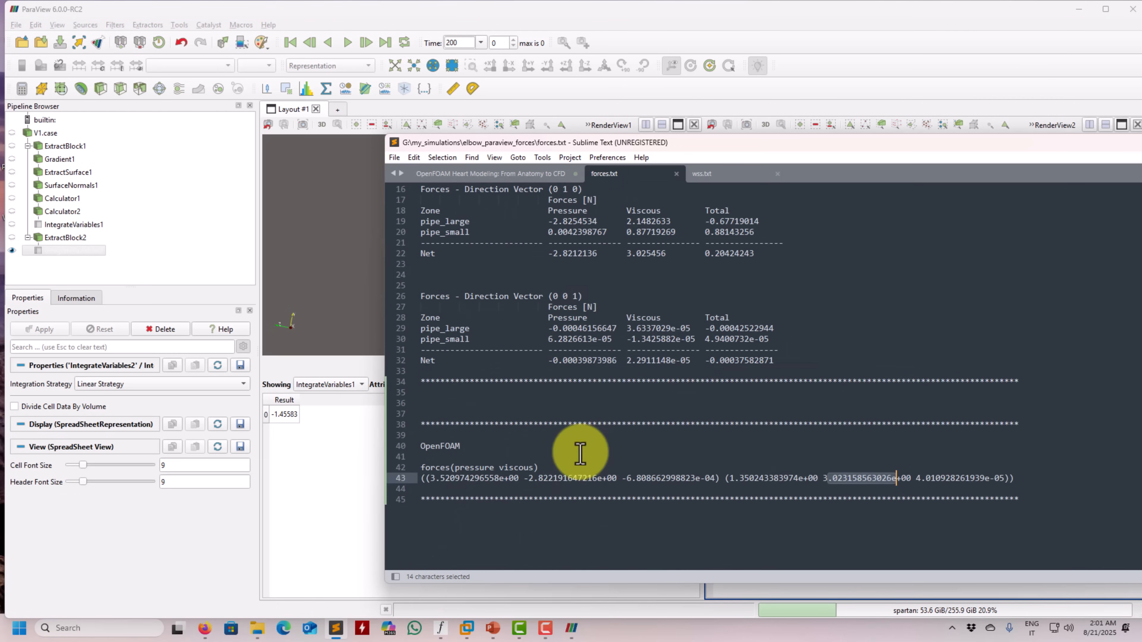
pyautogui.moveTo(1062, 145); pyautogui.dragTo(842, 142)
# Return to ParaView and compare the Result and wallShearStress X fields on the pipe from another angle
pyautogui.click(1057, 136)
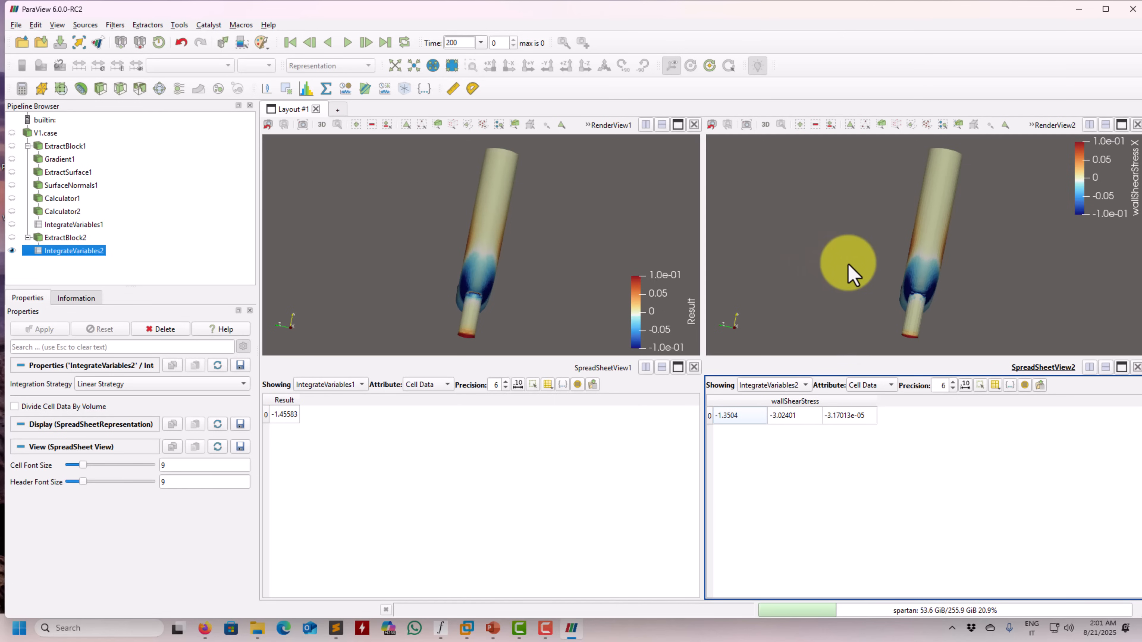
pyautogui.moveTo(840, 301); pyautogui.dragTo(958, 303)
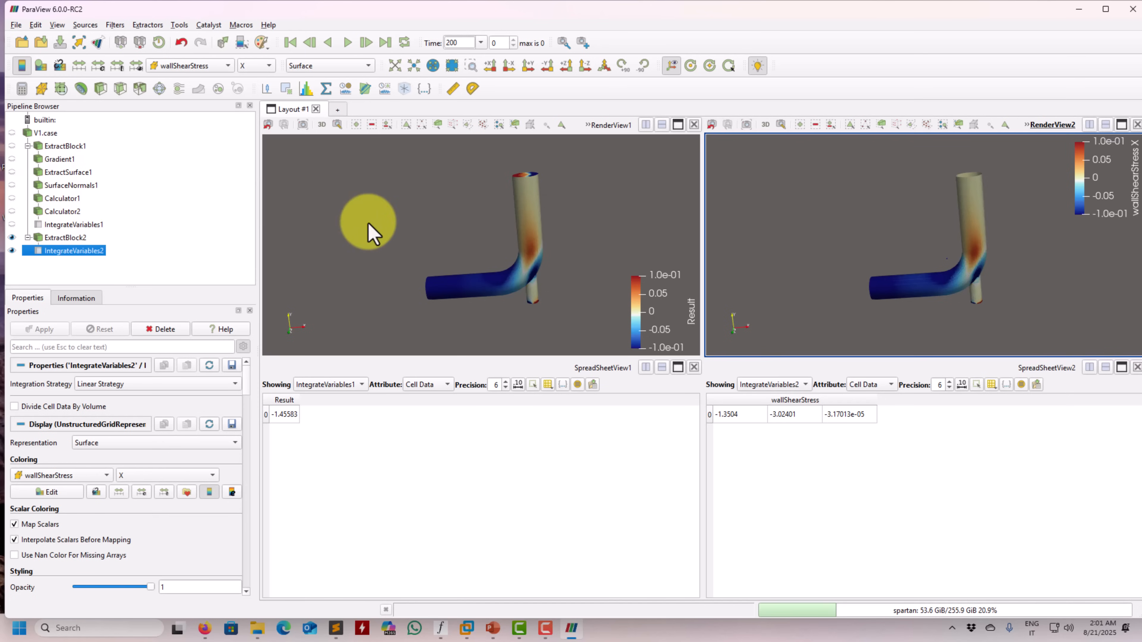
pyautogui.click(432, 253)
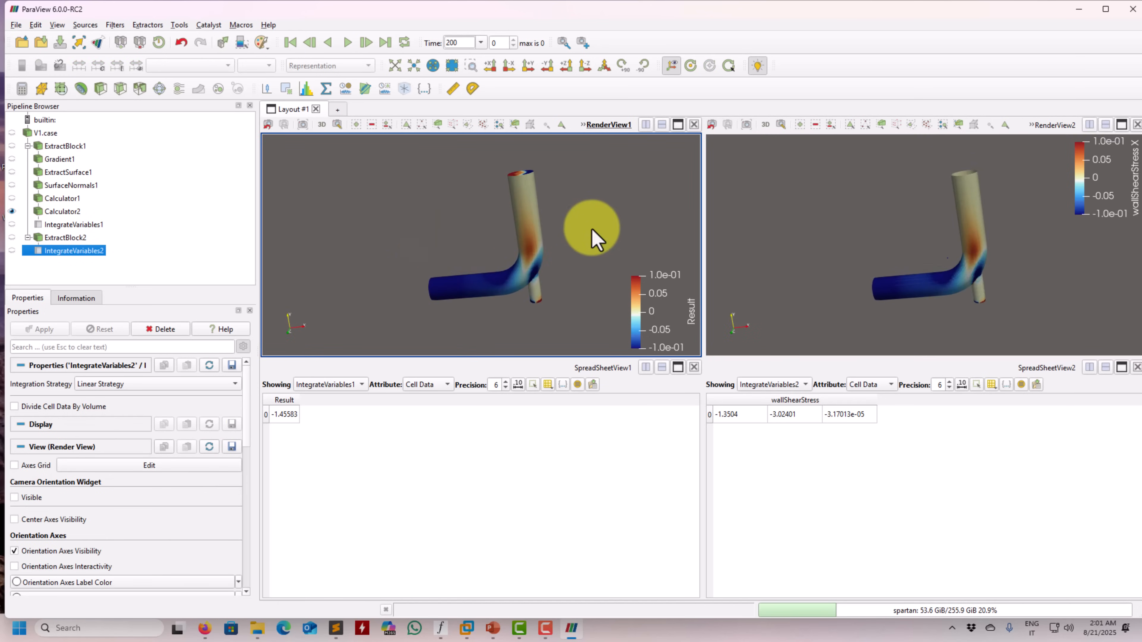
# Close both spreadsheet views and RenderView2, keeping only RenderView1 with Calculator2's Result
pyautogui.click(1137, 368)
pyautogui.click(694, 367)
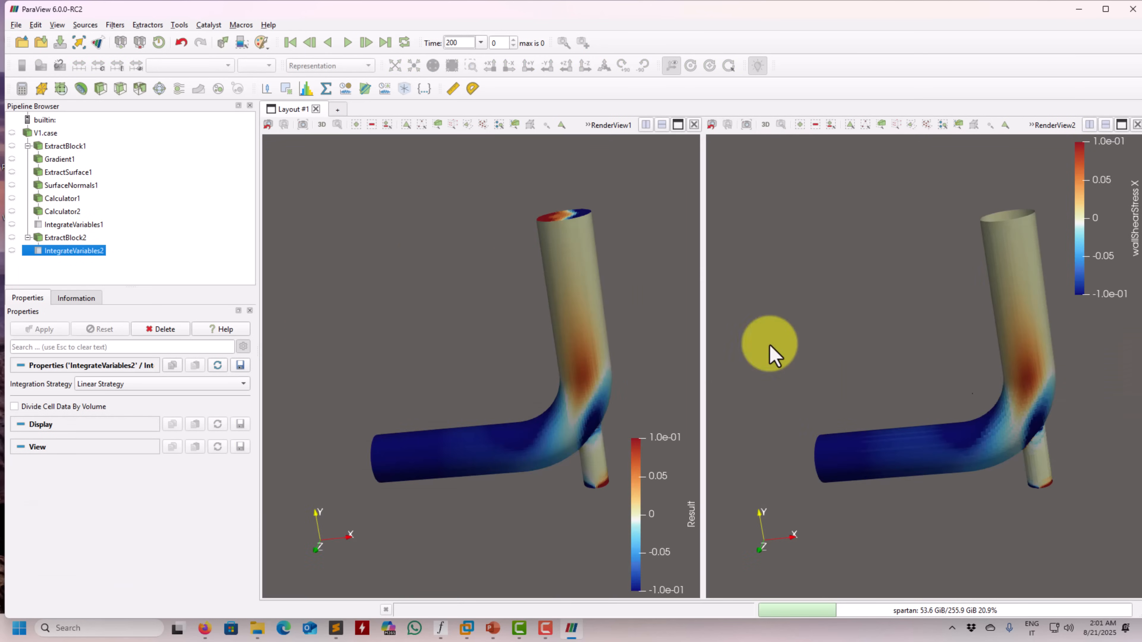
pyautogui.click(1137, 125)
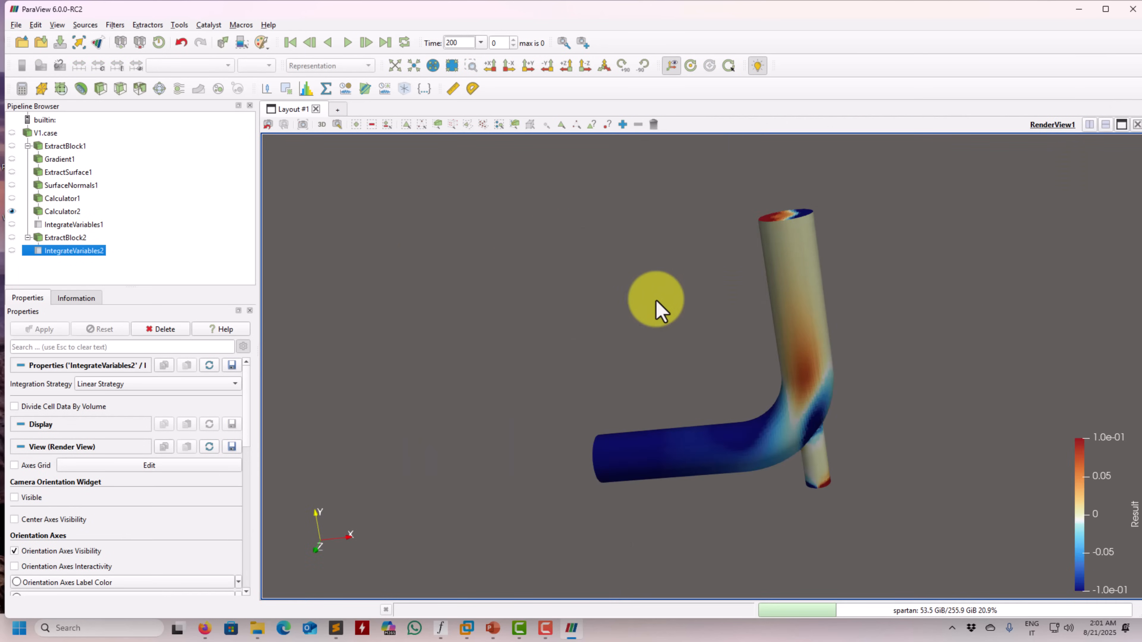
pyautogui.moveTo(667, 348); pyautogui.dragTo(611, 383, button='middle')
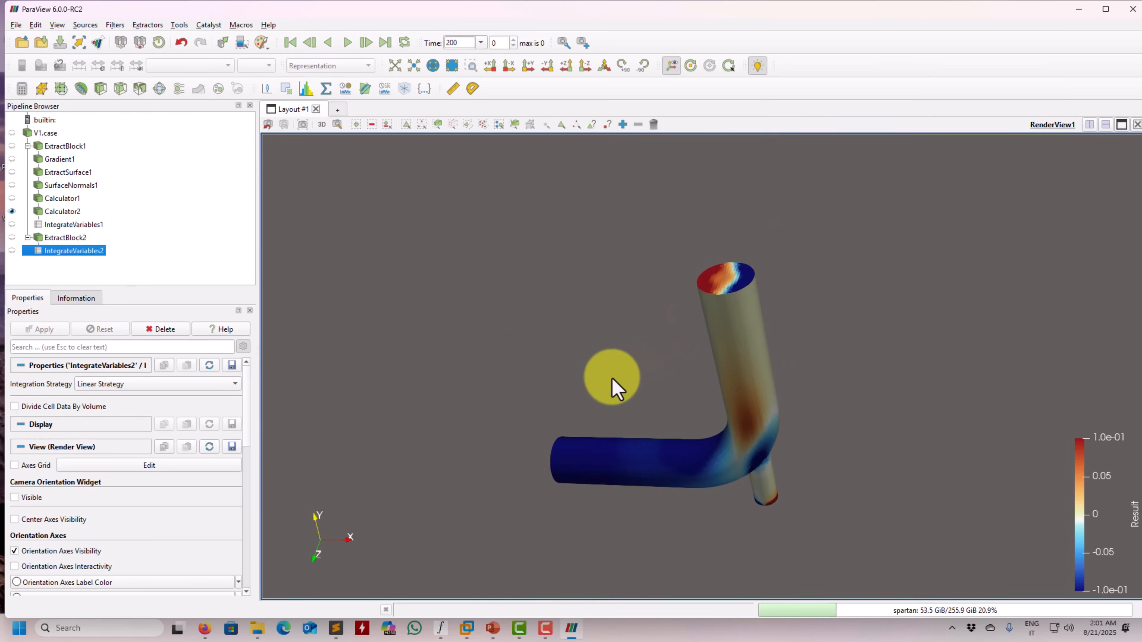
# Display SurfaceNormals1 instead of Calculator2, coloured by U magnitude, and view the pipe from several angles
pyautogui.click(71, 186)
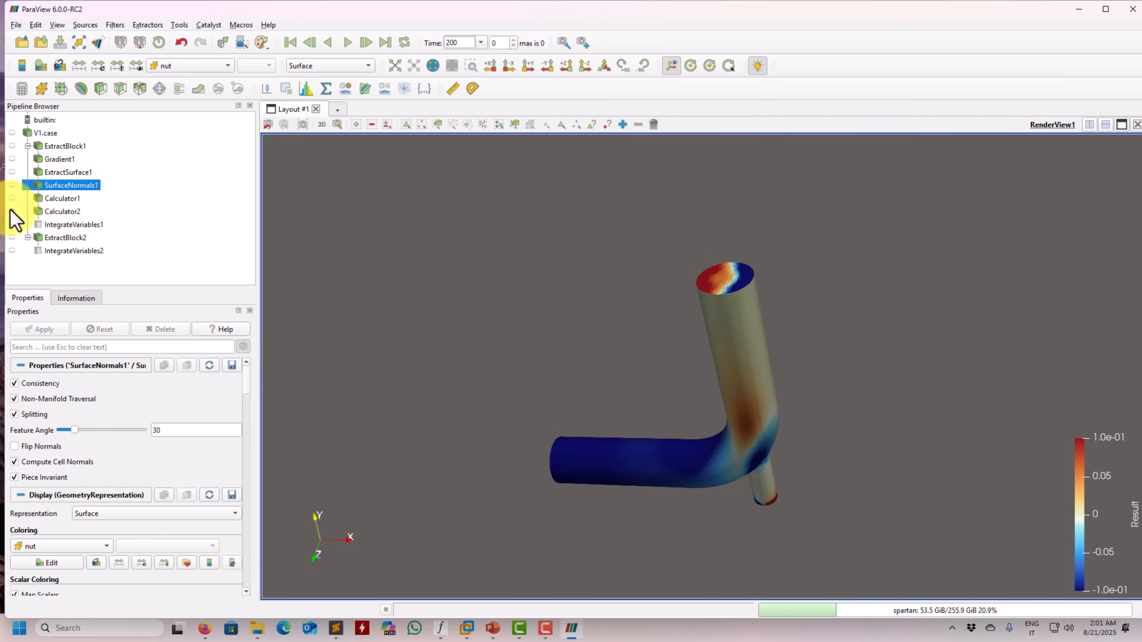
pyautogui.click(11, 211)
pyautogui.click(11, 185)
pyautogui.moveTo(757, 323); pyautogui.dragTo(764, 326)
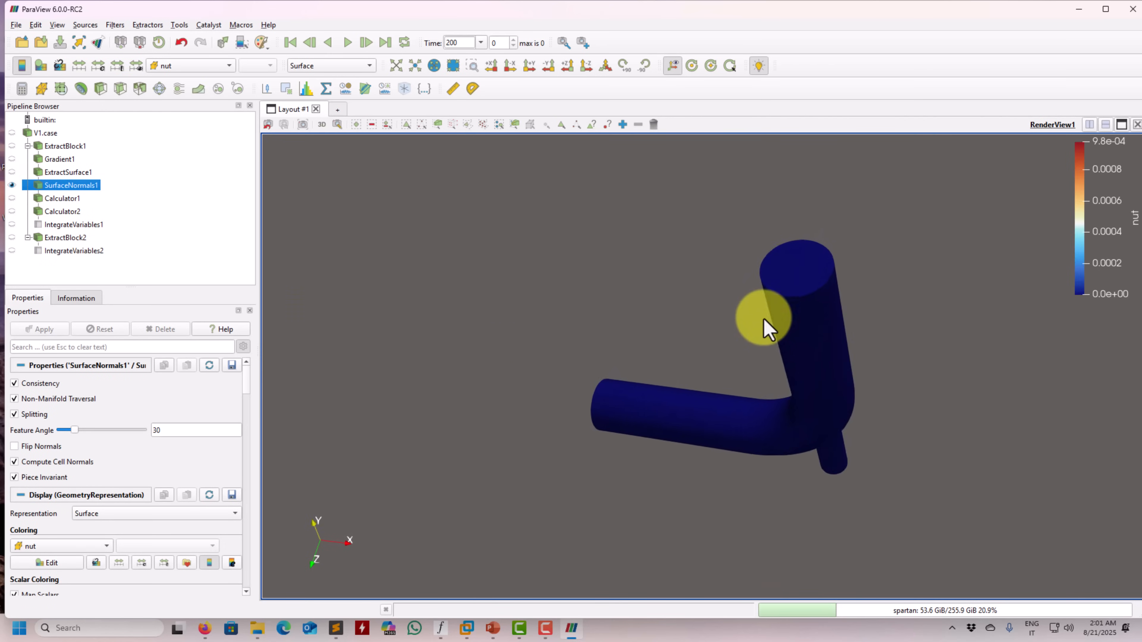
pyautogui.click(195, 68)
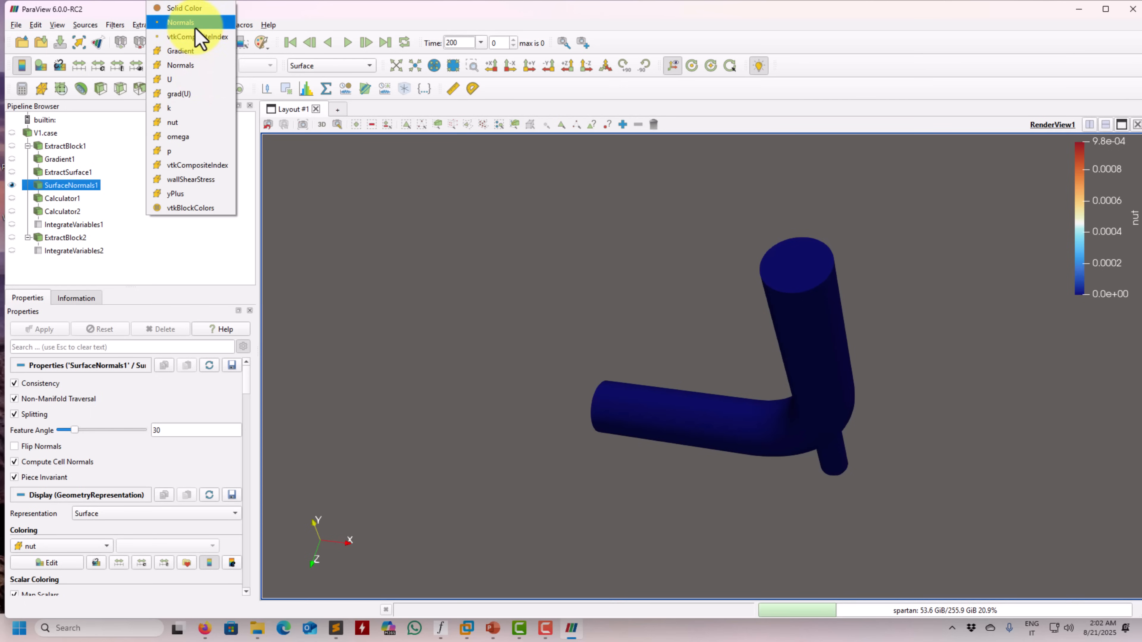
pyautogui.click(187, 81)
pyautogui.moveTo(642, 308); pyautogui.dragTo(627, 224)
pyautogui.moveTo(621, 438); pyautogui.dragTo(568, 380)
# Display ExtractSurface1 instead of SurfaceNormals1, coloured by U magnitude, and orbit to the pipe's open ends
pyautogui.click(12, 185)
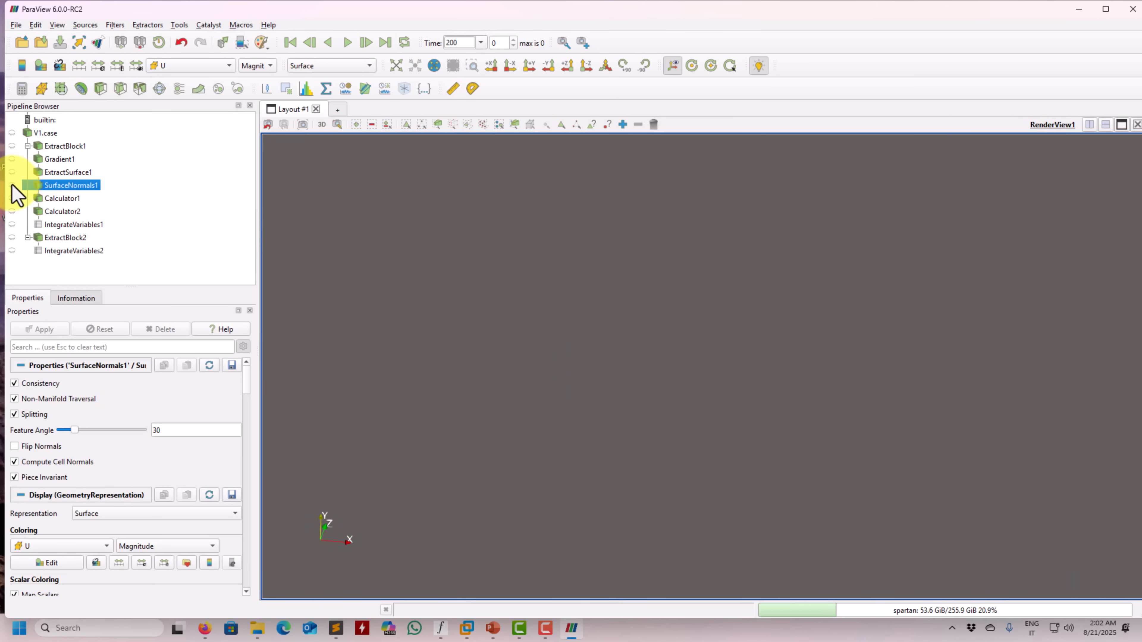
pyautogui.click(12, 172)
pyautogui.click(212, 65)
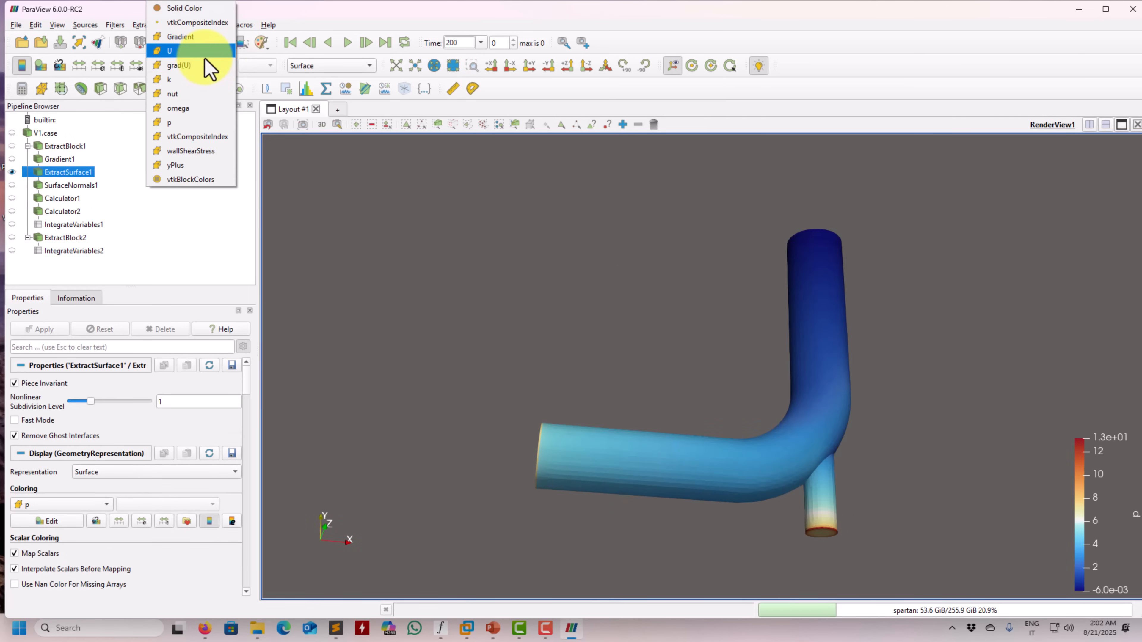
pyautogui.click(204, 52)
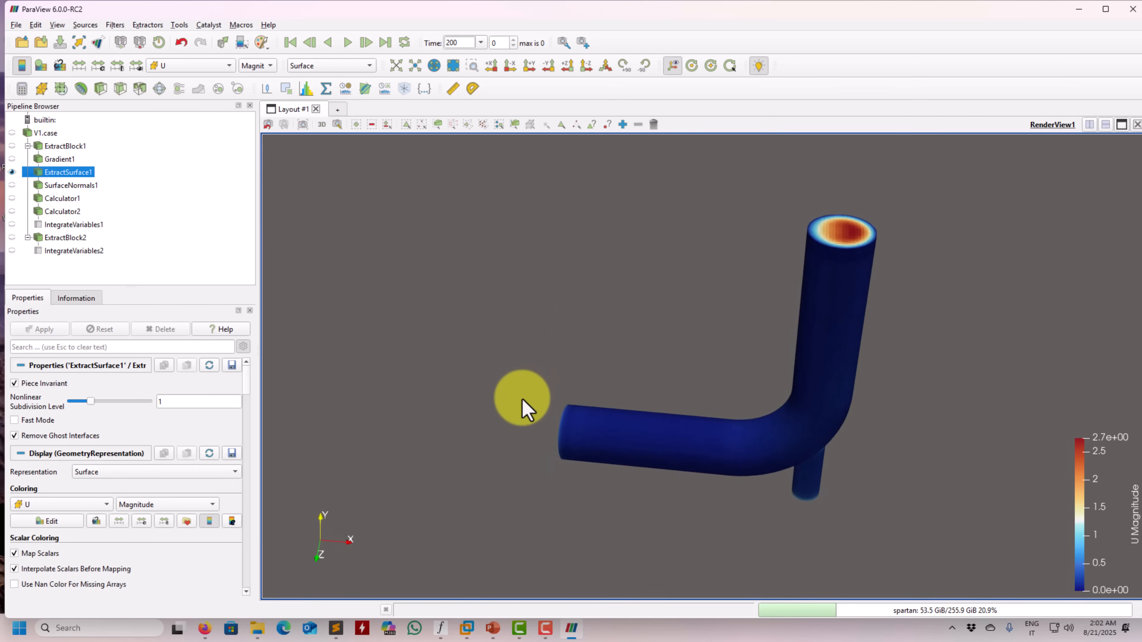
pyautogui.moveTo(522, 408); pyautogui.dragTo(489, 395)
pyautogui.moveTo(855, 241); pyautogui.dragTo(737, 351)
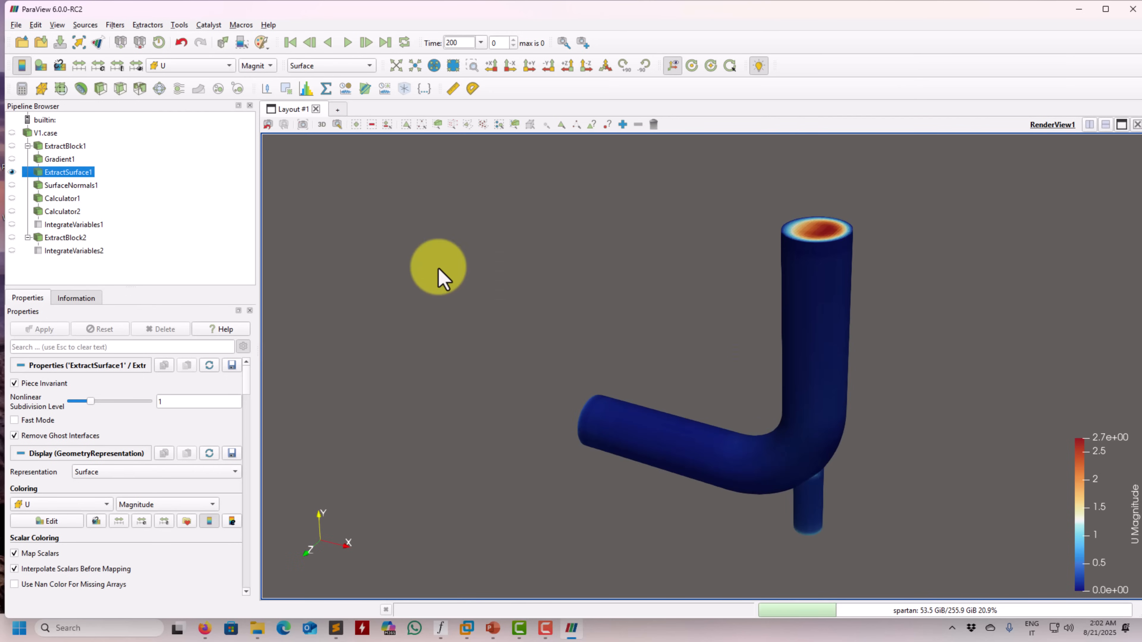
# Apply a Feature Edges Region Ids filter to ExtractSurface1 with a max angle of 30
pyautogui.click(116, 25)
pyautogui.moveTo(120, 71)
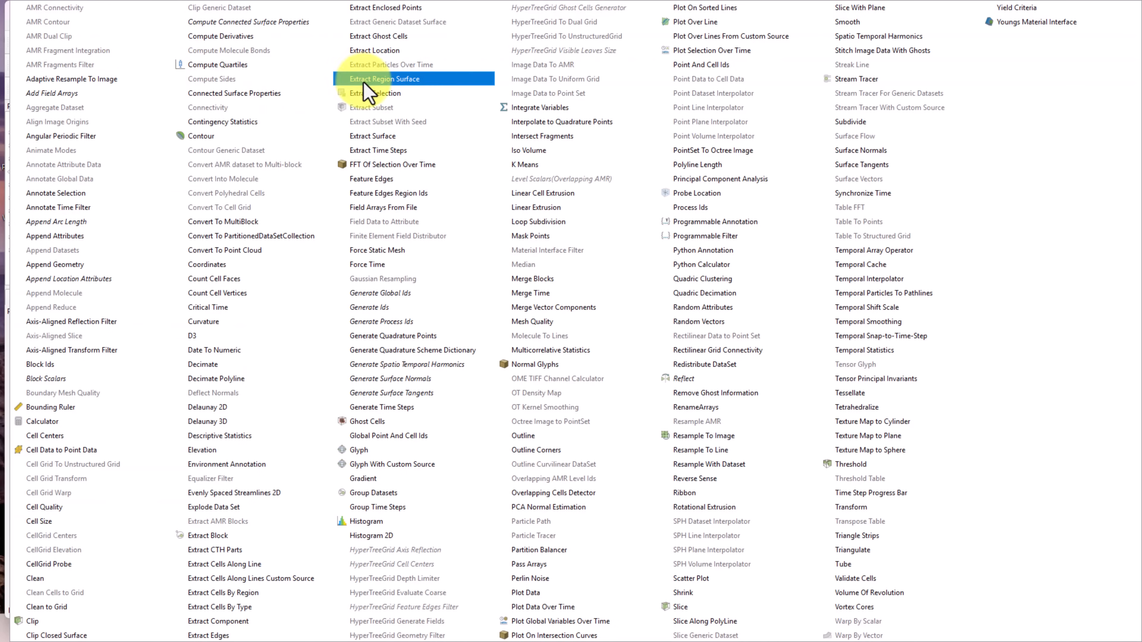
pyautogui.click(416, 196)
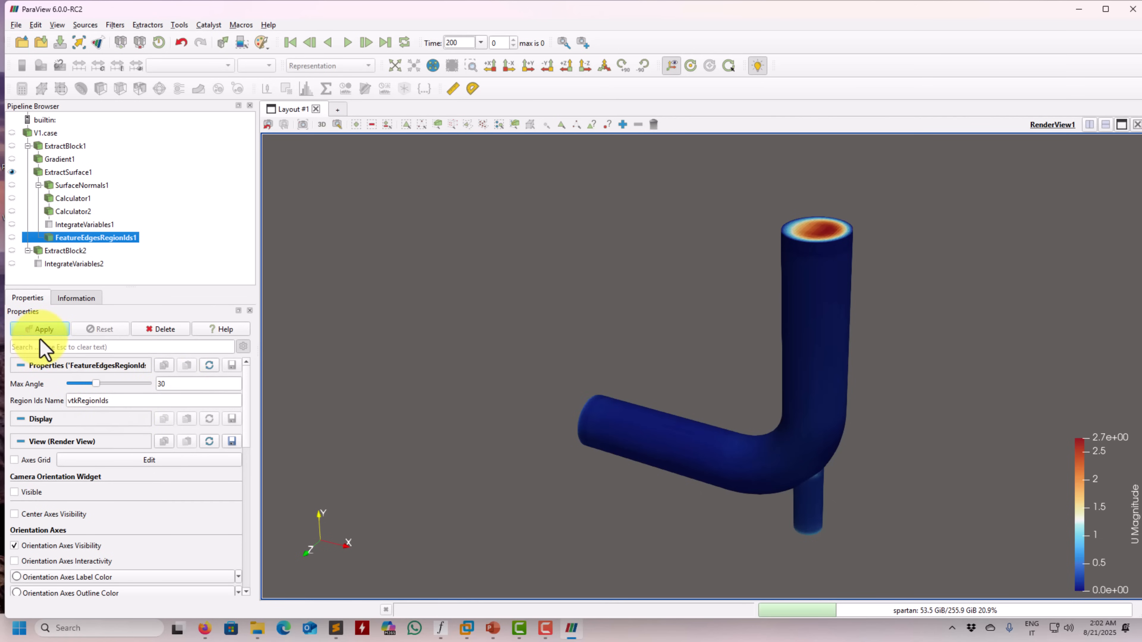
pyautogui.moveTo(688, 293); pyautogui.dragTo(442, 243)
# Colour the feature edges region output by vtkRegionIds and inspect the regions around the pipe
pyautogui.click(198, 69)
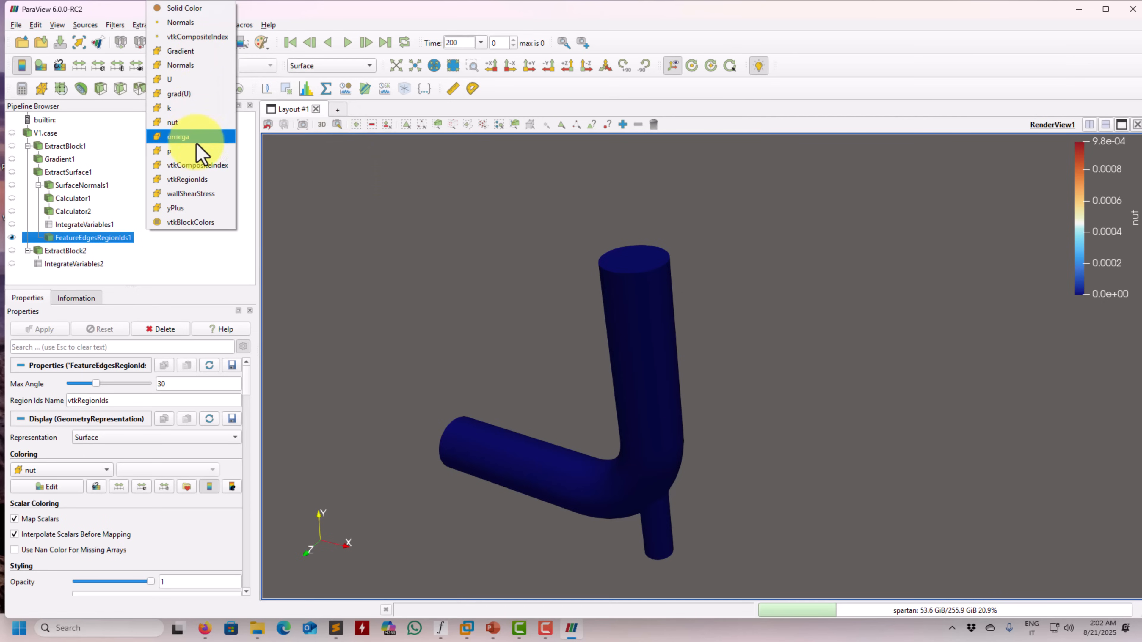
pyautogui.click(201, 184)
pyautogui.moveTo(551, 354); pyautogui.dragTo(485, 313)
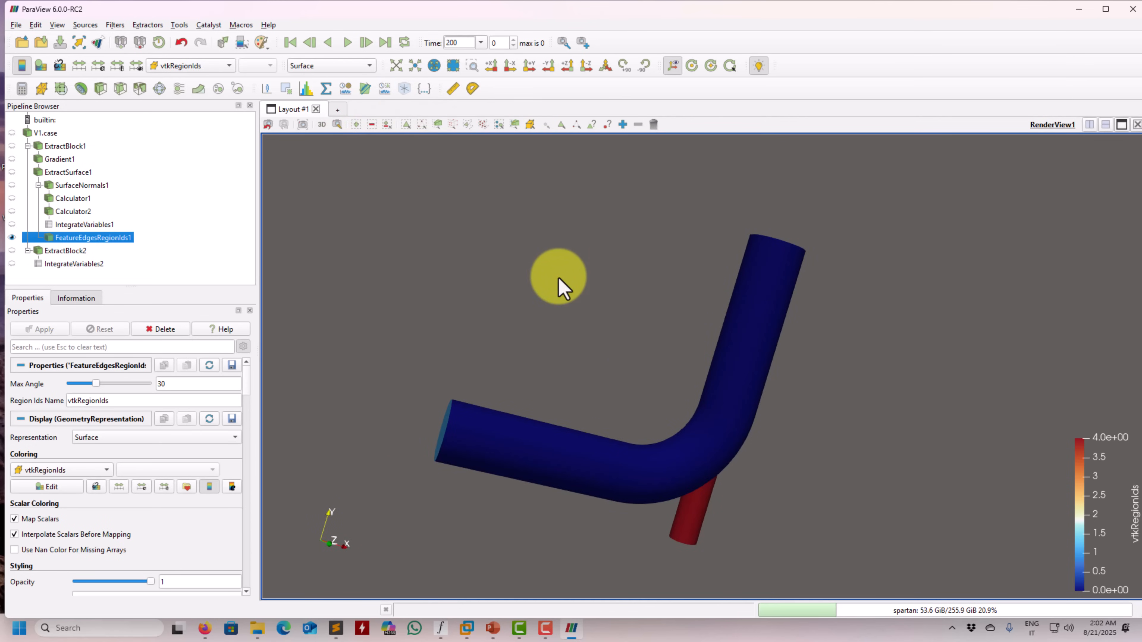
pyautogui.moveTo(559, 285); pyautogui.dragTo(591, 342)
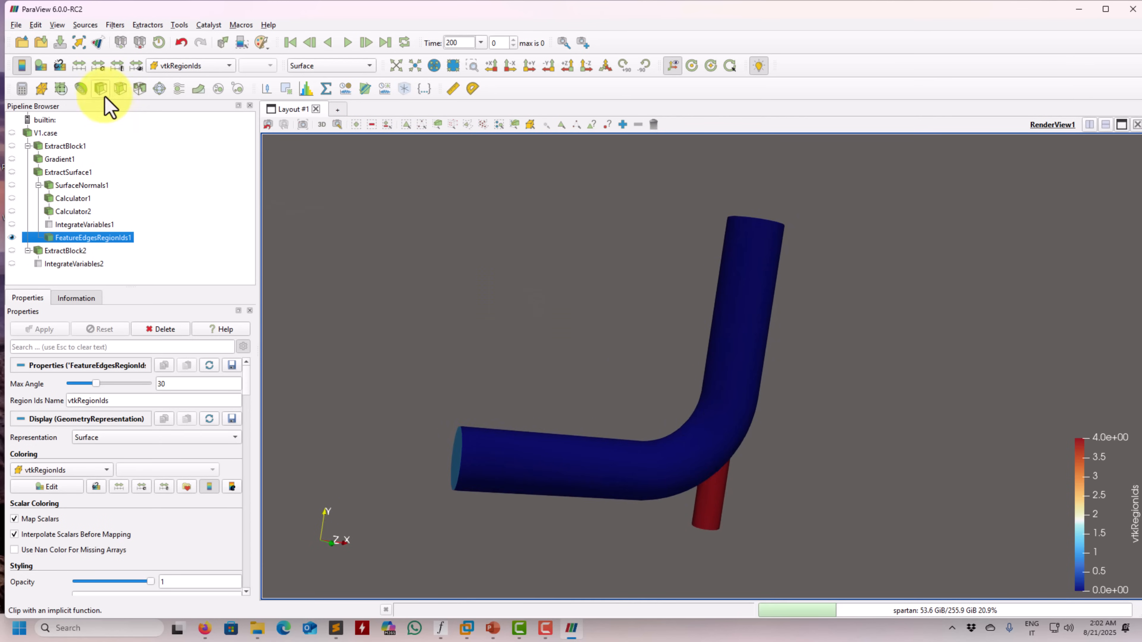
# Isolate the large pipe wall with a Threshold on vtkRegionIds between 0 and 0.64
pyautogui.click(140, 89)
pyautogui.click(205, 383)
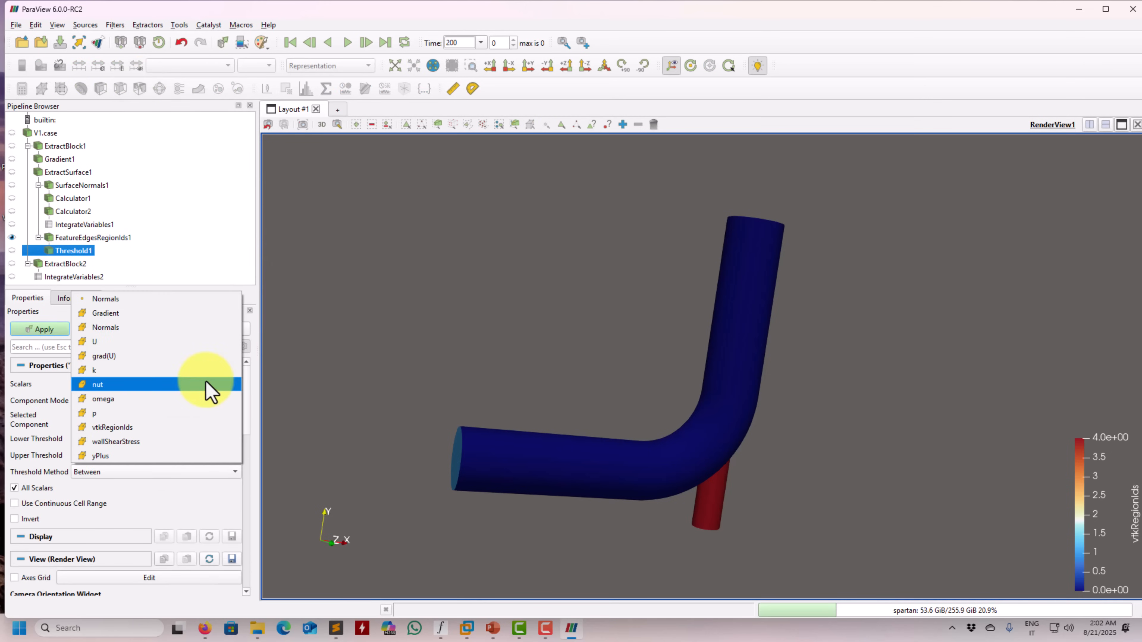
pyautogui.click(177, 426)
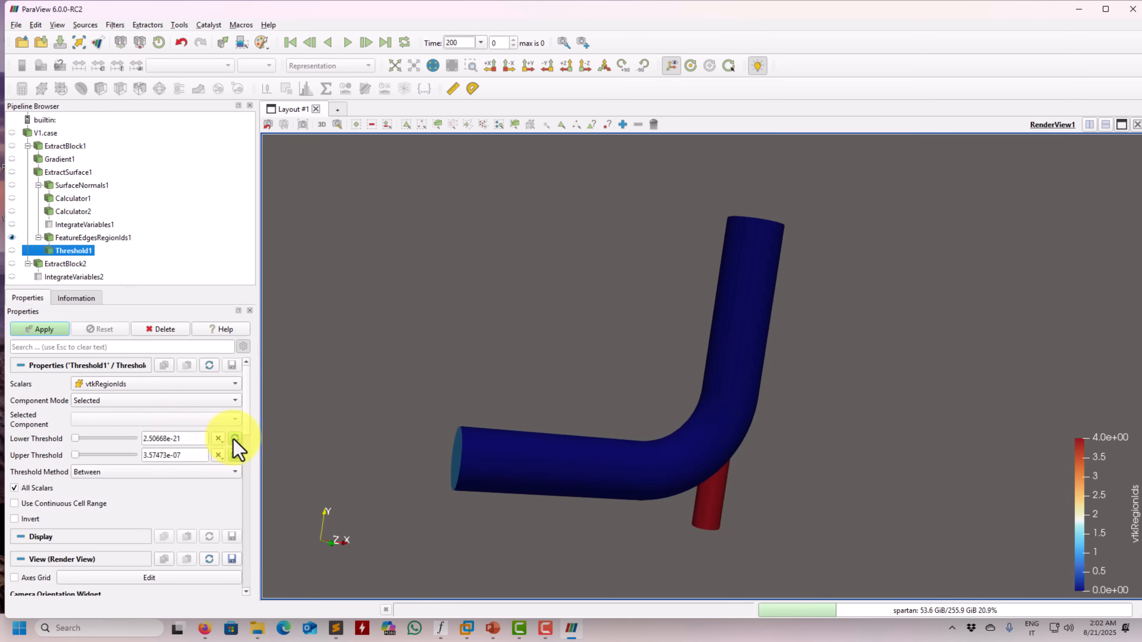
pyautogui.click(234, 454)
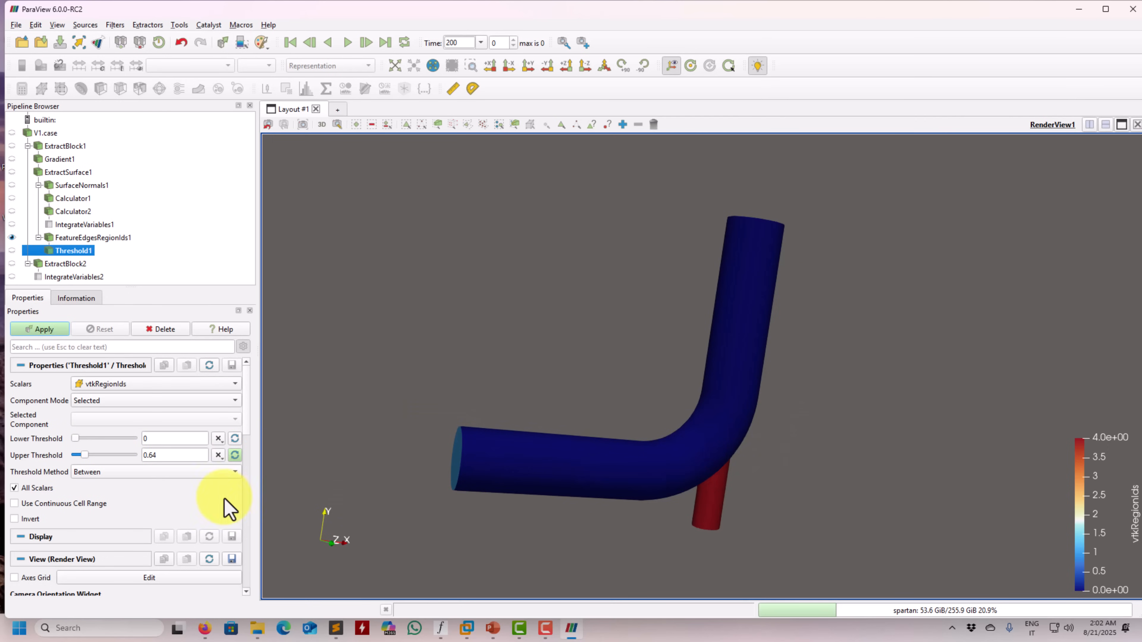
pyautogui.click(41, 329)
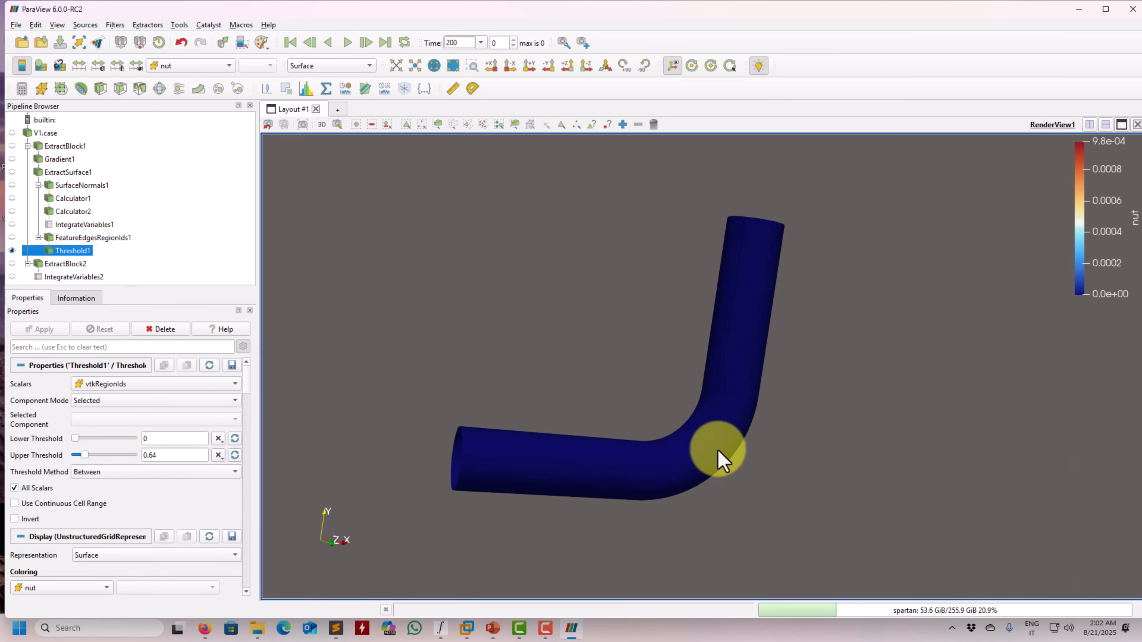
pyautogui.moveTo(721, 459); pyautogui.dragTo(674, 468)
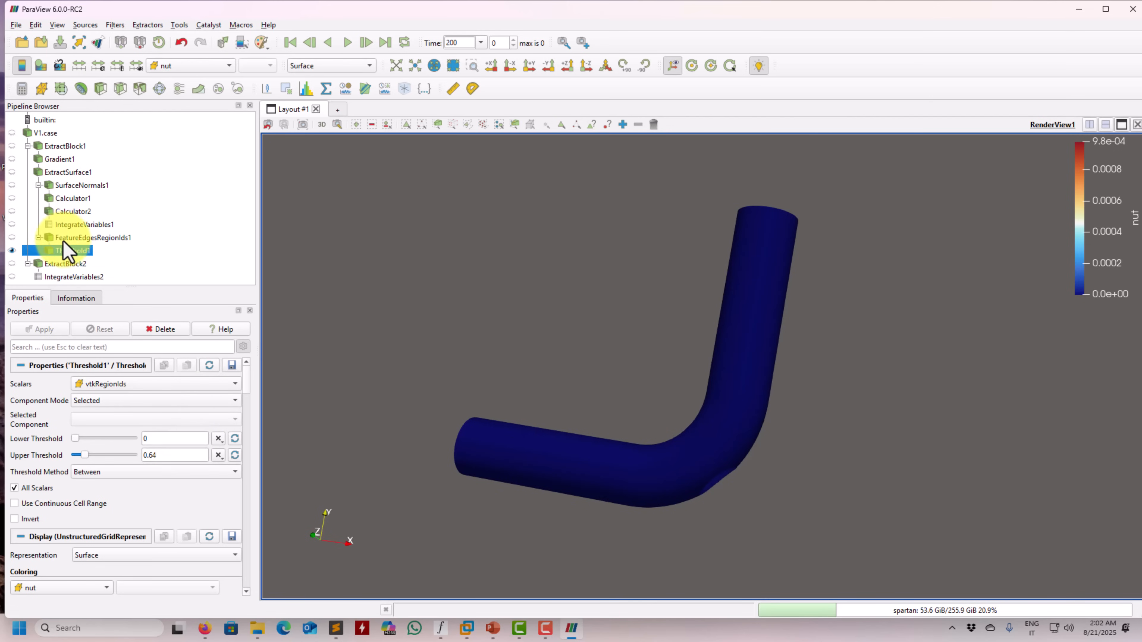
# Add a second Threshold on FeatureEdgesRegionIds1, isolating the small pipe wall with vtkRegionIds between 4 and 4
pyautogui.click(98, 238)
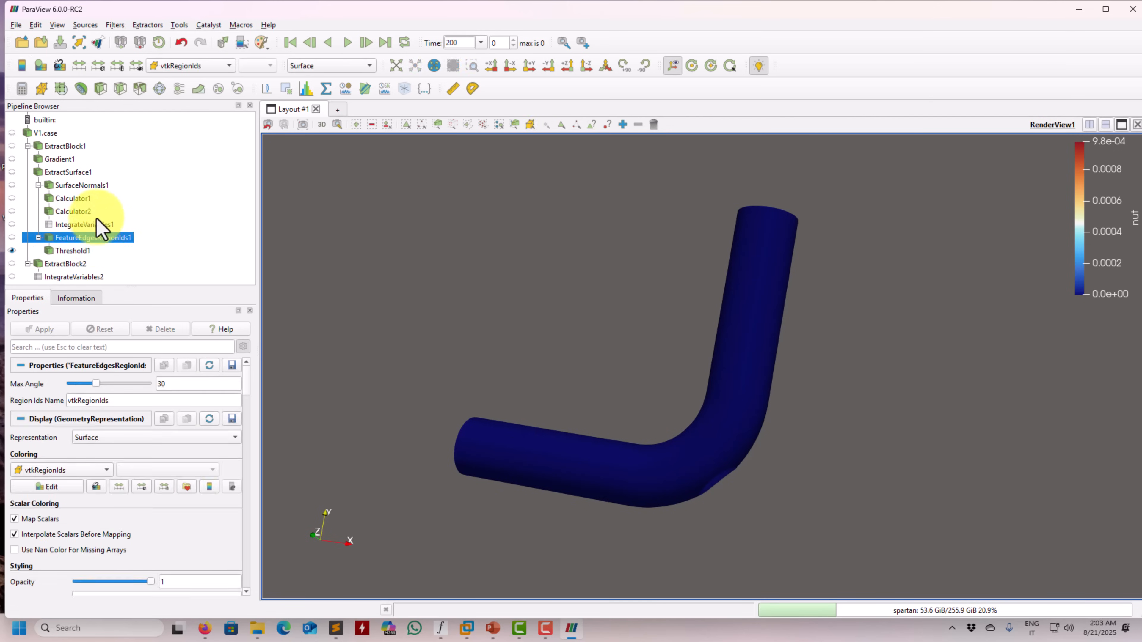
pyautogui.click(139, 89)
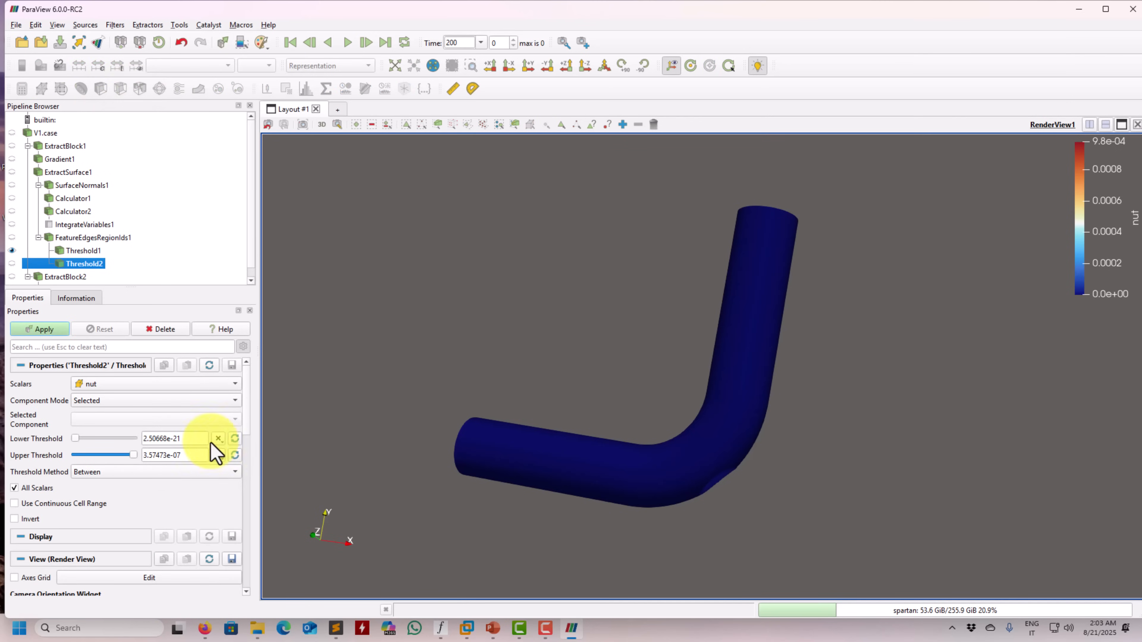
pyautogui.click(195, 385)
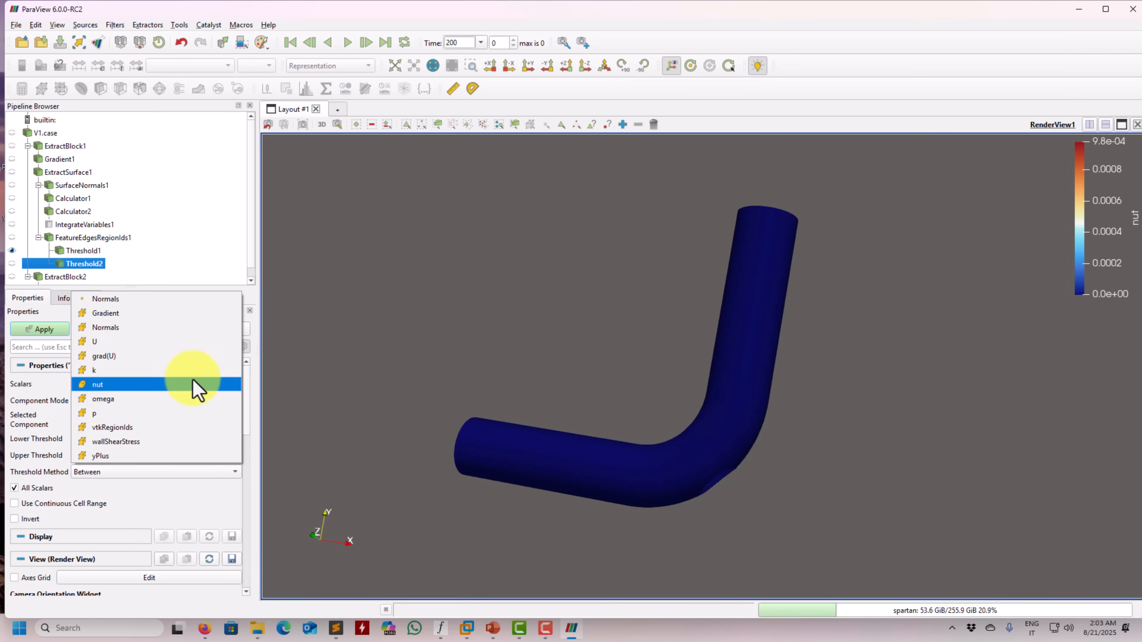
pyautogui.click(161, 431)
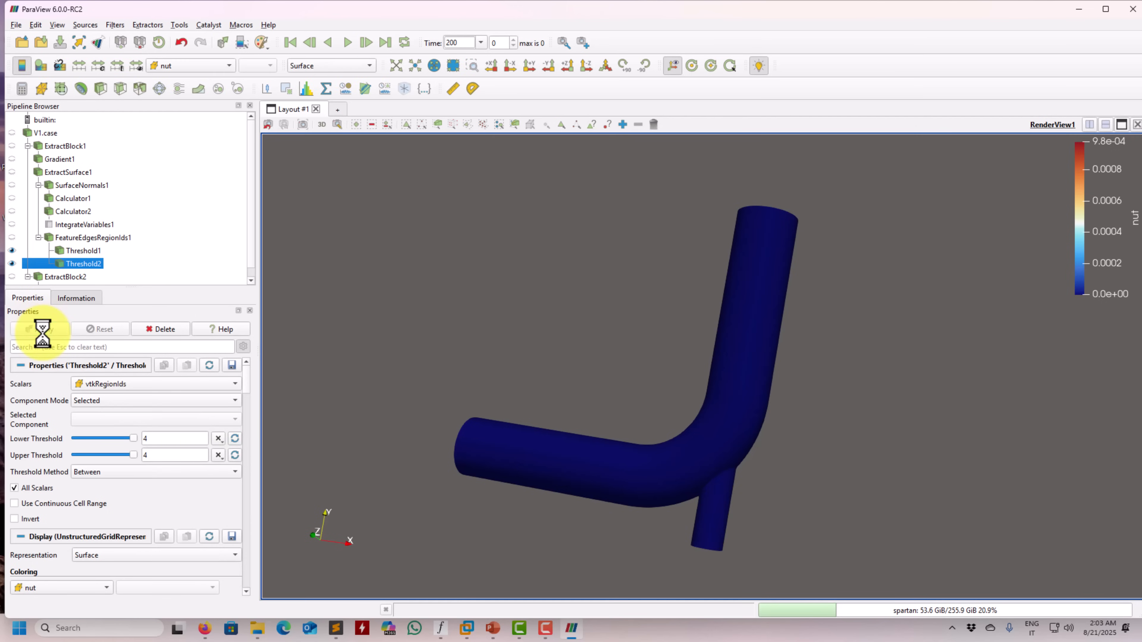
pyautogui.moveTo(613, 355); pyautogui.dragTo(558, 286)
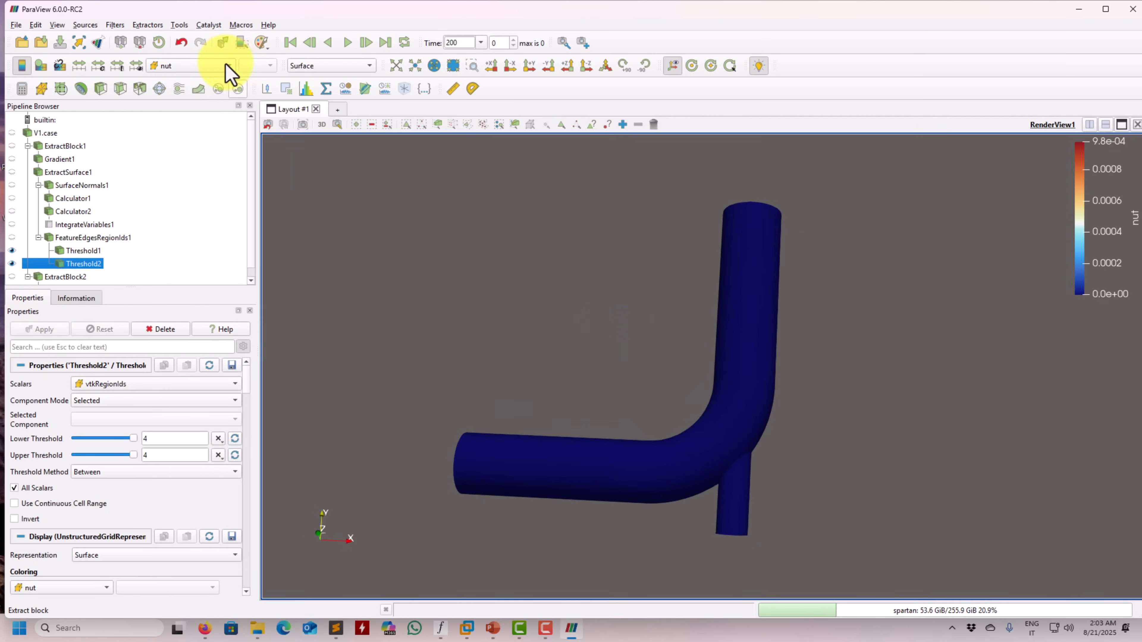
# Colour Threshold2 by grad(U) component 0 and Threshold1 by U magnitude
pyautogui.click(211, 66)
pyautogui.click(198, 93)
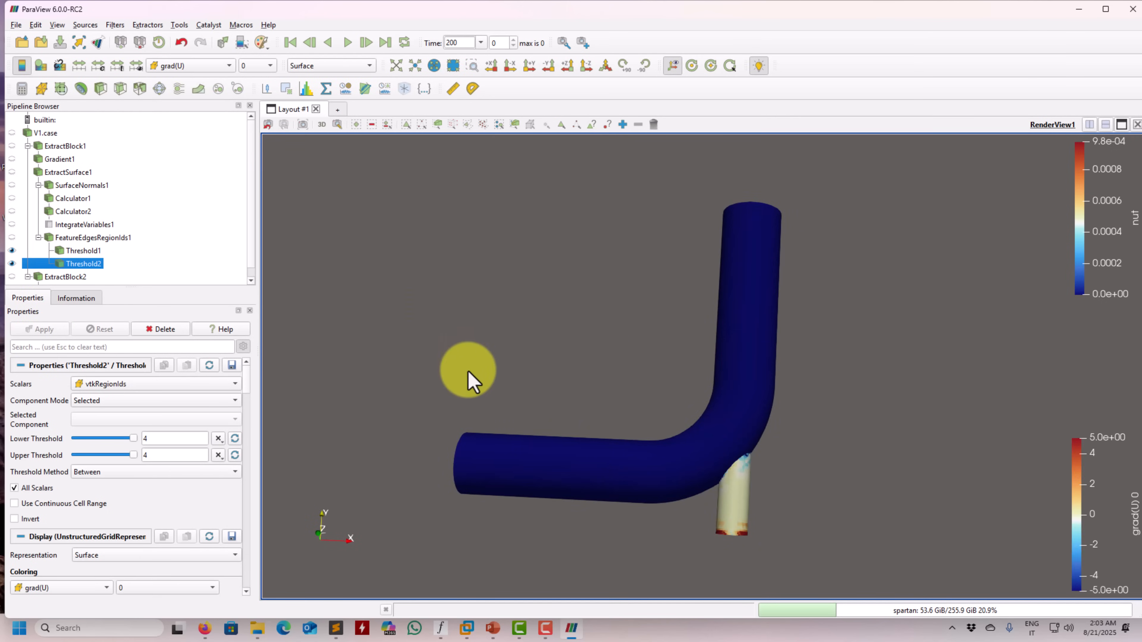
pyautogui.keyDown('ctrl'); pyautogui.click(83, 250); pyautogui.keyUp('ctrl')
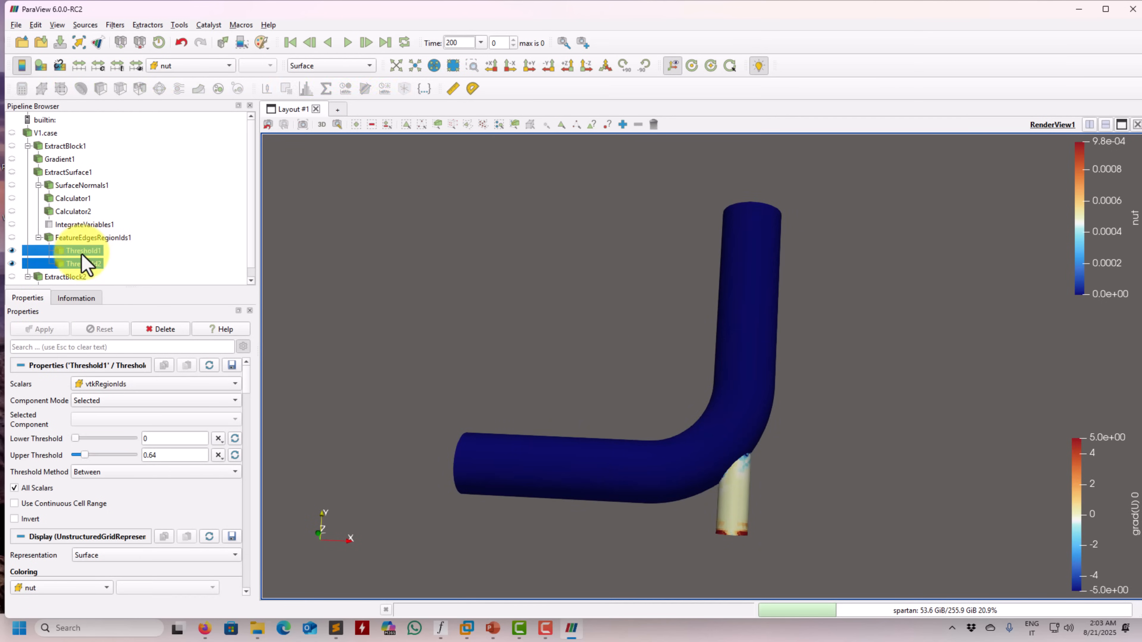
pyautogui.click(170, 66)
pyautogui.click(172, 80)
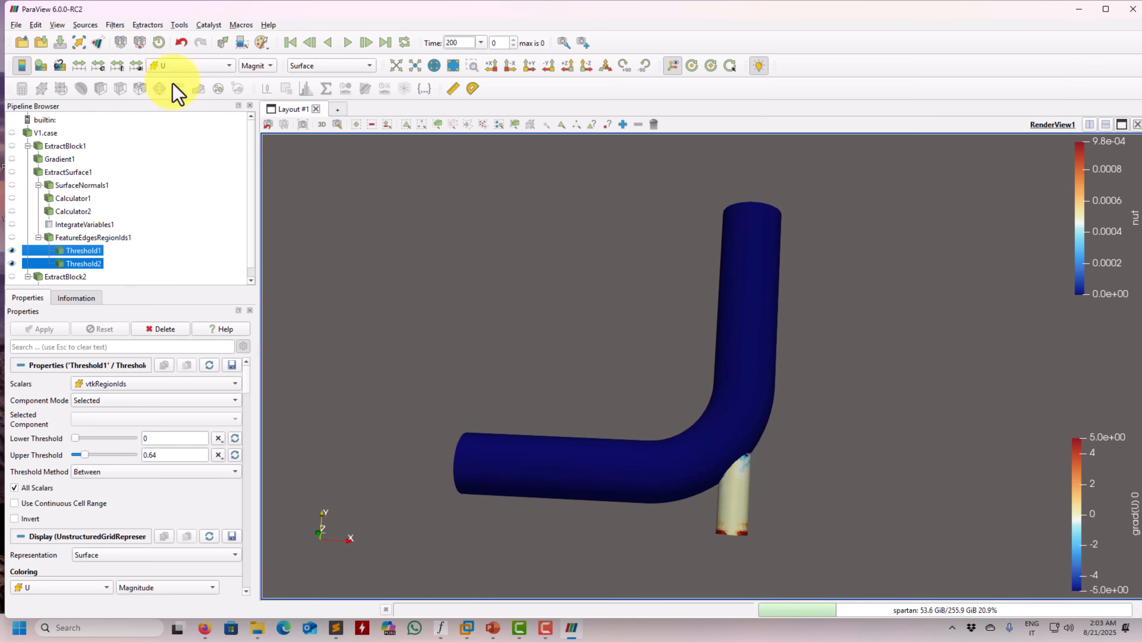
# Group Threshold1 and Threshold2 into one vtkMultiBlockDataSet with Group Datasets
pyautogui.click(84, 251)
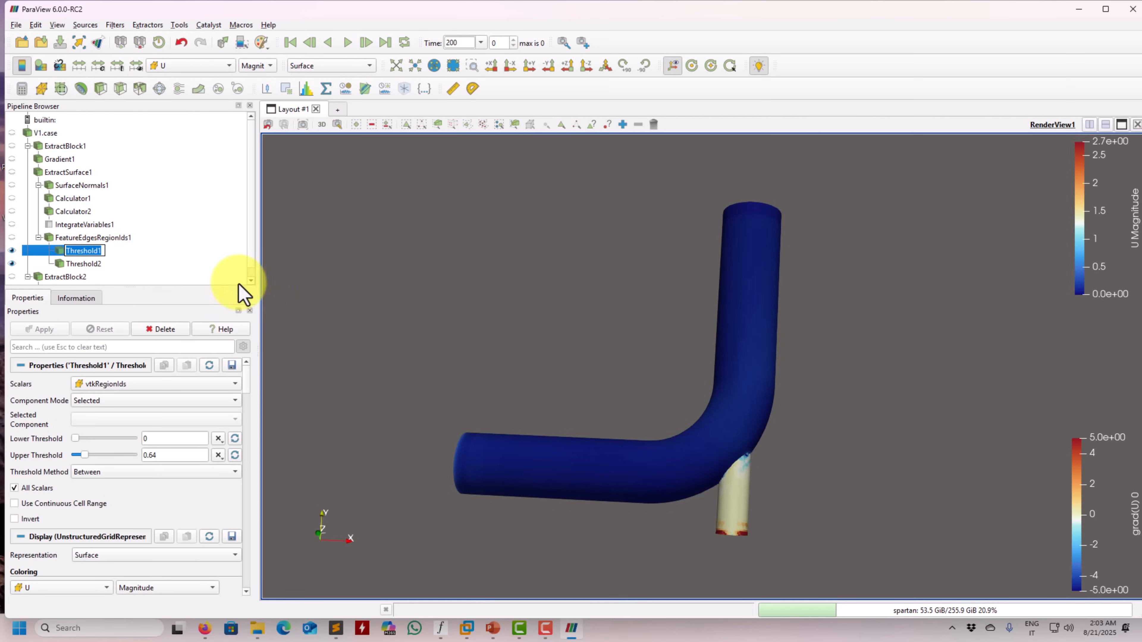
pyautogui.click(110, 264)
pyautogui.click(89, 263)
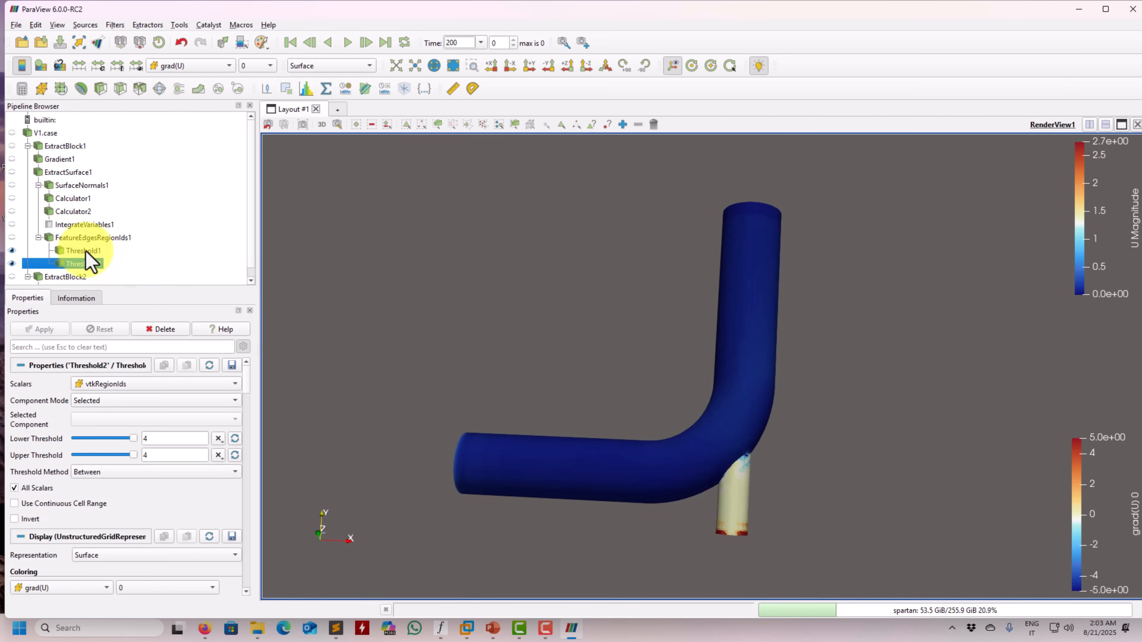
pyautogui.keyDown('ctrl'); pyautogui.click(85, 250); pyautogui.keyUp('ctrl')
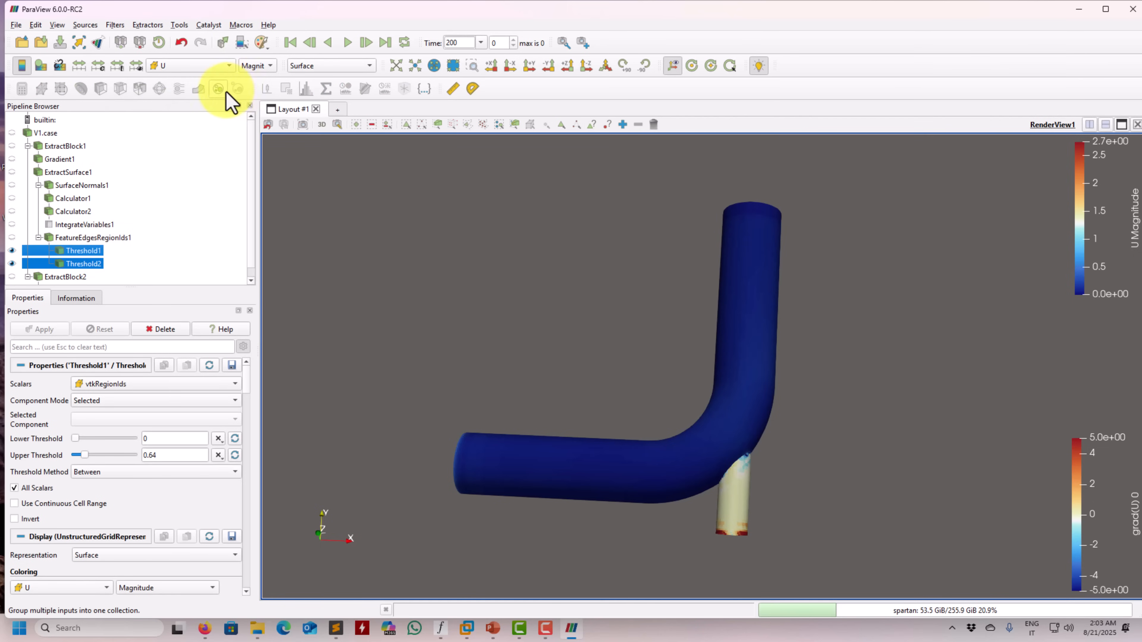
pyautogui.click(218, 89)
pyautogui.click(36, 330)
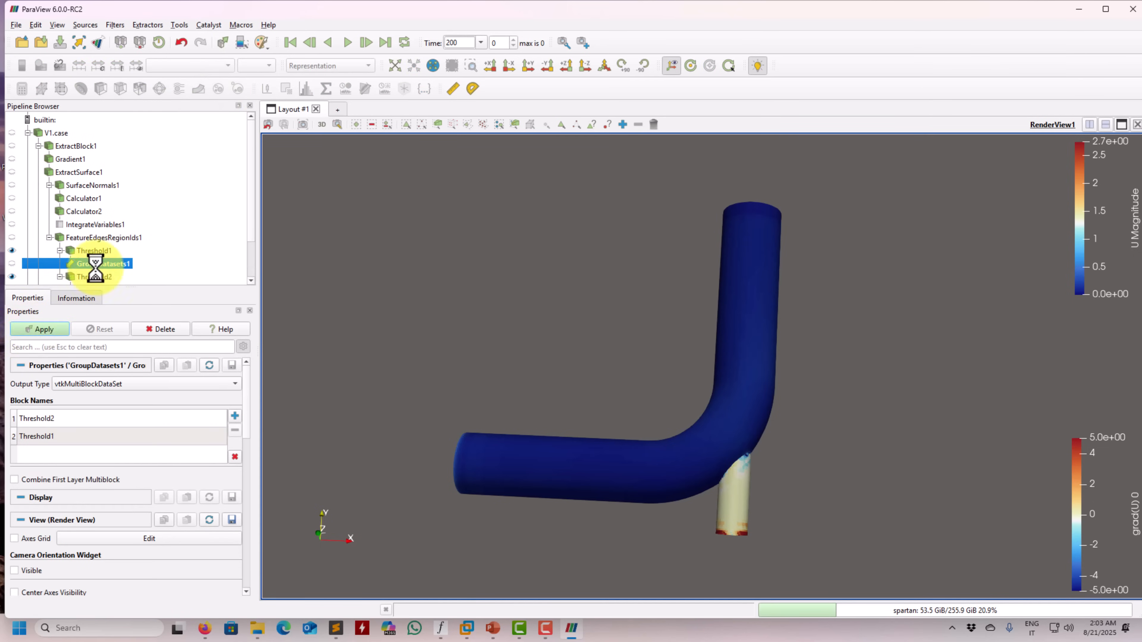
# Colour the grouped dataset by U magnitude and check both pipe walls
pyautogui.click(215, 72)
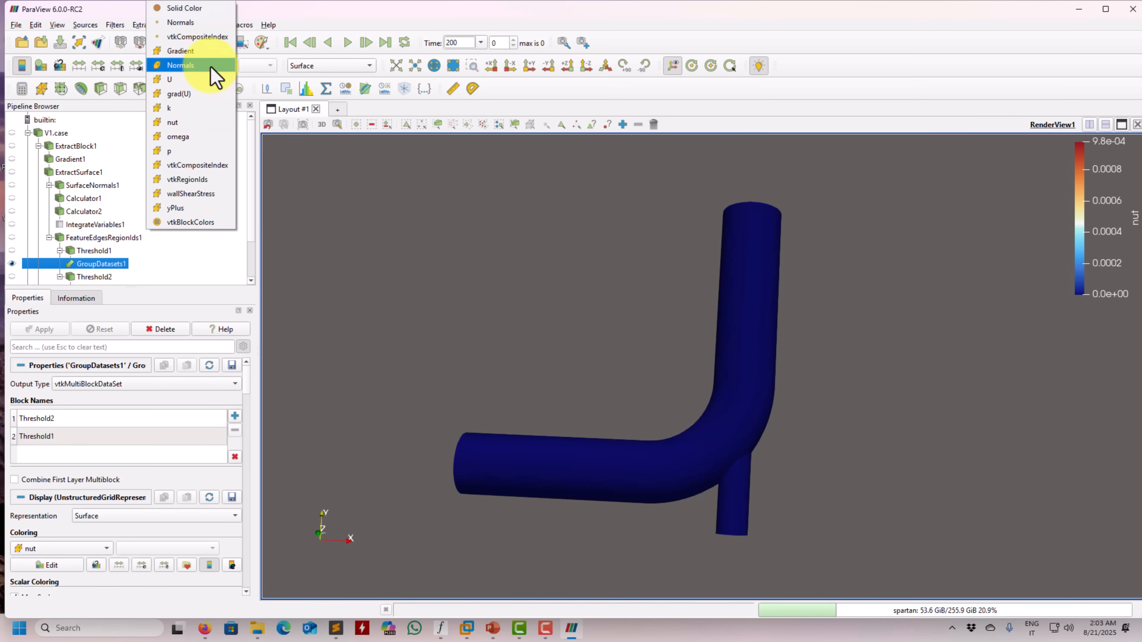
pyautogui.click(197, 81)
pyautogui.moveTo(452, 361); pyautogui.dragTo(458, 332)
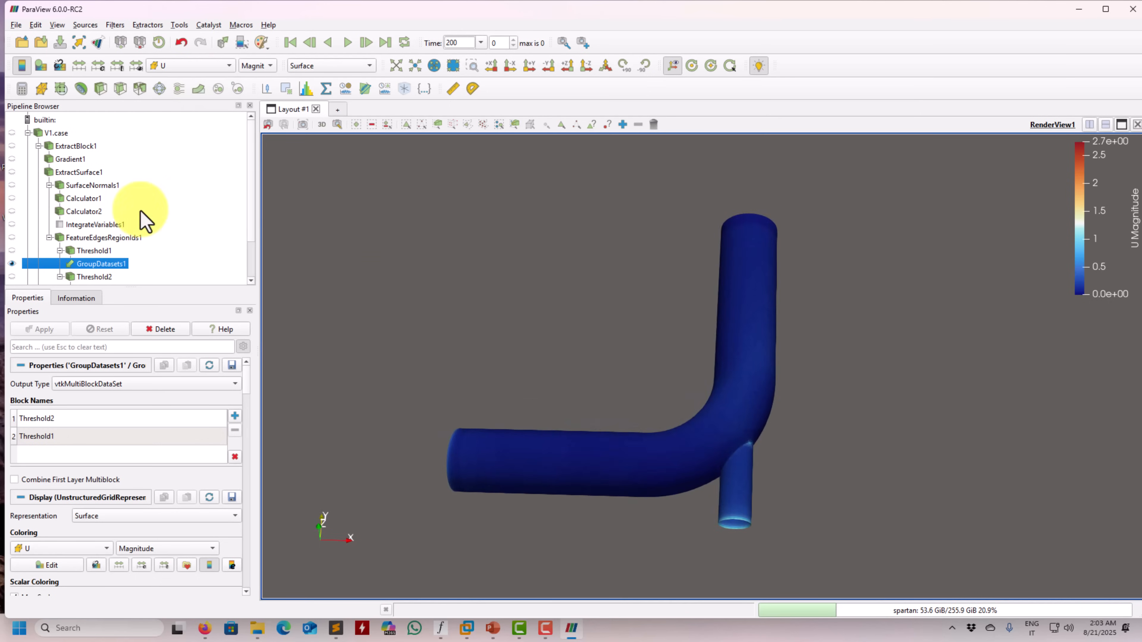
# Colour GroupDatasets1 by grad(U) component 0 and orbit to the junction of the two pipes
pyautogui.scroll(-2, 47, 245)
pyautogui.click(92, 230)
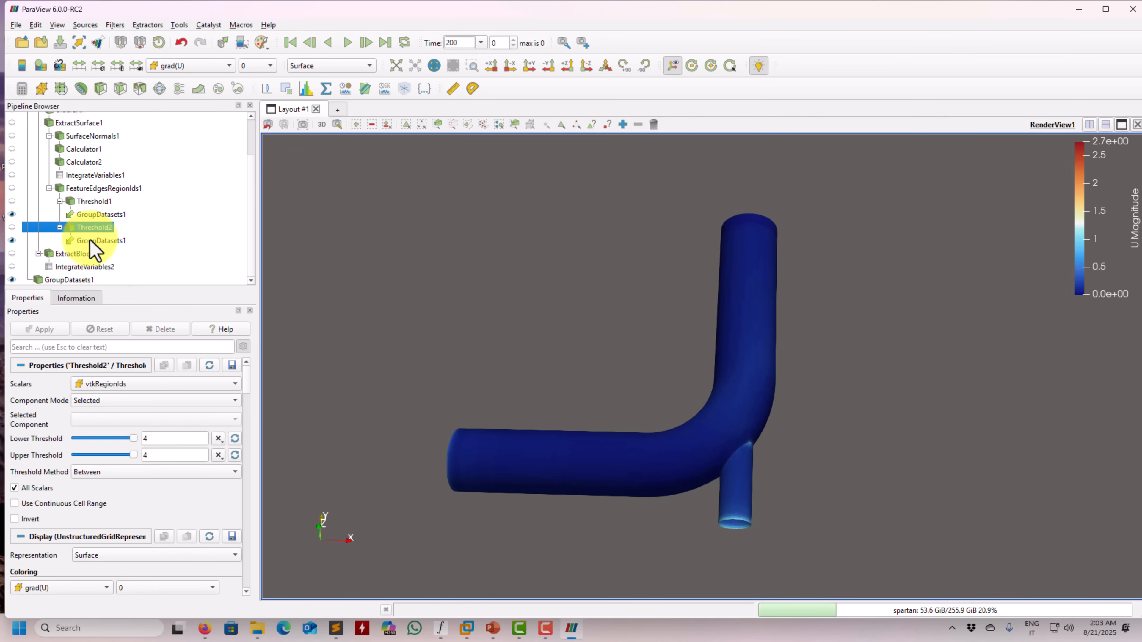
pyautogui.click(90, 241)
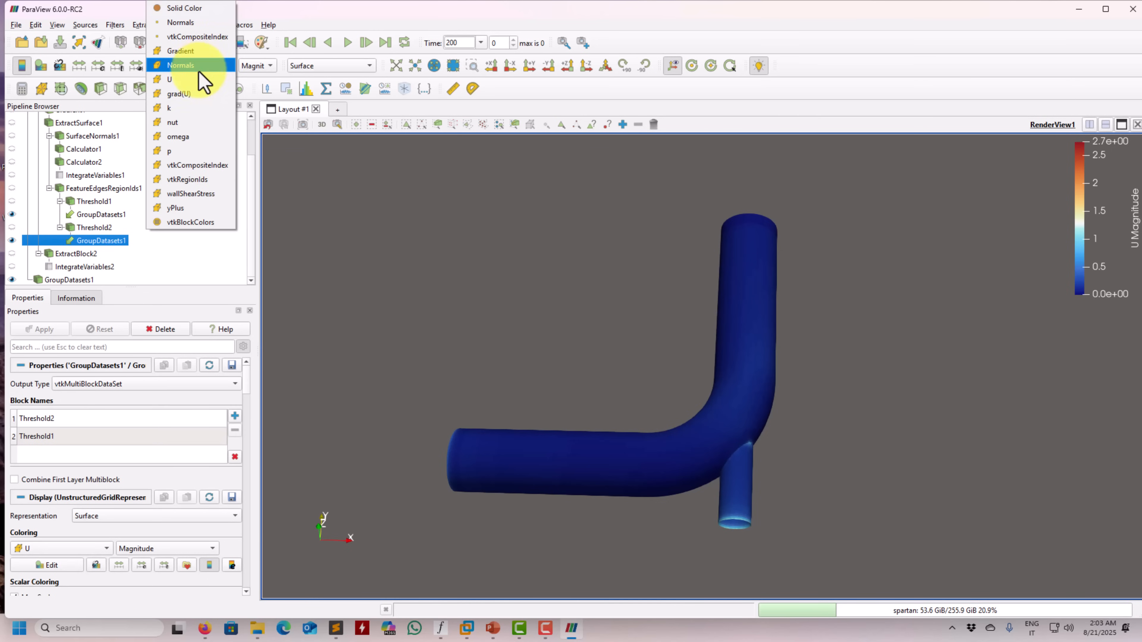
pyautogui.click(185, 96)
pyautogui.moveTo(645, 359); pyautogui.dragTo(434, 334)
# Split the layout side by side and show ExtractBlock2 in a new render view
pyautogui.click(1089, 124)
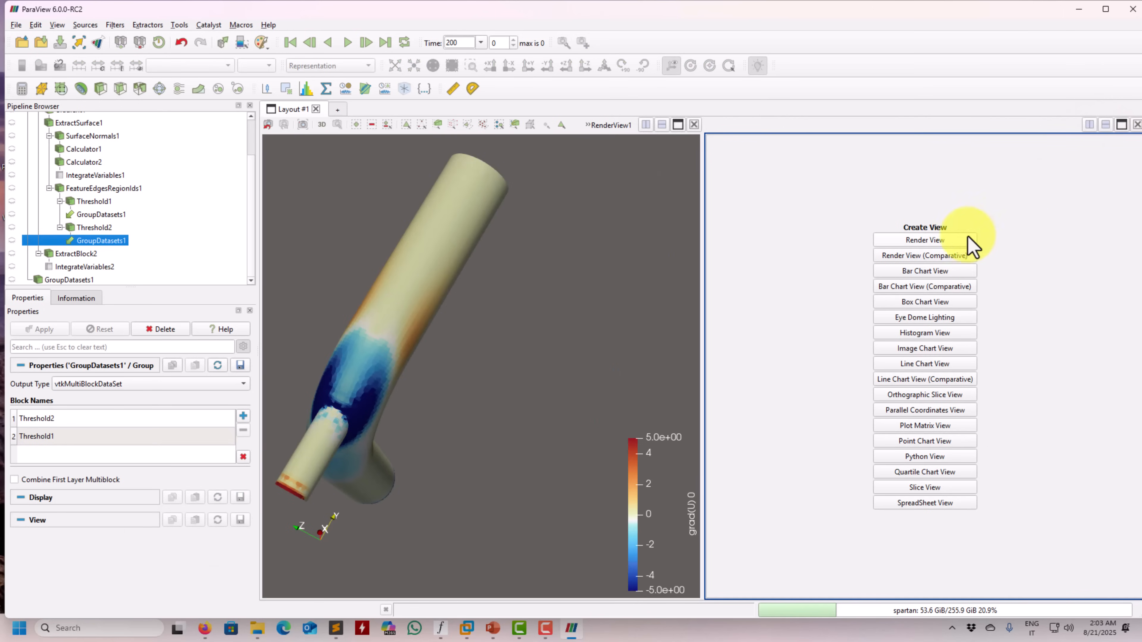
pyautogui.click(947, 243)
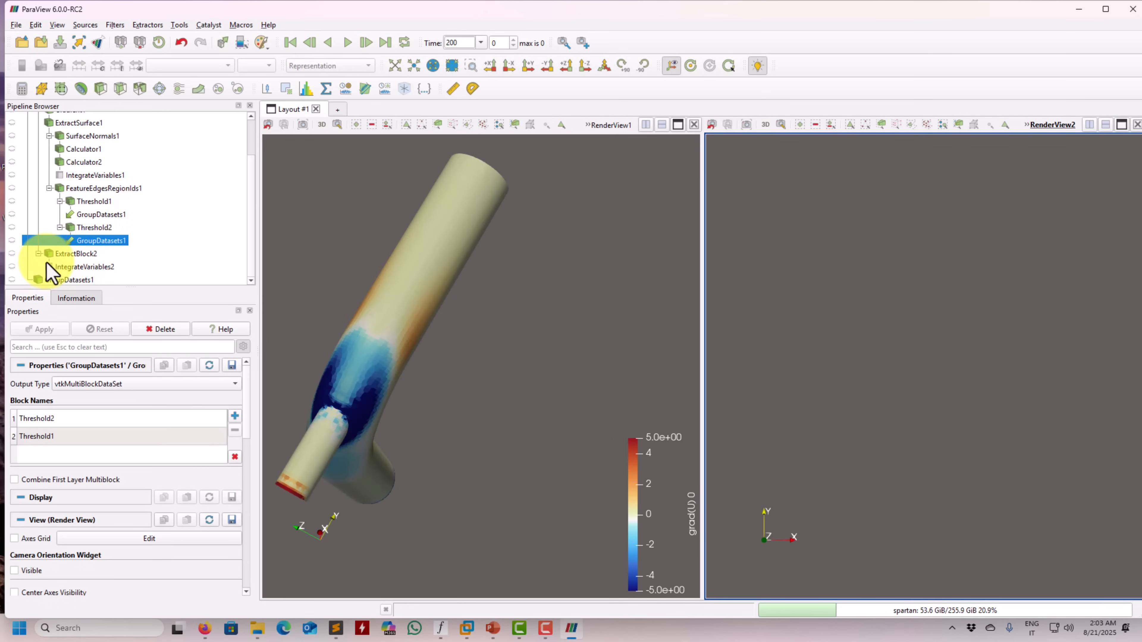
pyautogui.click(12, 254)
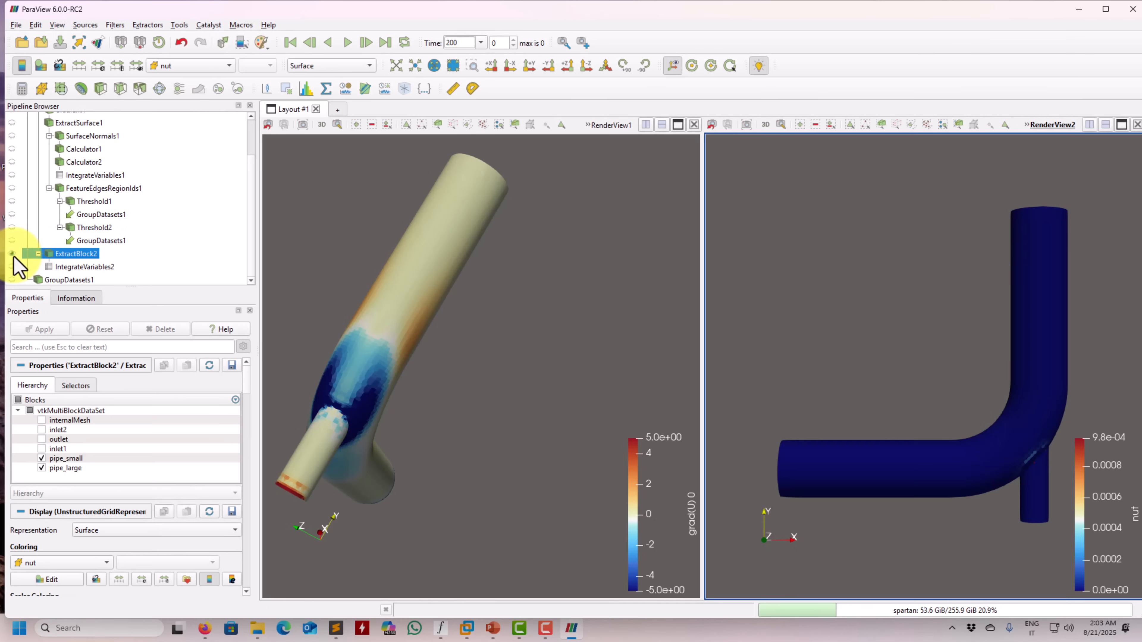
# Colour ExtractBlock2 by grad(U) component 0 and compare its pipe junction with the grouped datasets in the neighbouring view
pyautogui.click(178, 67)
pyautogui.click(180, 51)
pyautogui.moveTo(994, 332); pyautogui.dragTo(854, 327)
pyautogui.moveTo(484, 357); pyautogui.dragTo(472, 328)
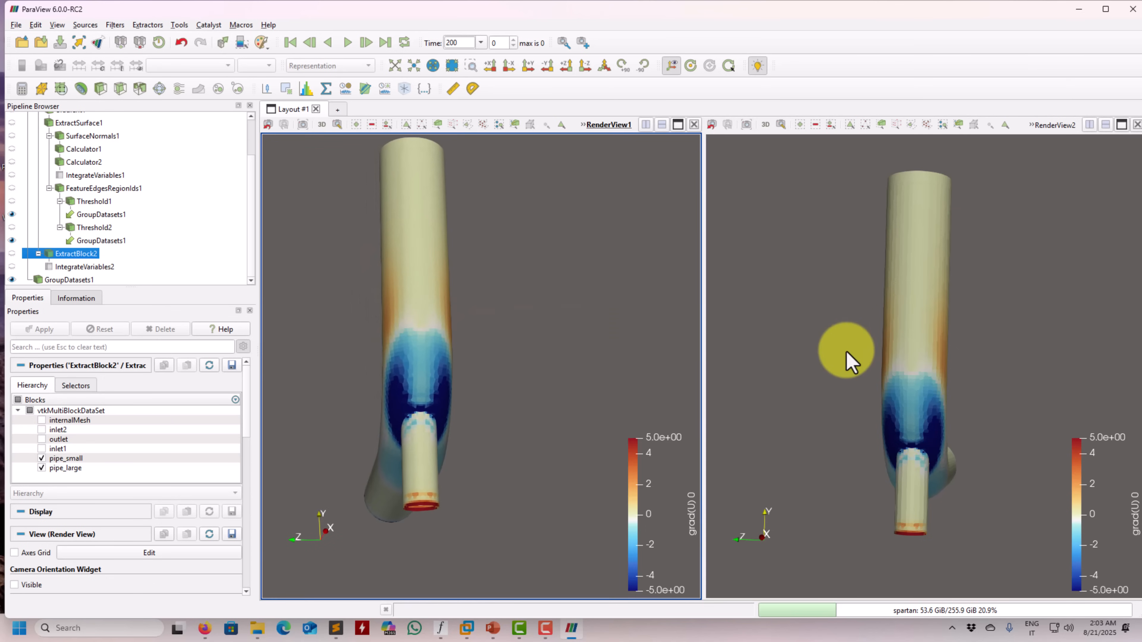
pyautogui.moveTo(820, 374); pyautogui.dragTo(845, 379)
pyautogui.moveTo(509, 390); pyautogui.dragTo(455, 355)
pyautogui.scroll(4, 455, 355)
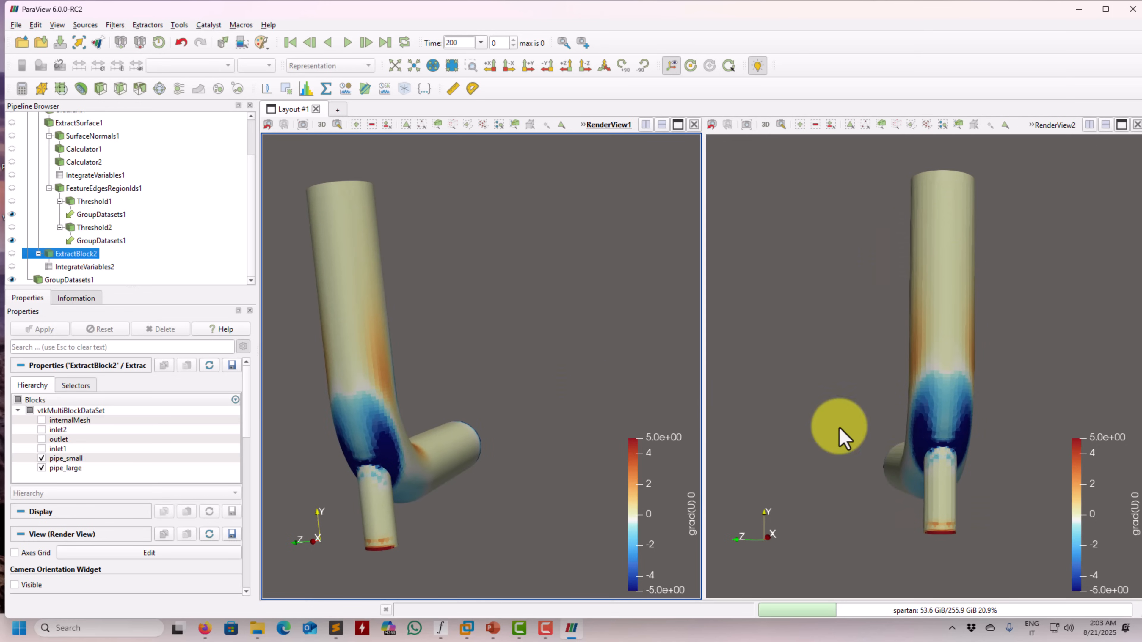
# Check the colouring arrays available for ExtractBlock2 and colour GroupDatasets1 by Gradient component 0
pyautogui.click(897, 435)
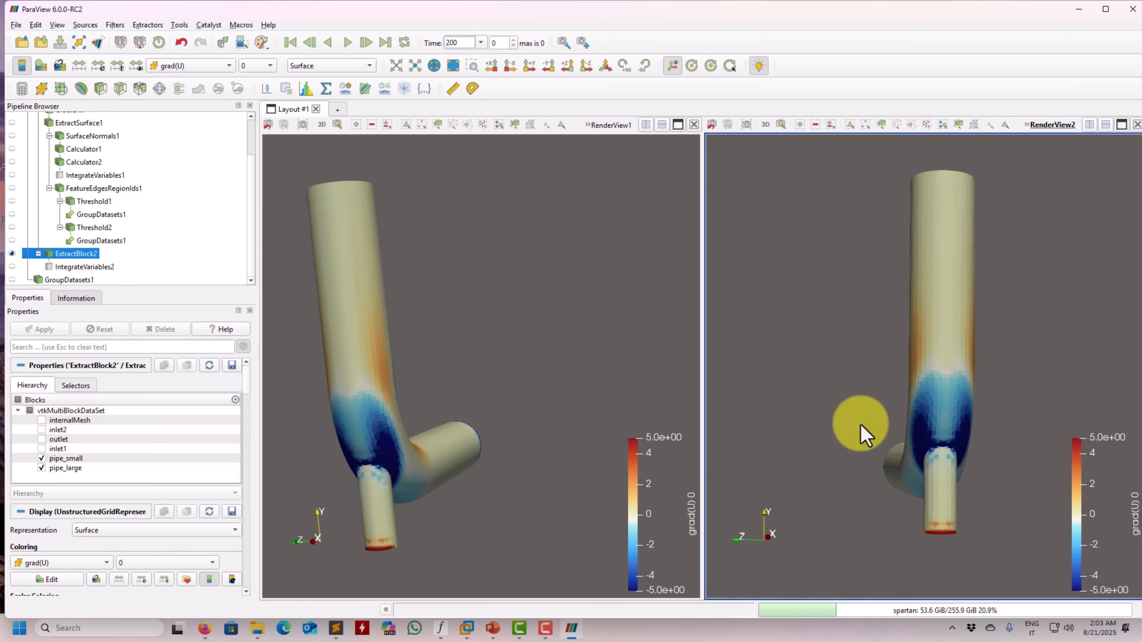
pyautogui.click(227, 75)
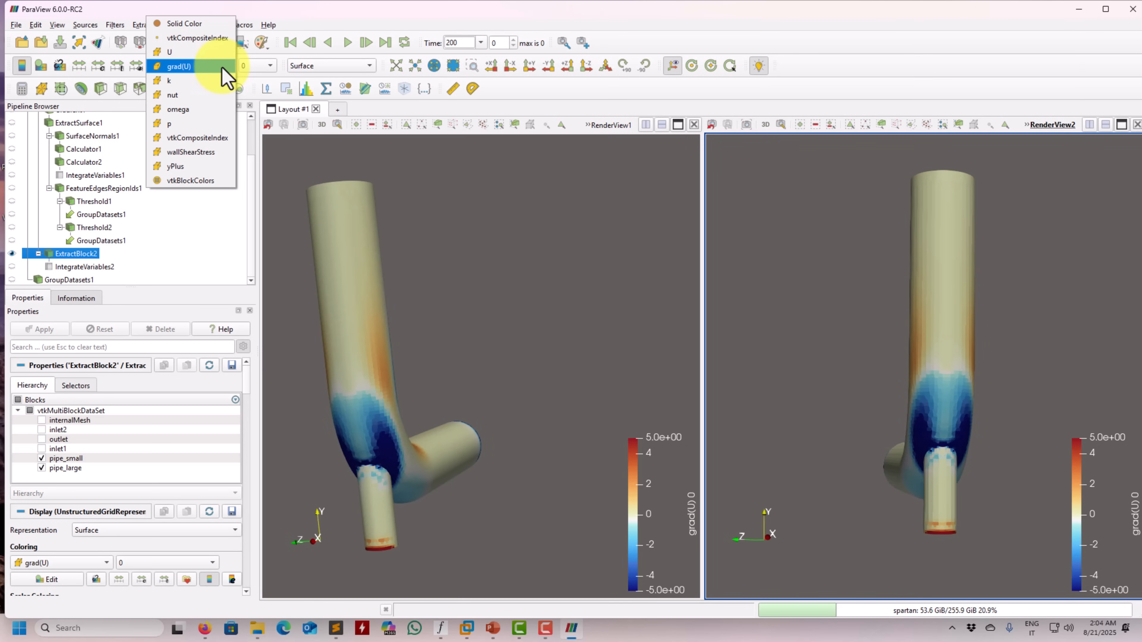
pyautogui.click(442, 325)
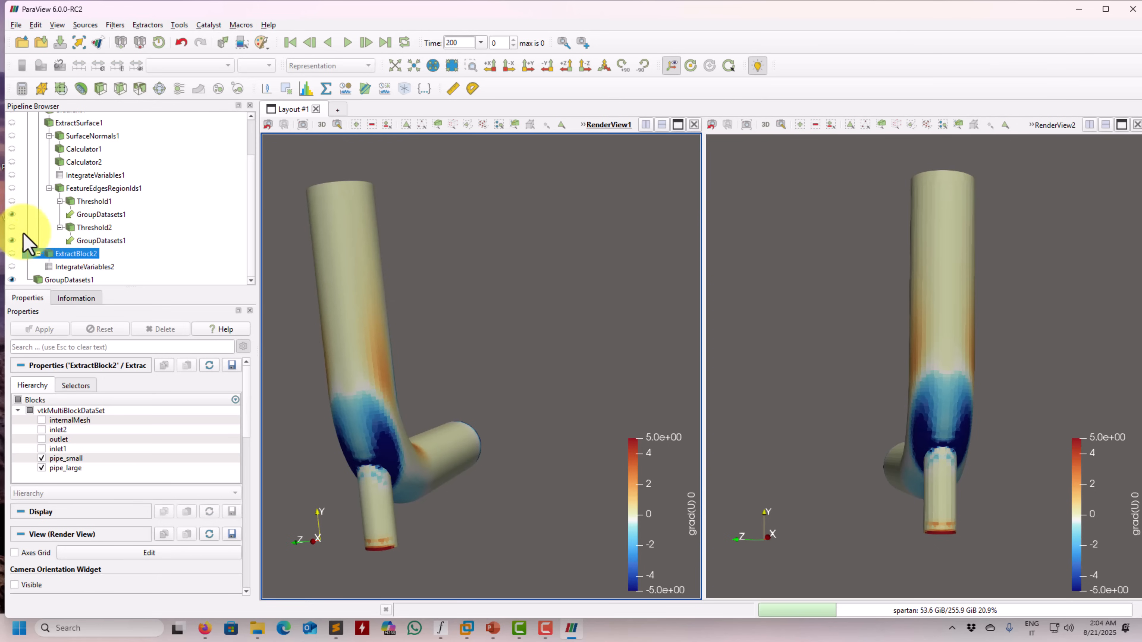
pyautogui.click(100, 240)
pyautogui.click(193, 67)
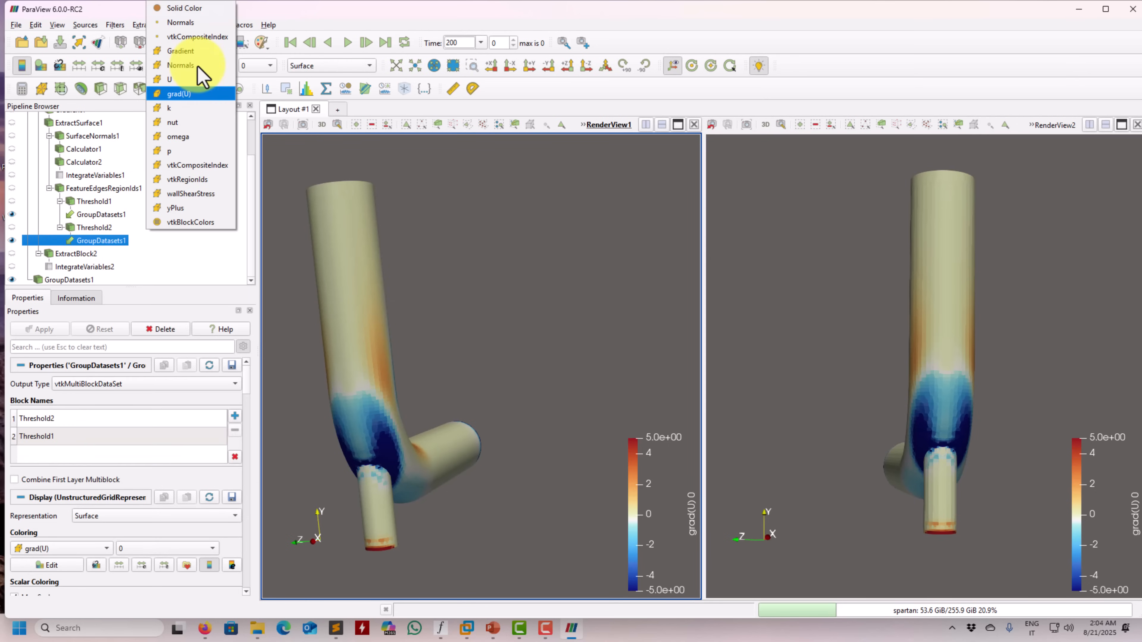
pyautogui.click(194, 51)
pyautogui.click(260, 66)
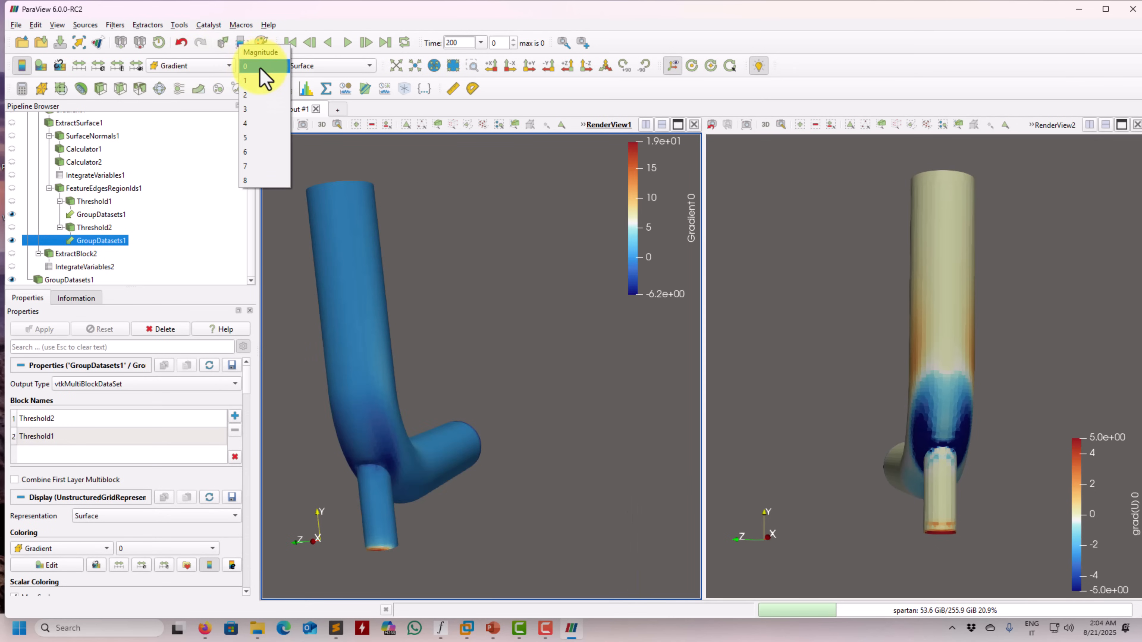
pyautogui.click(259, 68)
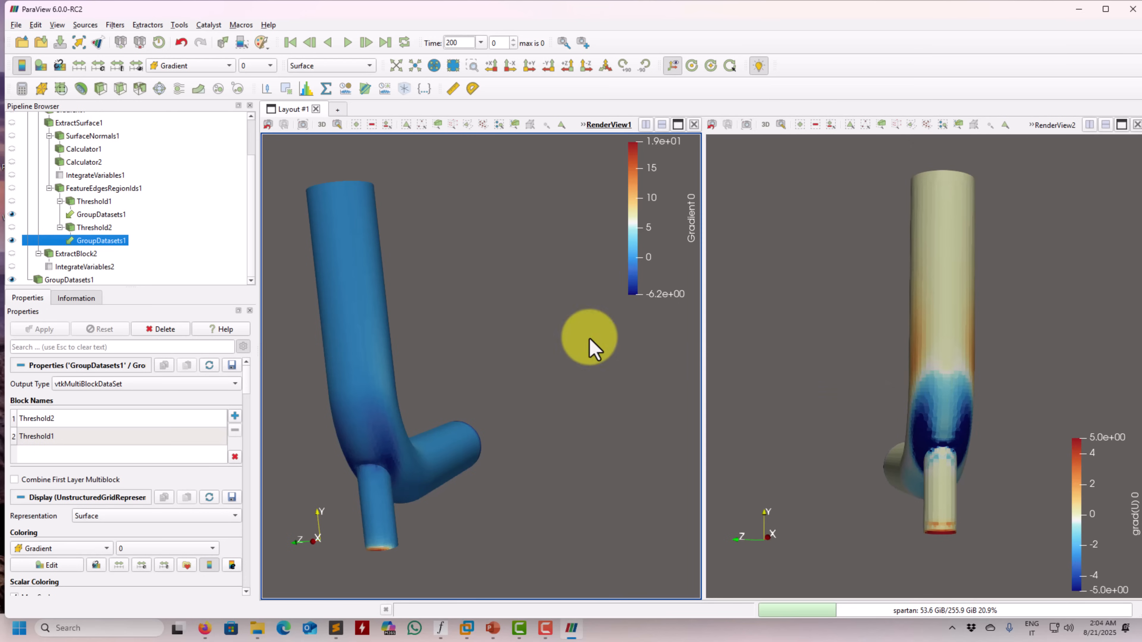
# Set the Gradient colour map range to -5 to 5 and compare the pipe junction in both render views
pyautogui.click(100, 66)
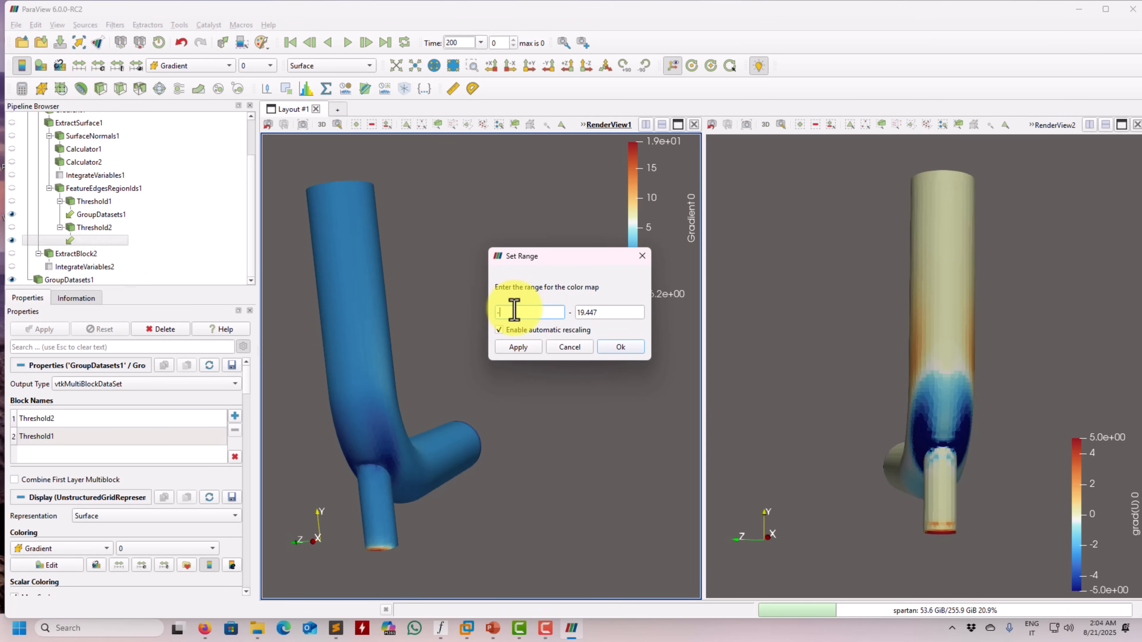
pyautogui.click(519, 352)
pyautogui.moveTo(478, 405); pyautogui.dragTo(513, 392)
pyautogui.click(621, 352)
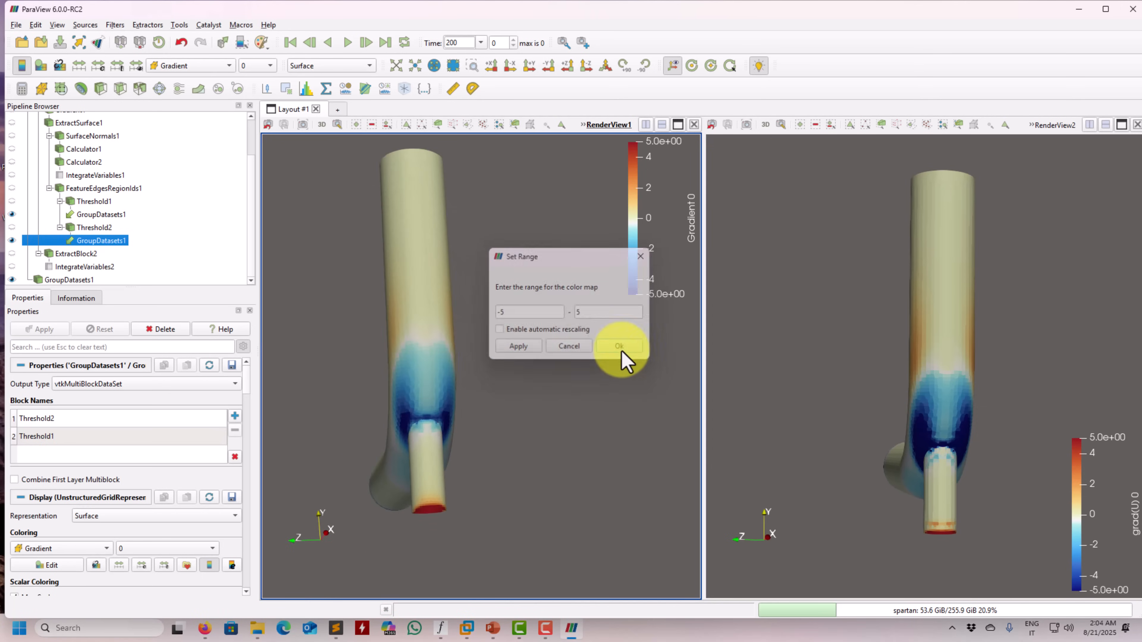
pyautogui.moveTo(622, 351); pyautogui.dragTo(474, 455)
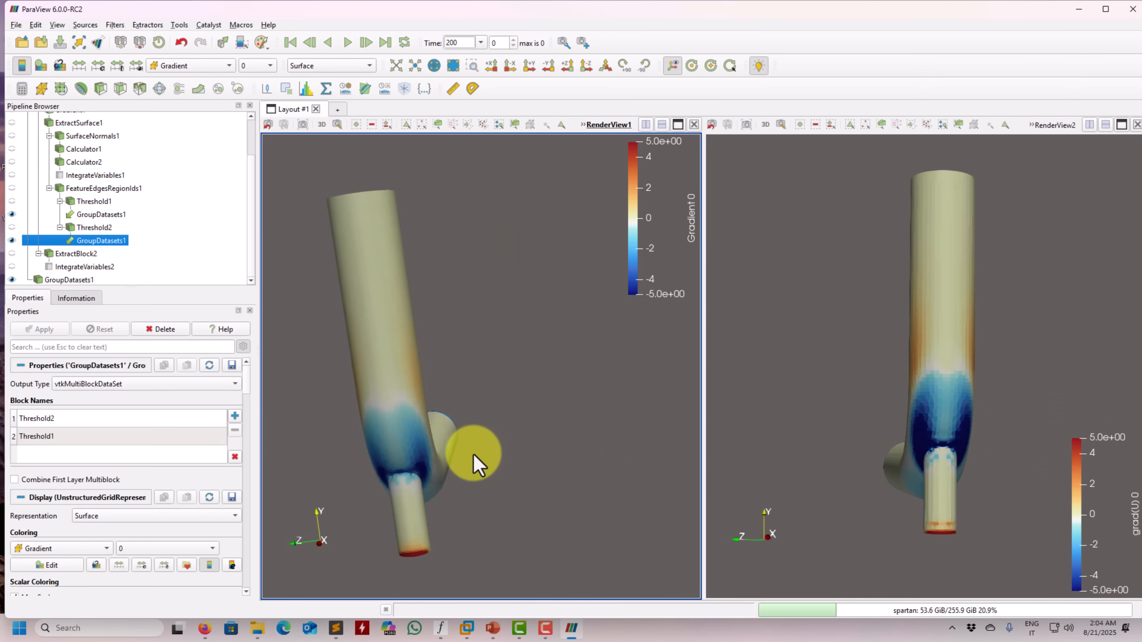
pyautogui.moveTo(897, 439); pyautogui.dragTo(963, 479)
pyautogui.moveTo(349, 340); pyautogui.dragTo(464, 433)
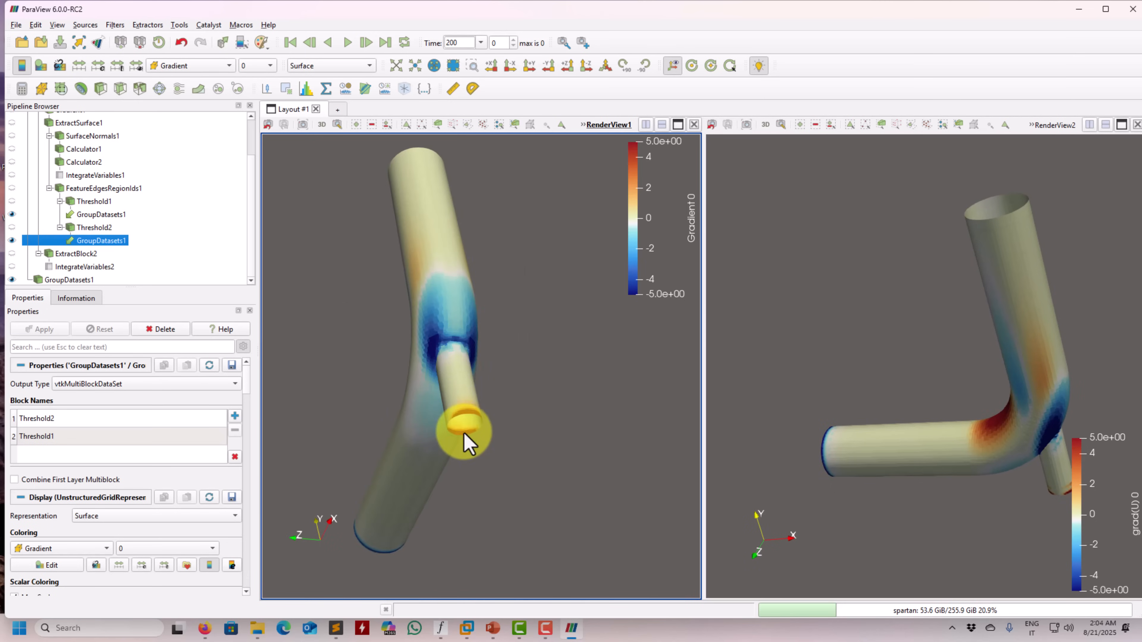
pyautogui.moveTo(849, 404); pyautogui.dragTo(945, 426)
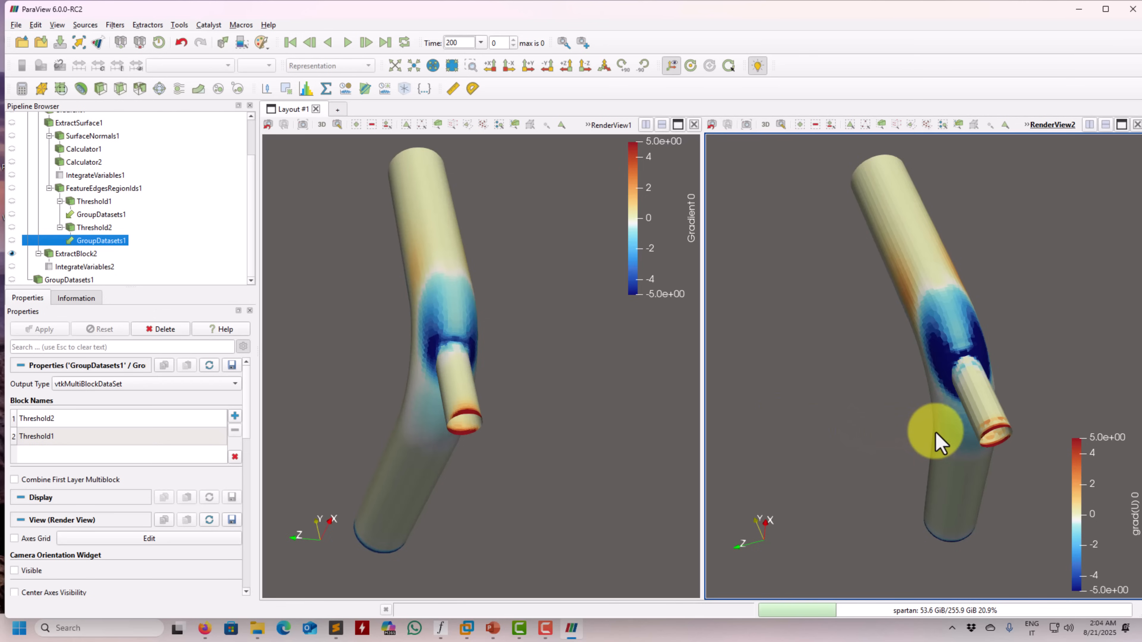
pyautogui.moveTo(940, 443); pyautogui.dragTo(910, 432)
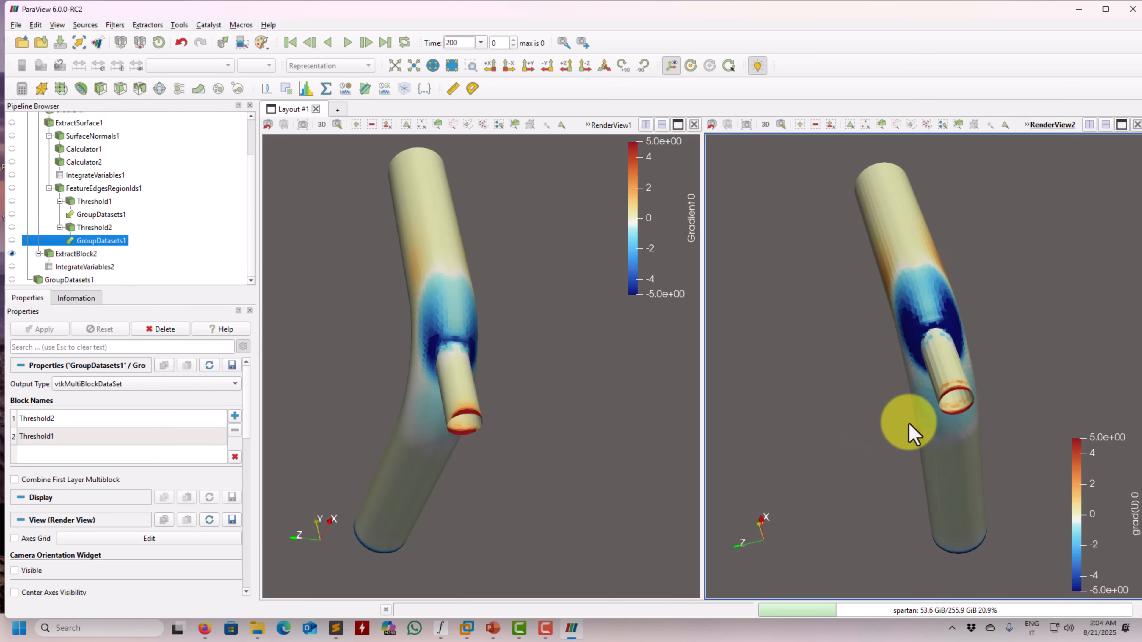
# Replace ExtractBlock2 with Calculator2 in the second render view and colour it by Gradient component 0
pyautogui.click(12, 253)
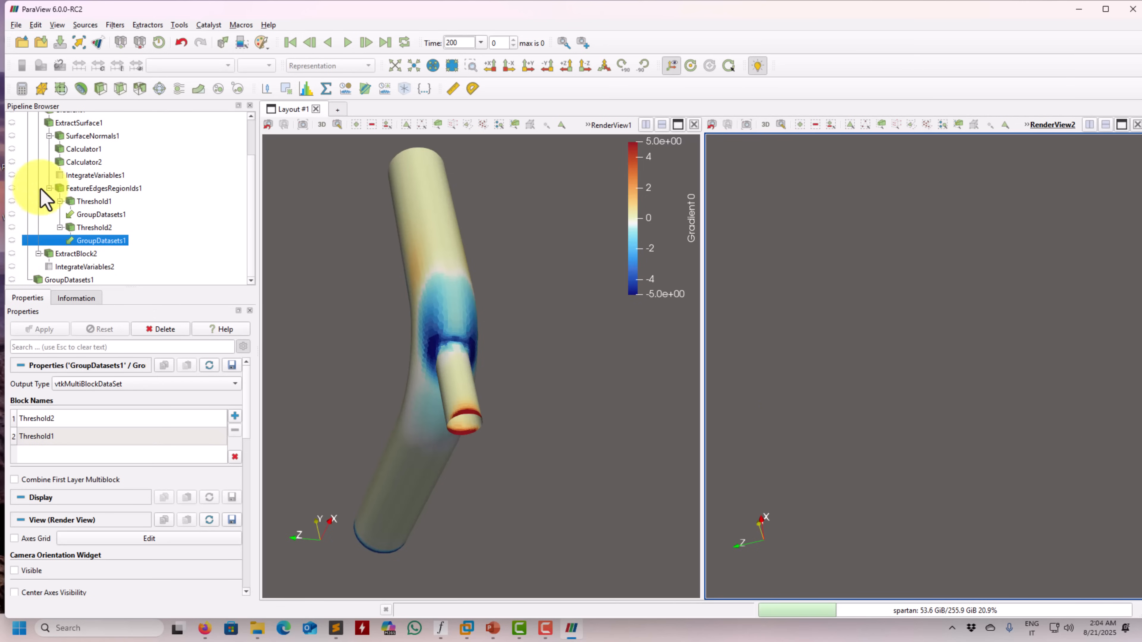
pyautogui.click(12, 162)
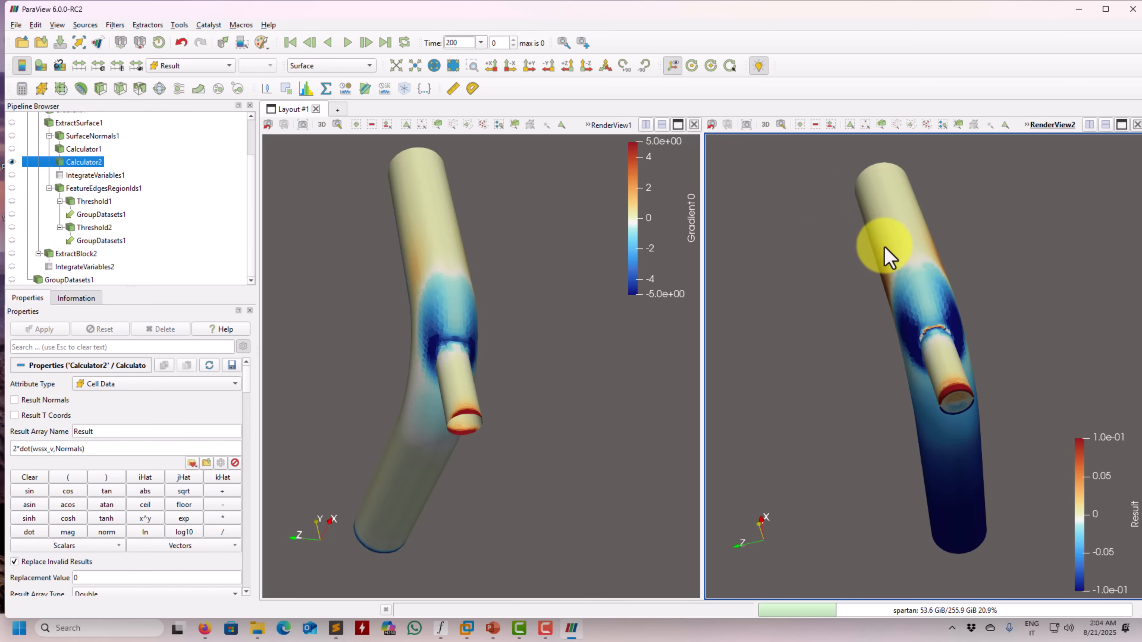
pyautogui.moveTo(884, 250); pyautogui.dragTo(946, 389)
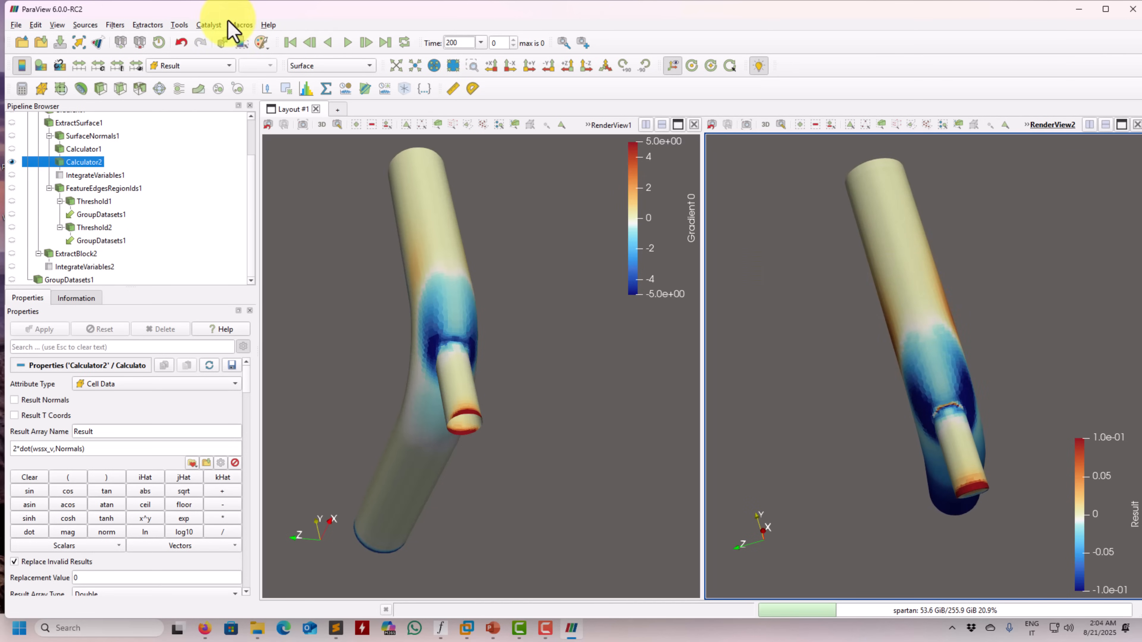
pyautogui.click(193, 66)
pyautogui.click(194, 57)
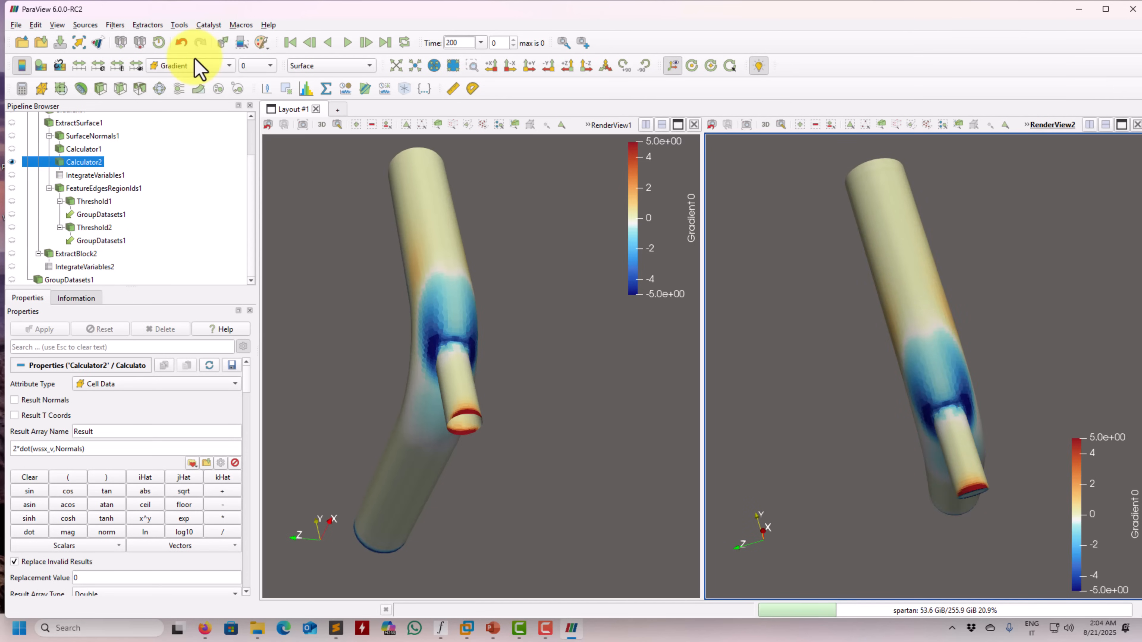
# Compare the Gradient distribution of Calculator2 and GroupDatasets1 at the pipe junction, elbow and open pipe ends
pyautogui.moveTo(364, 303); pyautogui.dragTo(366, 260)
pyautogui.moveTo(1028, 517); pyautogui.dragTo(897, 372)
pyautogui.moveTo(409, 344); pyautogui.dragTo(405, 381)
pyautogui.moveTo(897, 416); pyautogui.dragTo(910, 339)
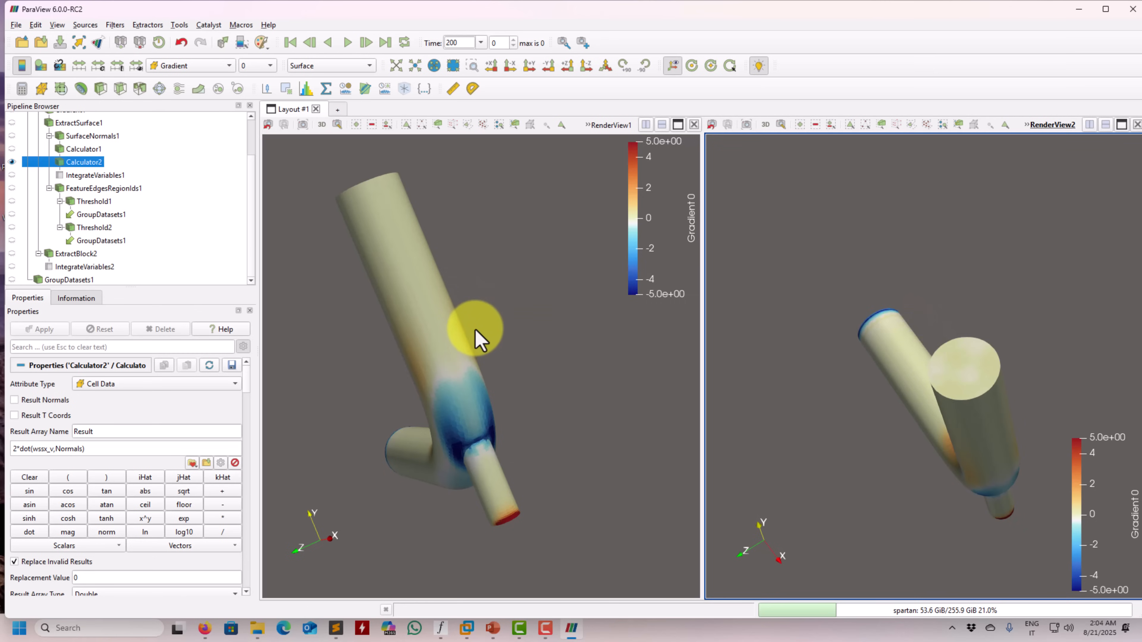
pyautogui.moveTo(478, 339); pyautogui.dragTo(474, 388)
pyautogui.moveTo(1042, 443); pyautogui.dragTo(782, 383)
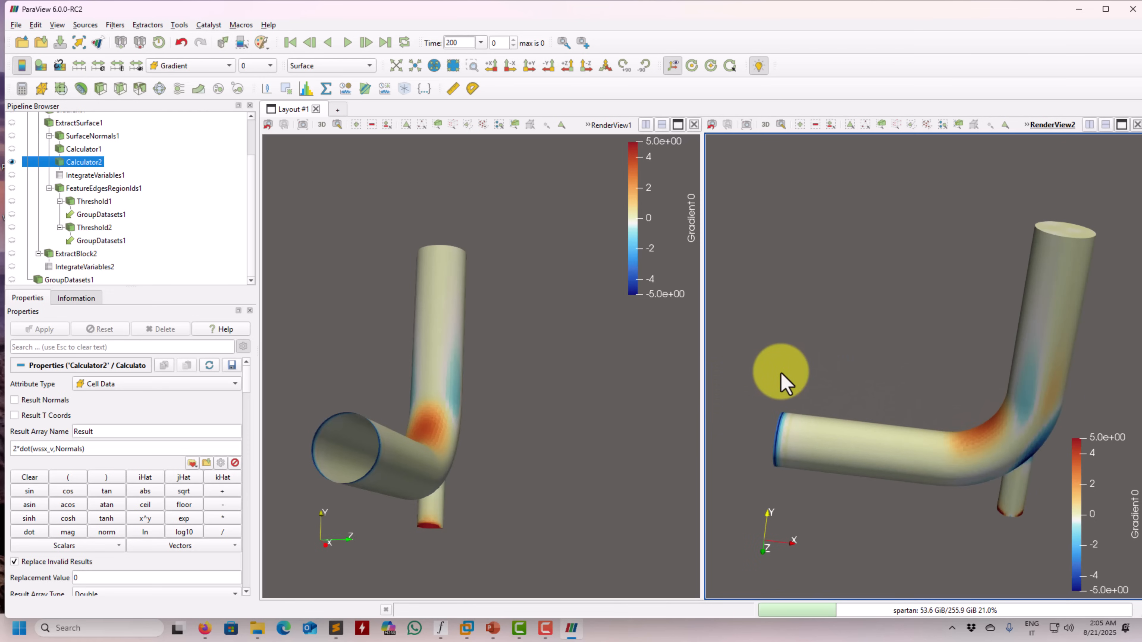
pyautogui.moveTo(345, 409); pyautogui.dragTo(346, 429)
pyautogui.moveTo(452, 442); pyautogui.dragTo(557, 317)
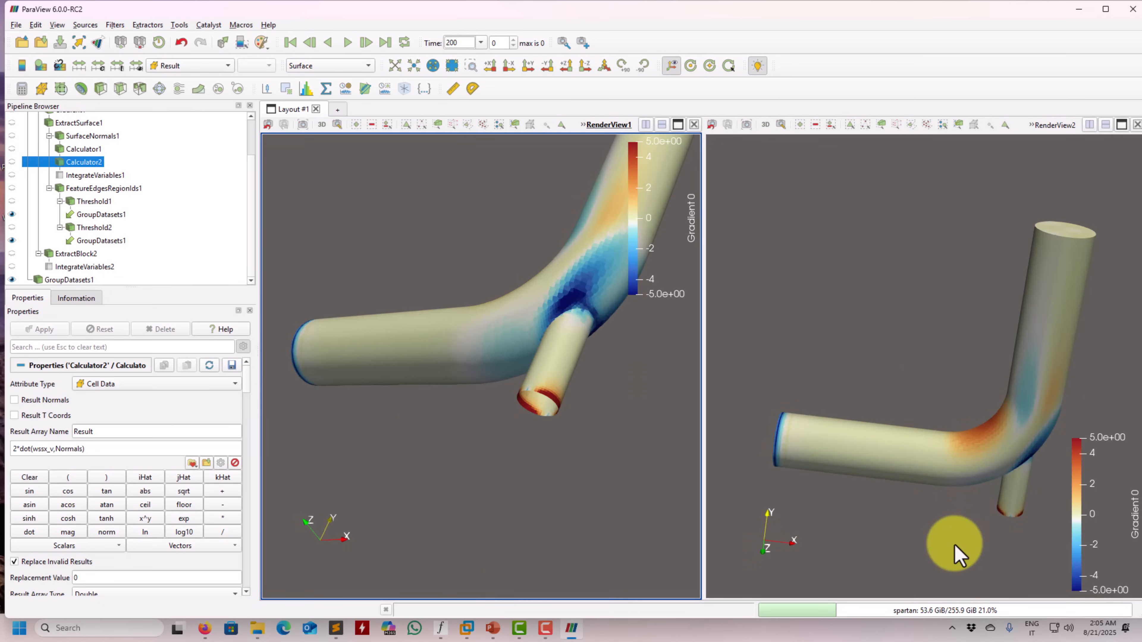
pyautogui.scroll(2, 951, 547)
pyautogui.moveTo(928, 505); pyautogui.dragTo(885, 382)
pyautogui.scroll(2, 884, 383)
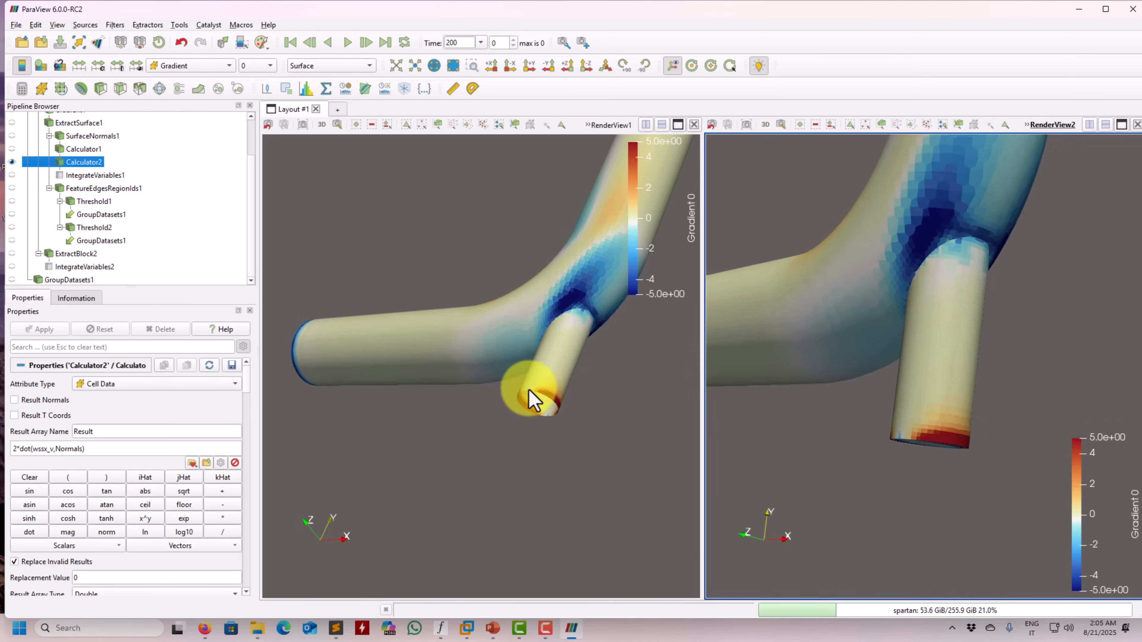
pyautogui.moveTo(534, 399); pyautogui.dragTo(495, 310)
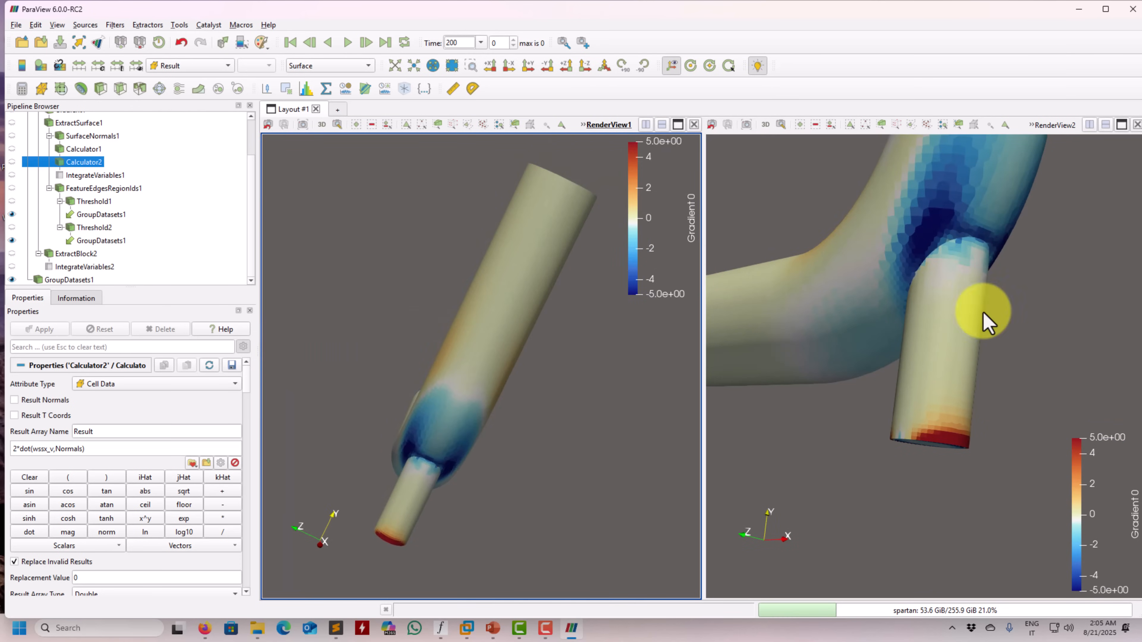
pyautogui.moveTo(1004, 388); pyautogui.dragTo(971, 286)
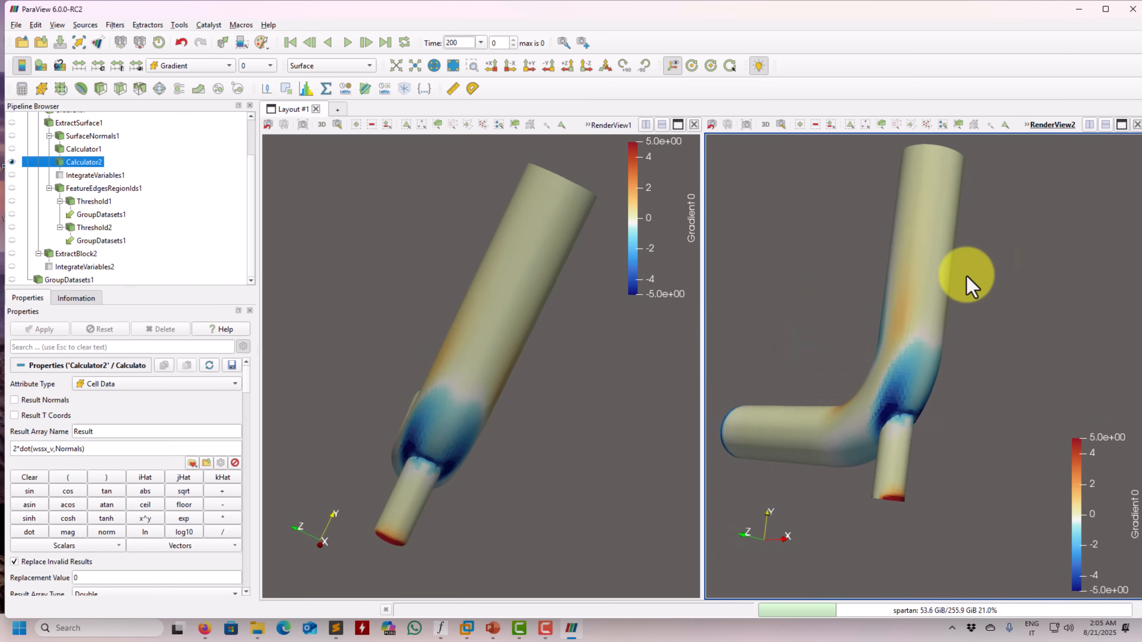
pyautogui.scroll(-3, 973, 251)
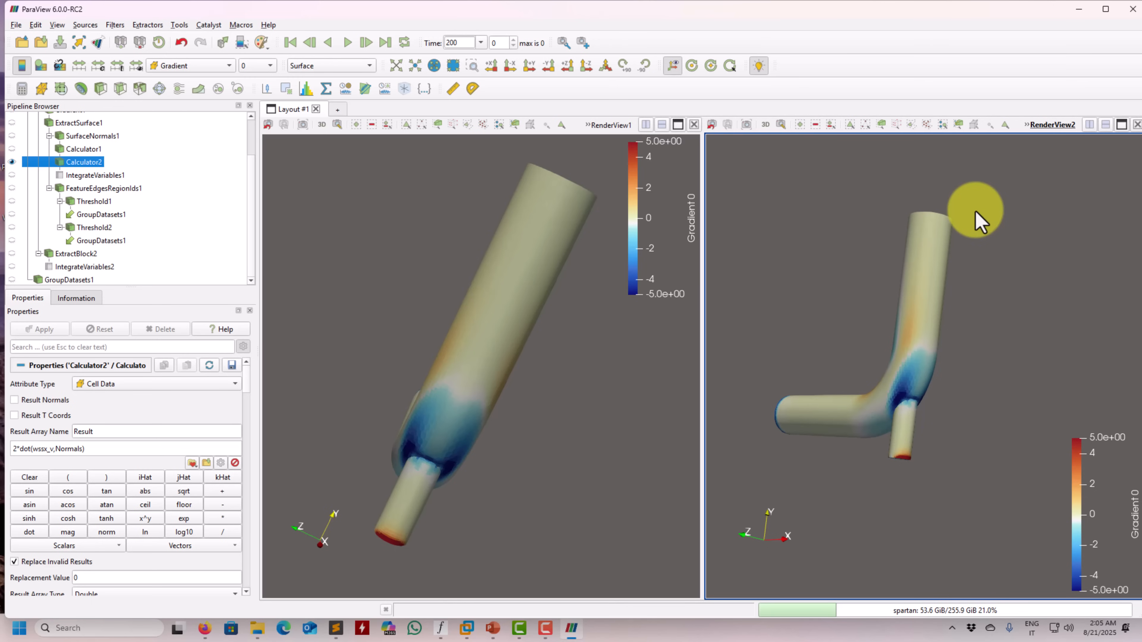
# Check the force results in forces.txt in Sublime Text and show the first slide of forces_moments.pptx in PowerPoint
pyautogui.click(337, 629)
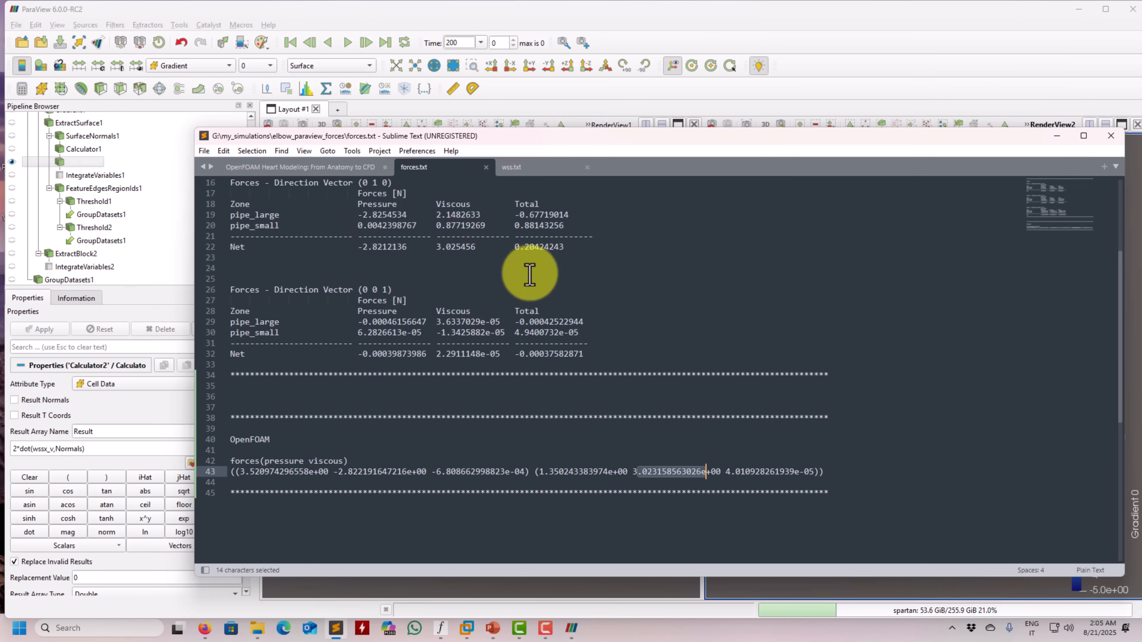
pyautogui.click(1057, 138)
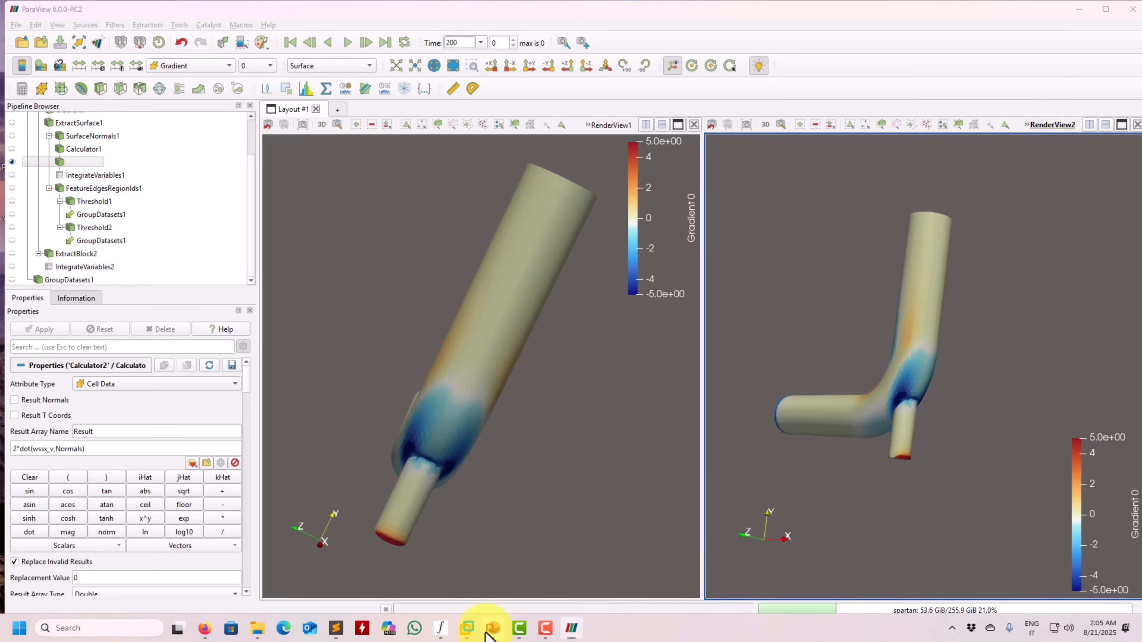
pyautogui.click(493, 628)
pyautogui.click(119, 178)
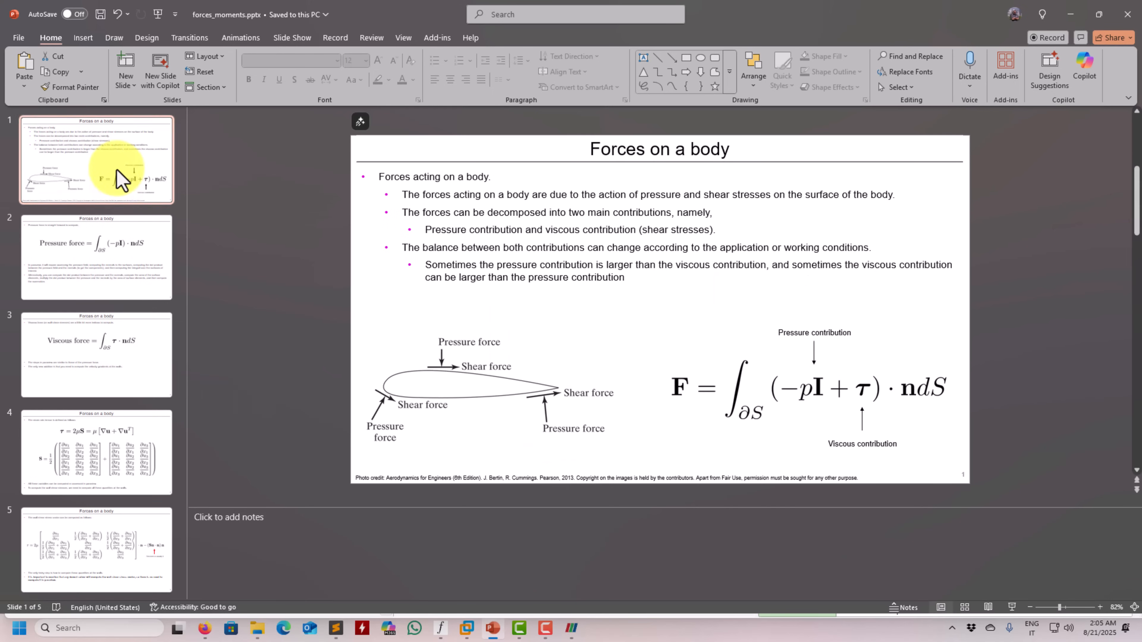